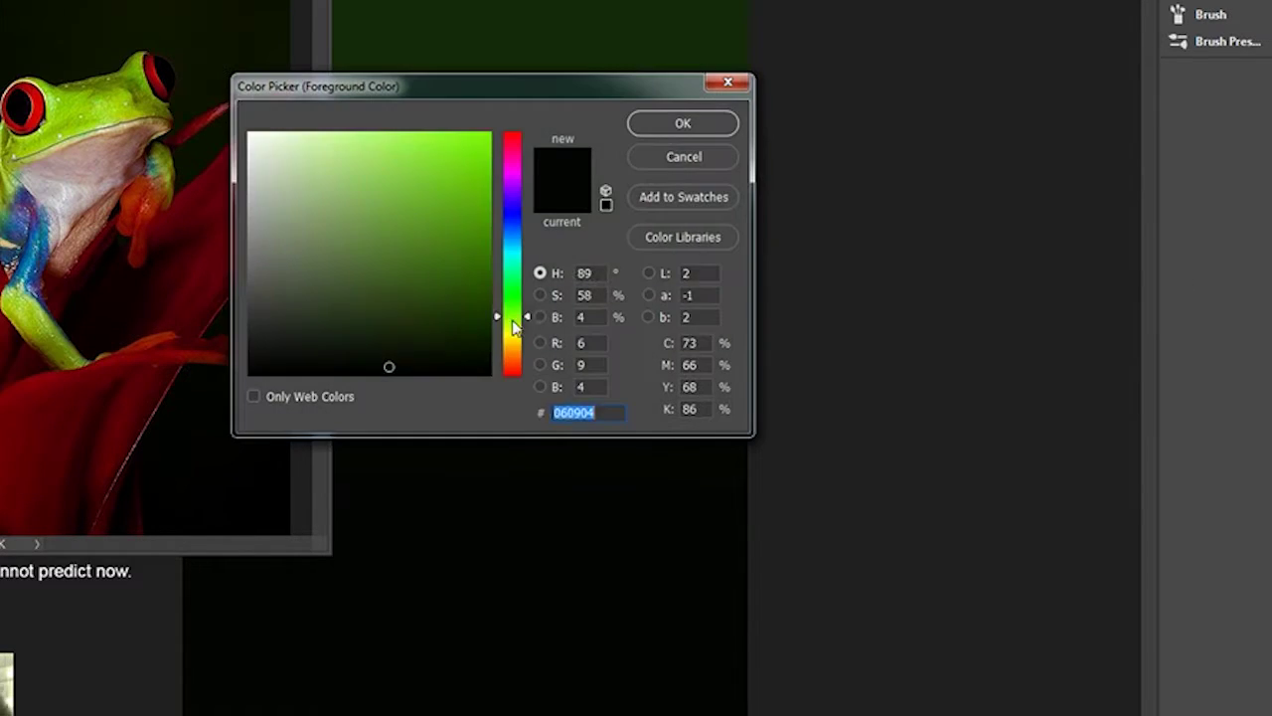
Pick a bright green and block in the frog's green body.
click(445, 164)
key(Return)
mouse_move(502, 268)
mouse_down()
mouse_move(656, 218)
mouse_move(591, 293)
mouse_move(641, 259)
mouse_move(505, 335)
mouse_move(661, 198)
mouse_move(630, 249)
mouse_move(537, 299)
mouse_up()
mouse_move(596, 239)
mouse_down()
mouse_move(514, 335)
mouse_move(418, 398)
mouse_up()
Paint the frog's pale pink-white underside and belly.
key(x)
mouse_move(686, 269)
mouse_down()
mouse_move(522, 338)
mouse_move(636, 328)
mouse_up()
drag(556, 338, 597, 388)
Paint red leaves below the frog, spreading toward the lower left.
drag(740, 283, 560, 440)
drag(731, 308, 512, 467)
mouse_move(745, 507)
mouse_down()
mouse_move(564, 538)
mouse_move(367, 686)
mouse_up()
Add orange-red toes and green legs beside the belly, plus test dabs.
click(812, 159)
drag(650, 355, 650, 441)
drag(664, 299, 682, 349)
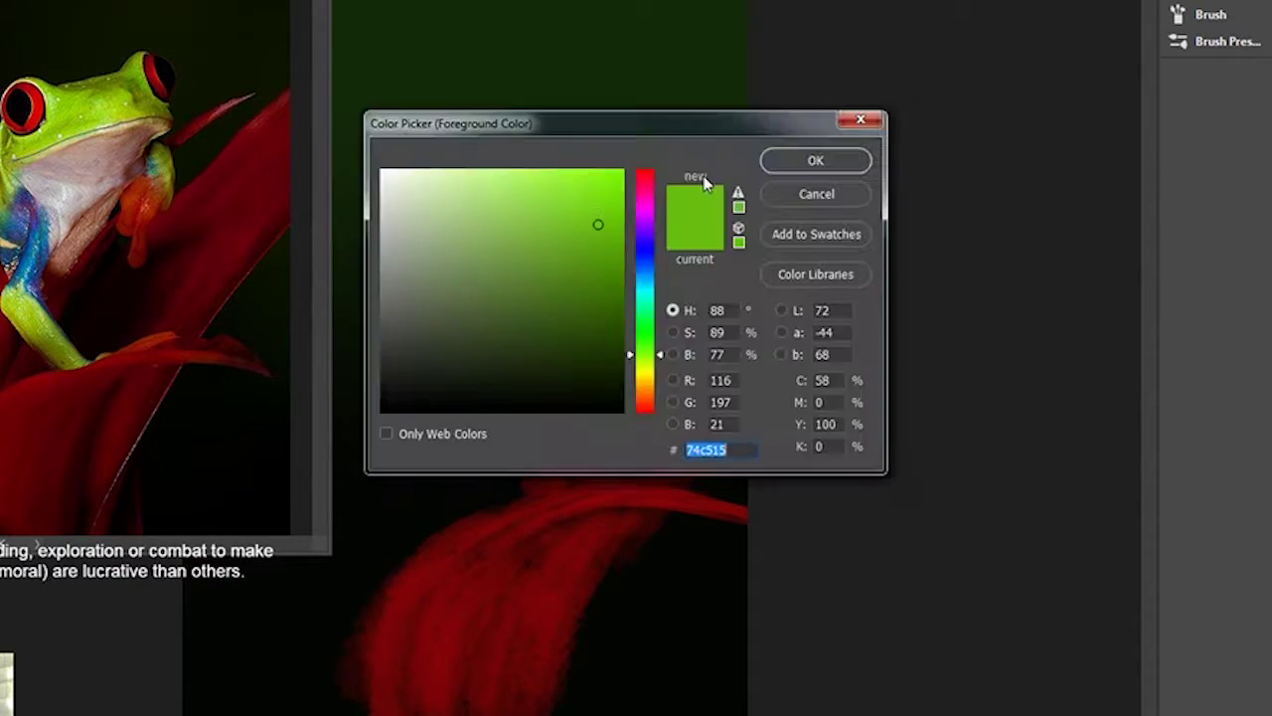
mouse_move(676, 15)
mouse_down()
mouse_move(716, 10)
mouse_move(701, 54)
mouse_up()
Paint blue on the frog's legs and extend the green leg strokes downward.
click(577, 212)
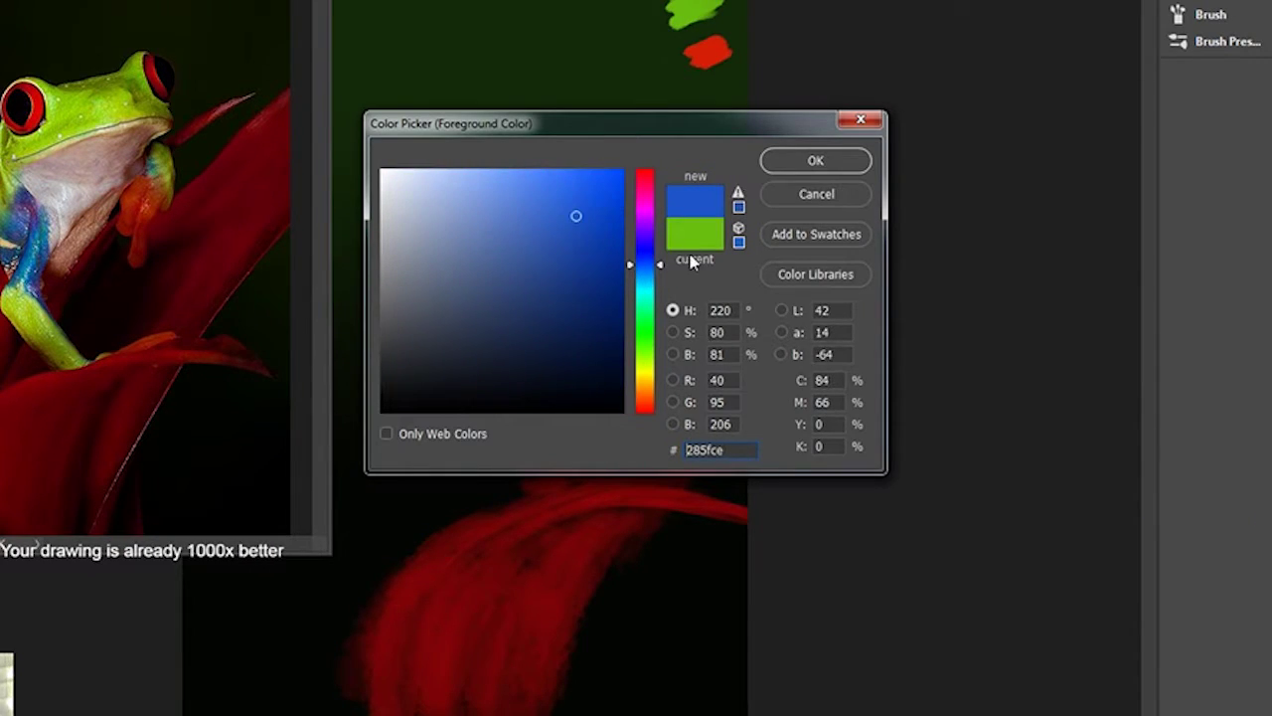
click(818, 160)
drag(525, 348, 534, 412)
drag(656, 306, 661, 330)
mouse_move(527, 378)
mouse_down()
mouse_move(517, 447)
mouse_move(452, 398)
mouse_up()
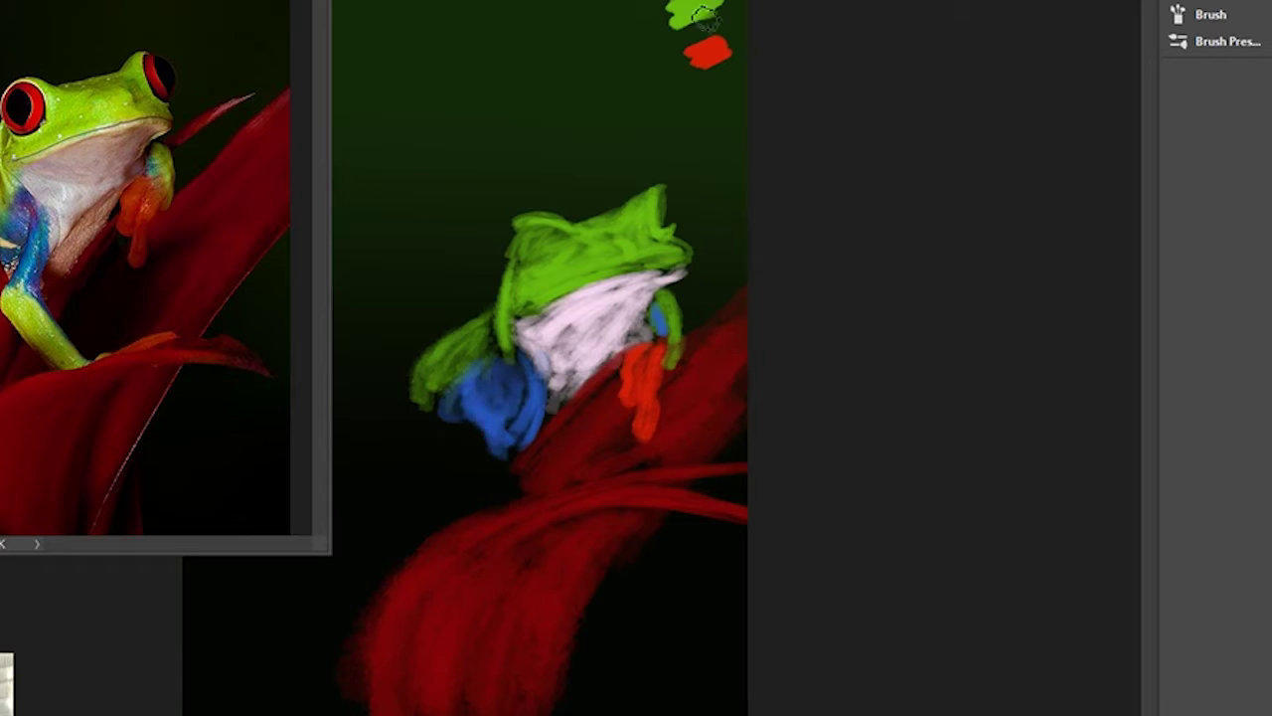
drag(601, 15, 626, 30)
alt+click(701, 5)
mouse_move(507, 428)
mouse_down()
mouse_move(502, 467)
mouse_move(542, 512)
mouse_move(601, 512)
mouse_up()
click(610, 389)
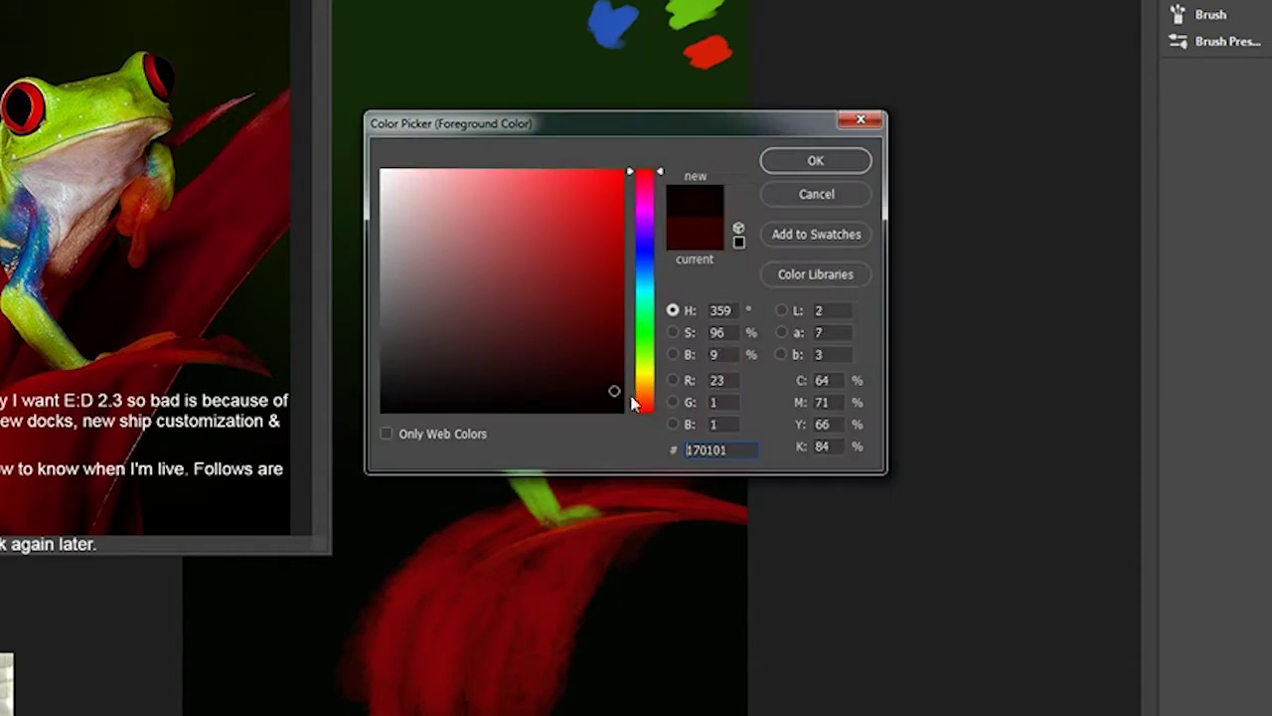
Darken the leaf beneath the frog and paint bright red leaves below the blue leg.
click(819, 162)
drag(636, 457, 564, 527)
alt+click(565, 526)
key(ctrl+z)
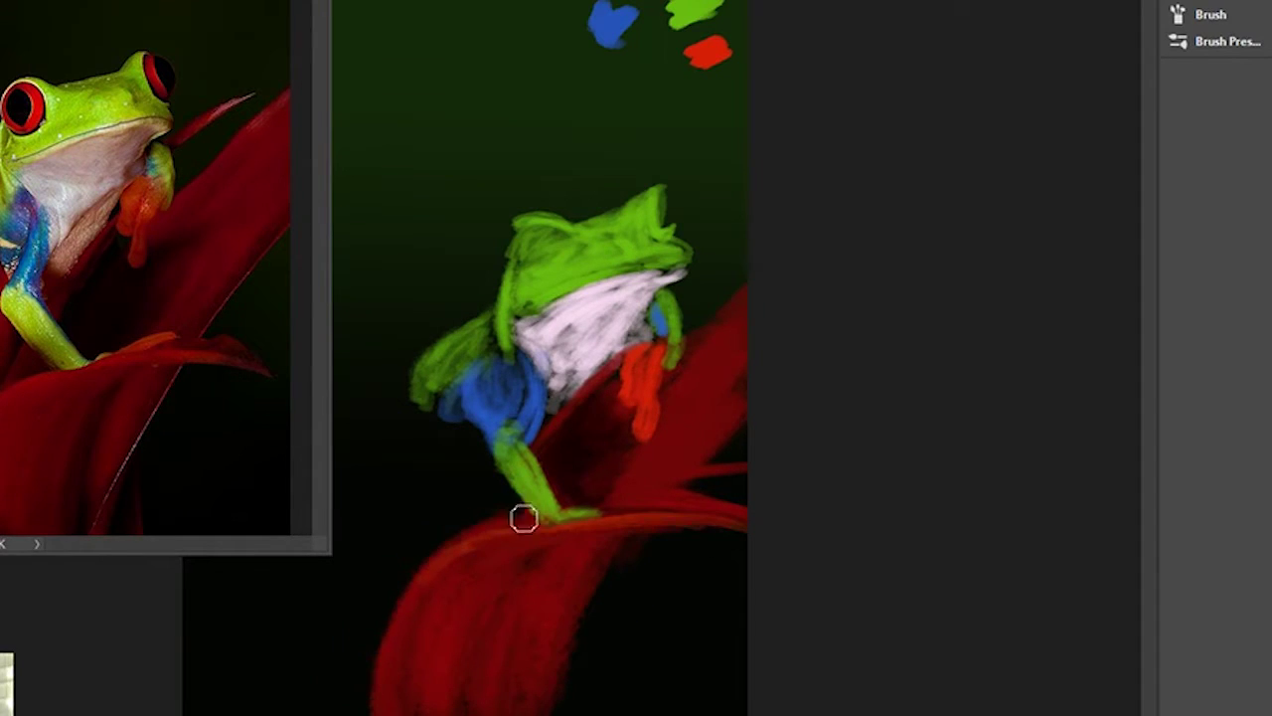
drag(469, 405, 400, 573)
drag(415, 524, 492, 456)
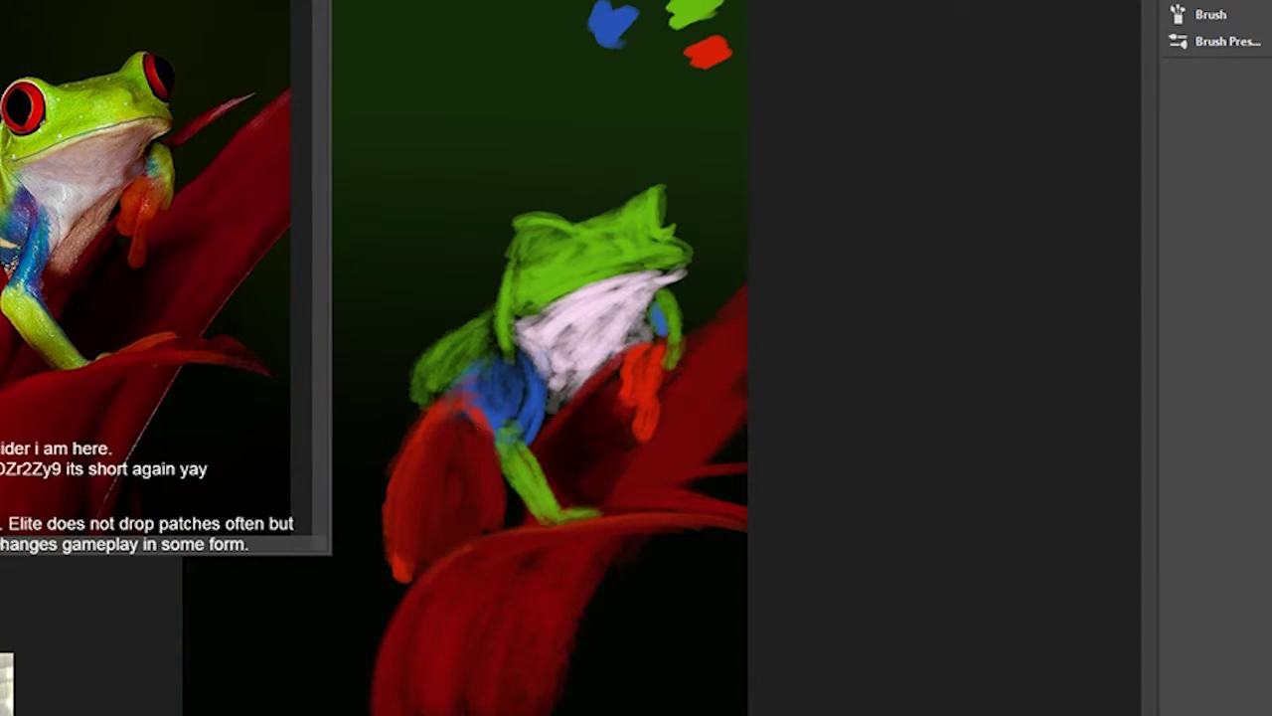
click(717, 102)
click(713, 130)
Extend the left arm and thicken the lower-left leg in green, with a blue edge.
drag(517, 298, 338, 477)
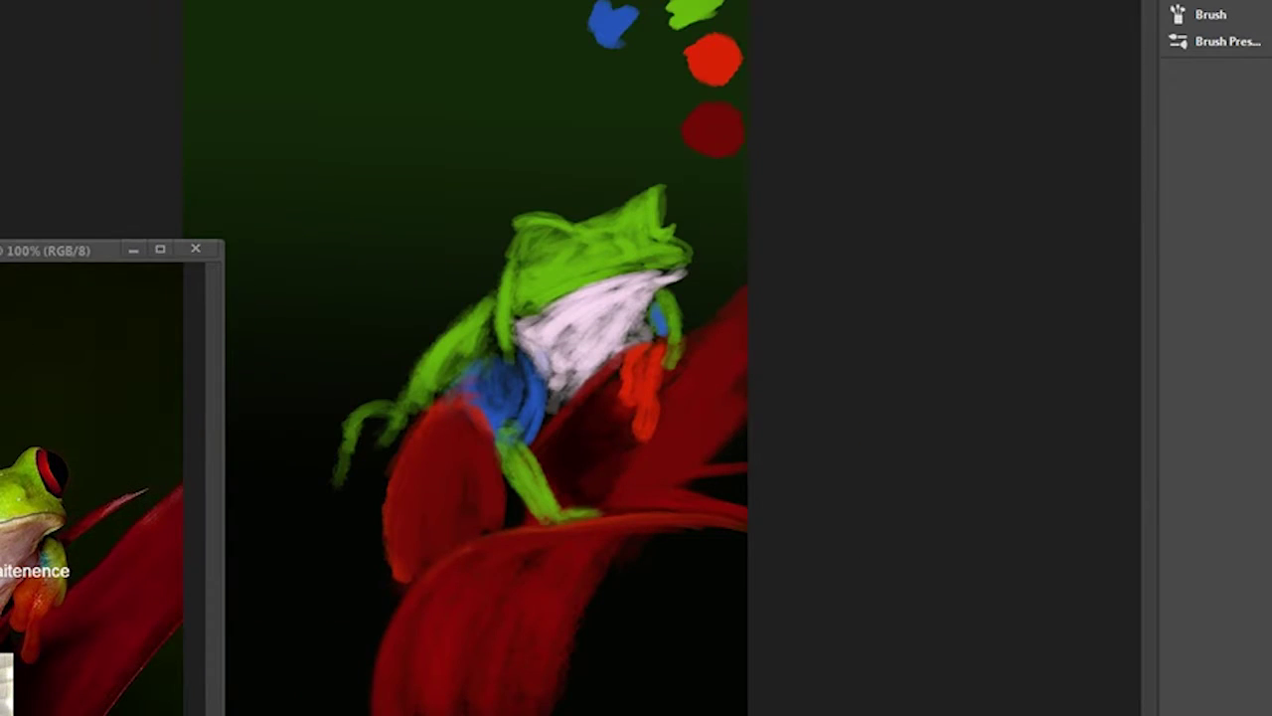
drag(398, 418, 333, 556)
drag(407, 398, 368, 537)
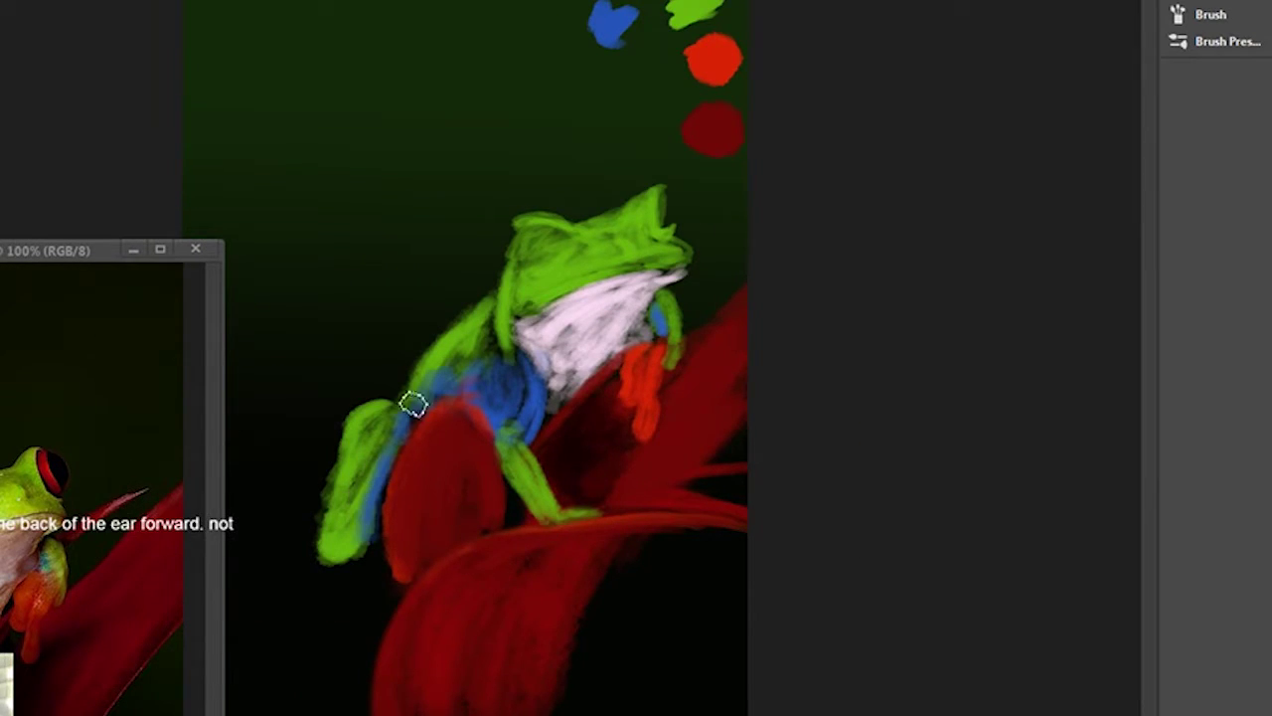
drag(427, 350, 363, 360)
Smooth the white chest patch and paint red oval eyes on the head.
mouse_move(656, 299)
mouse_down()
mouse_move(557, 318)
mouse_move(650, 338)
mouse_up()
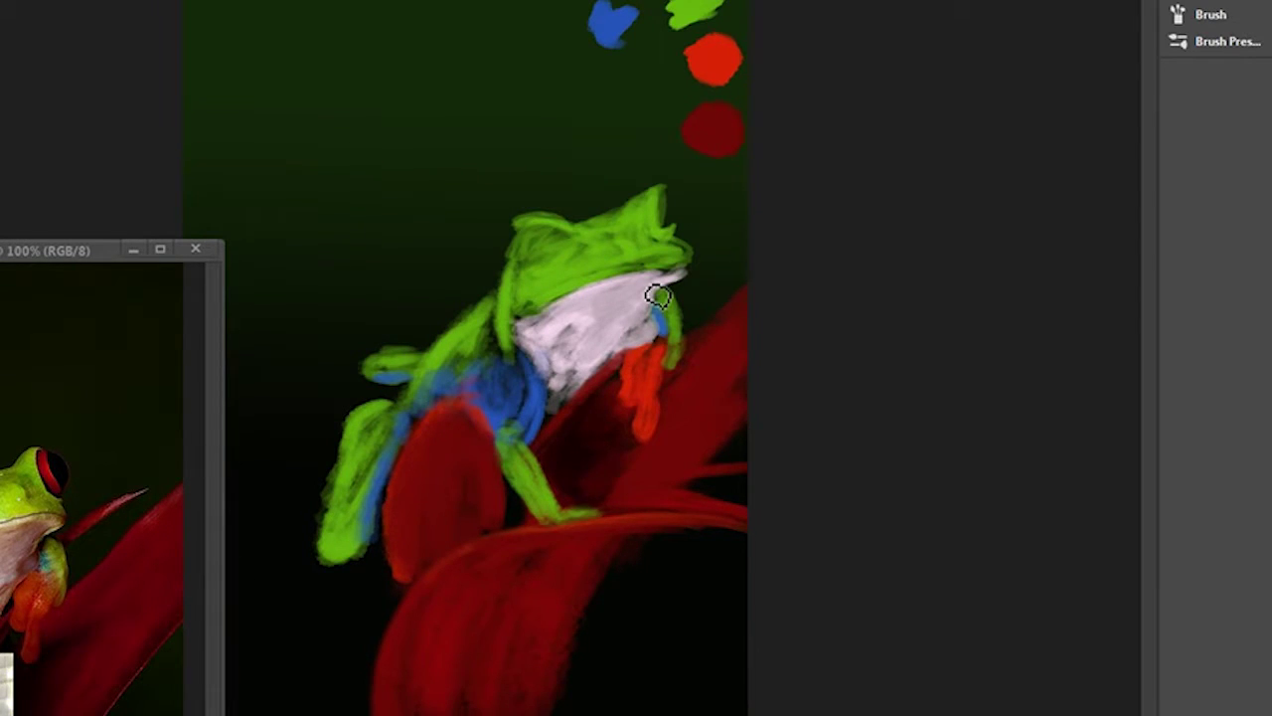
drag(60, 249, 63, 91)
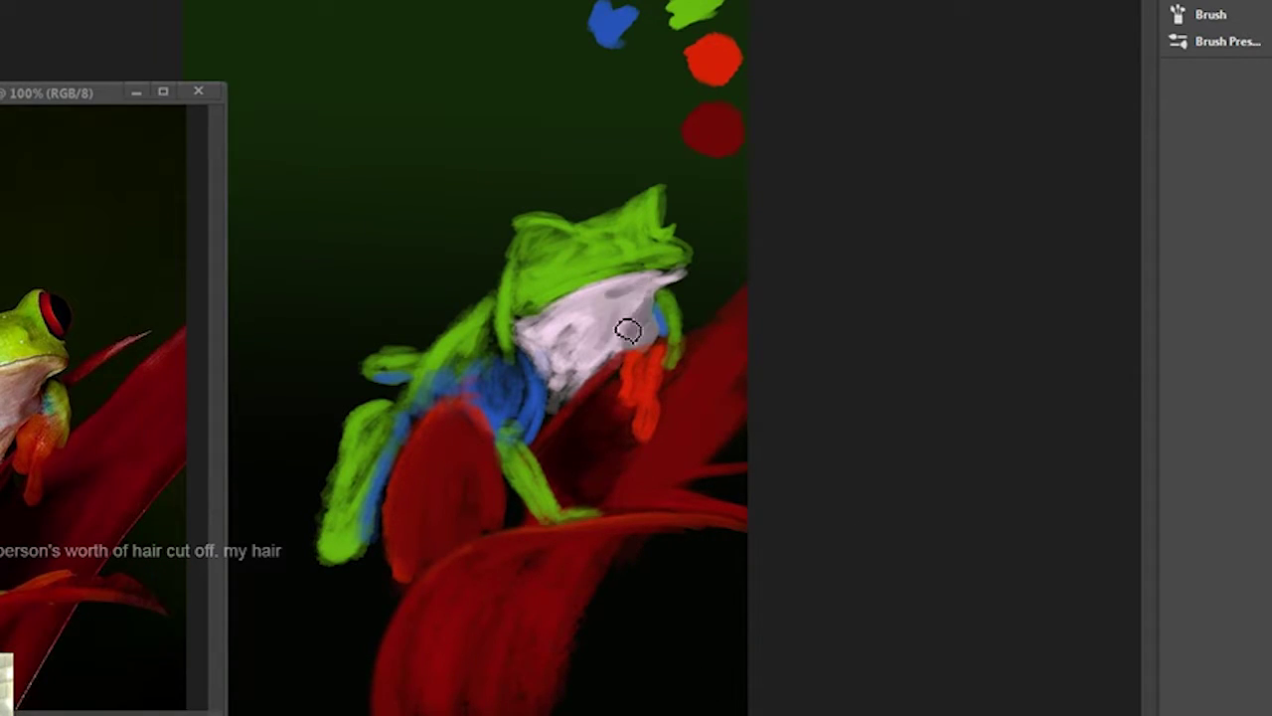
drag(572, 98, 597, 102)
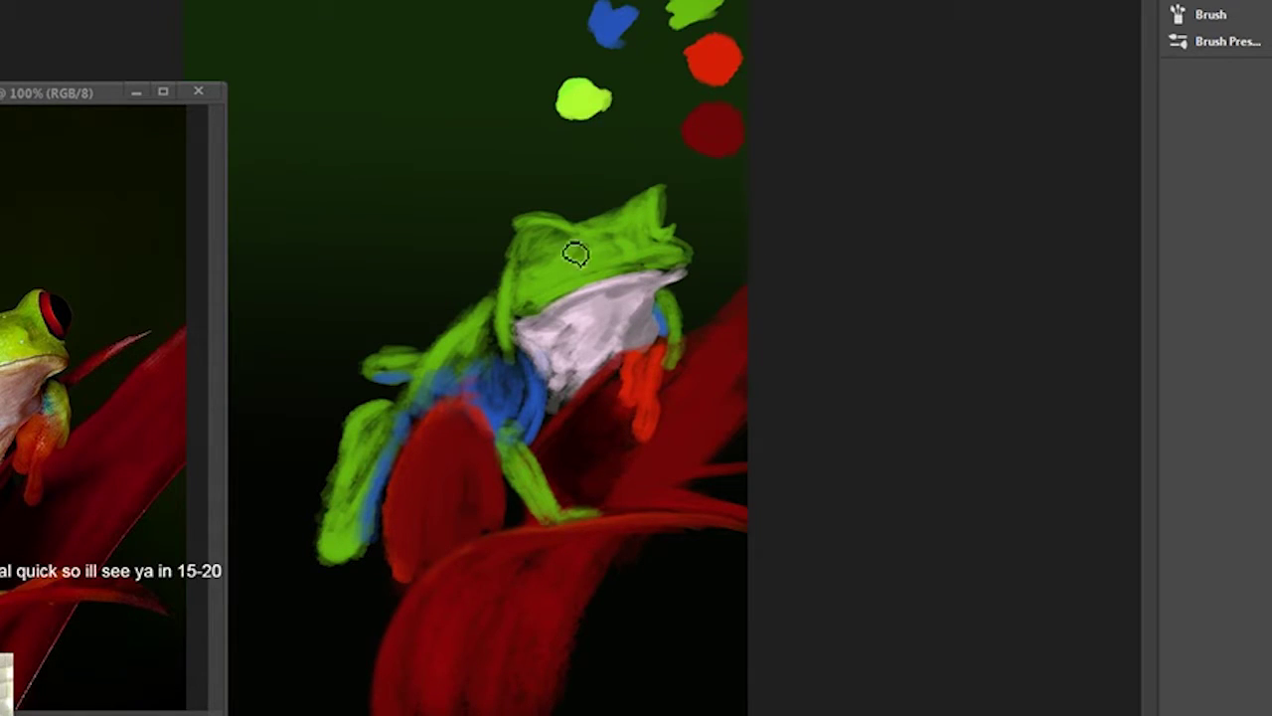
drag(557, 235, 537, 249)
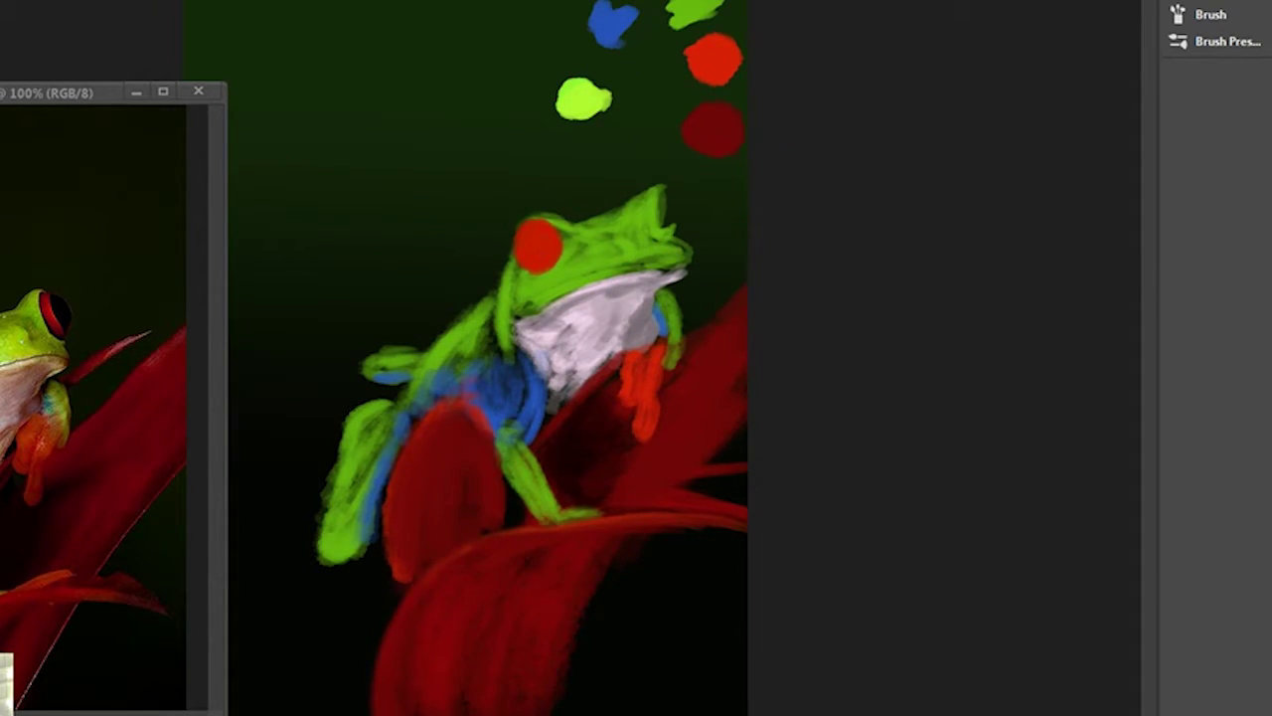
mouse_move(677, 194)
mouse_down()
mouse_move(669, 204)
mouse_move(678, 187)
mouse_up()
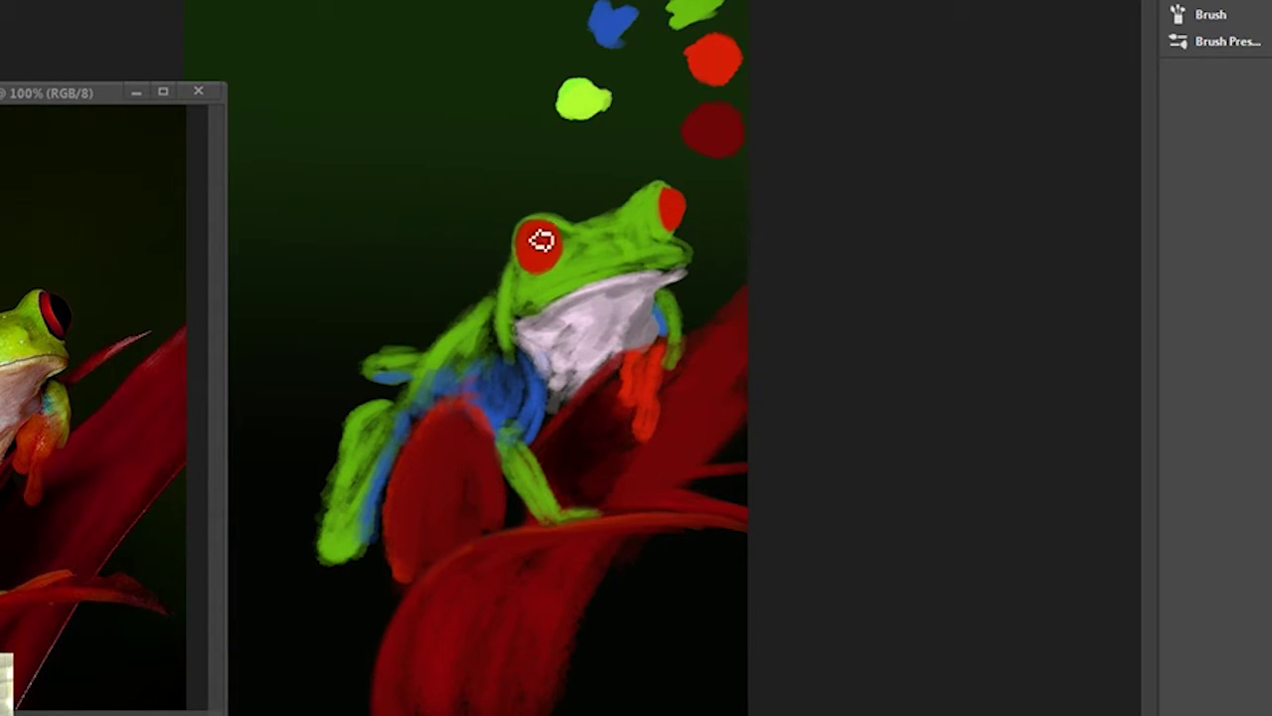
Paint a dark pupil in the red eye and lighten the chest and belly.
drag(674, 222, 671, 195)
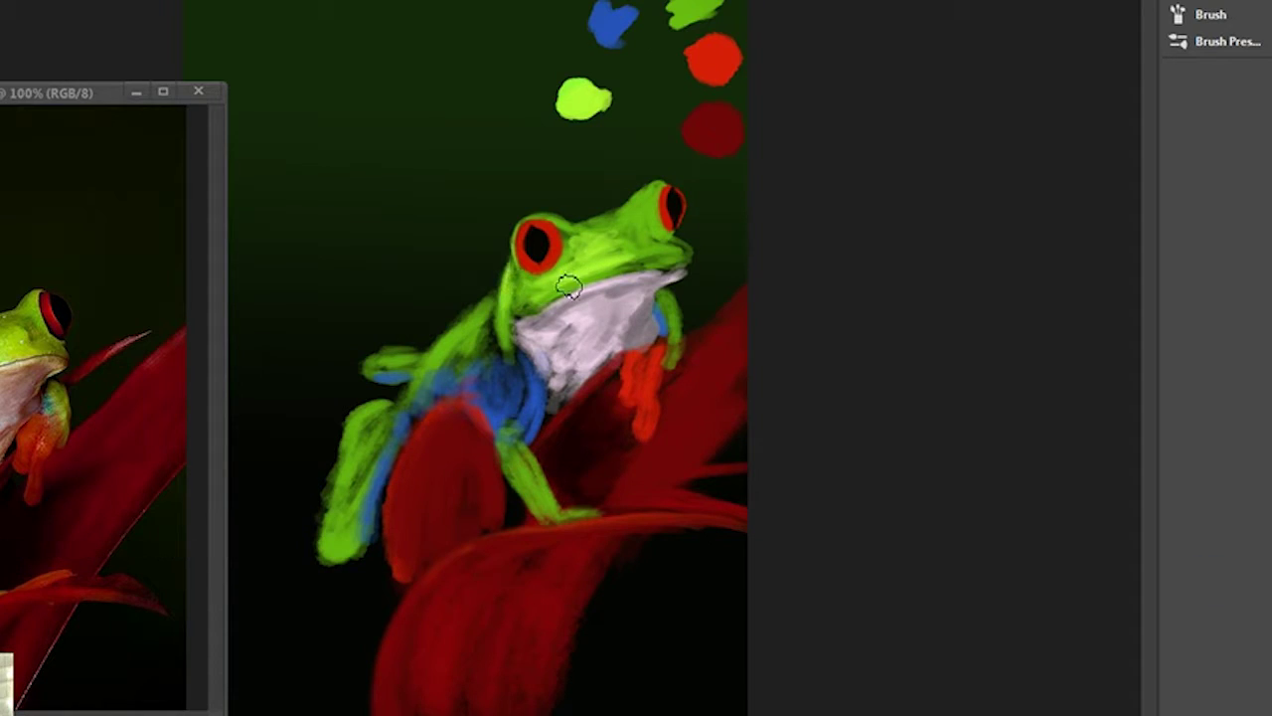
mouse_move(475, 368)
mouse_down()
mouse_move(486, 409)
mouse_move(442, 383)
mouse_up()
drag(542, 432, 532, 372)
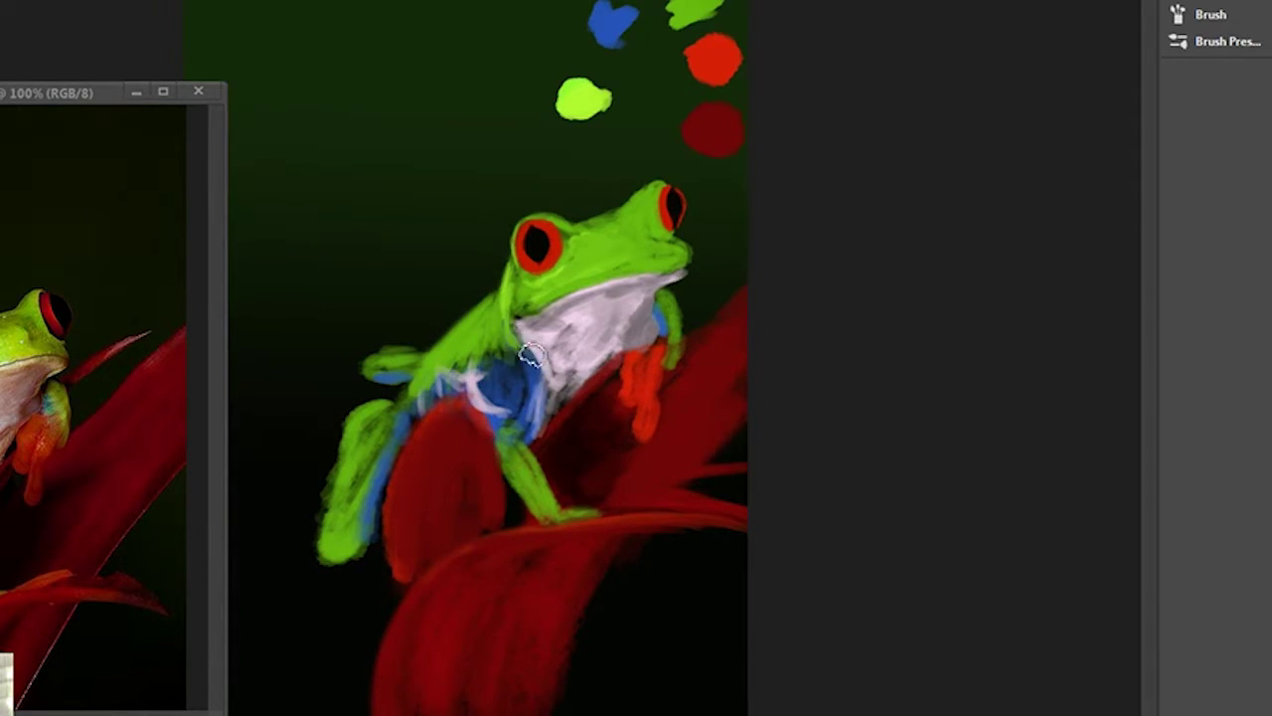
drag(571, 308, 636, 348)
drag(561, 338, 576, 407)
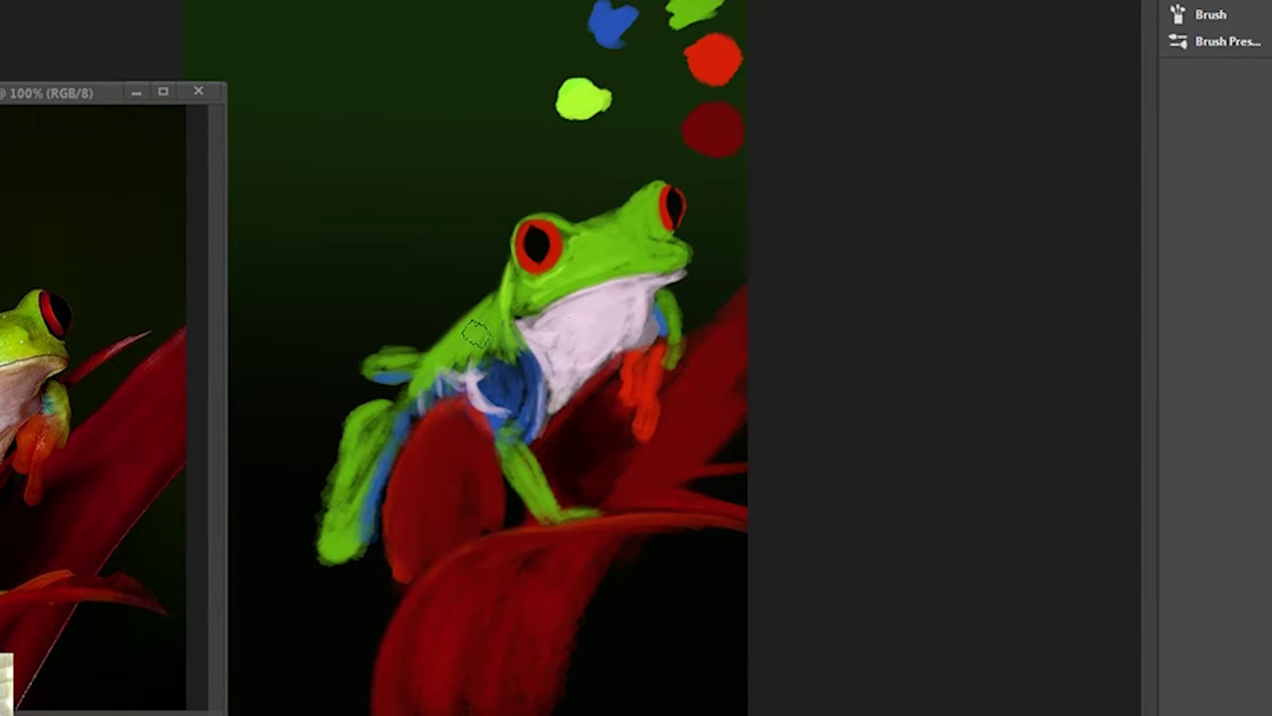
drag(497, 328, 378, 368)
alt+click(580, 298)
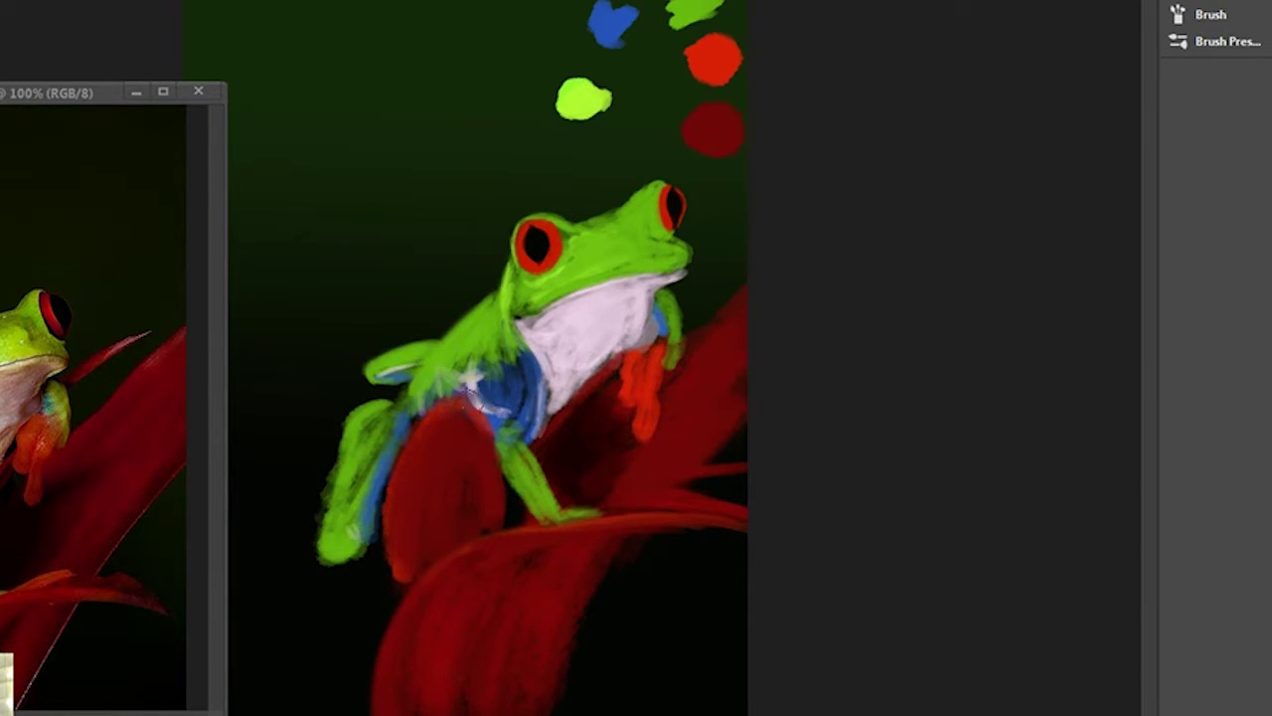
drag(517, 378, 472, 425)
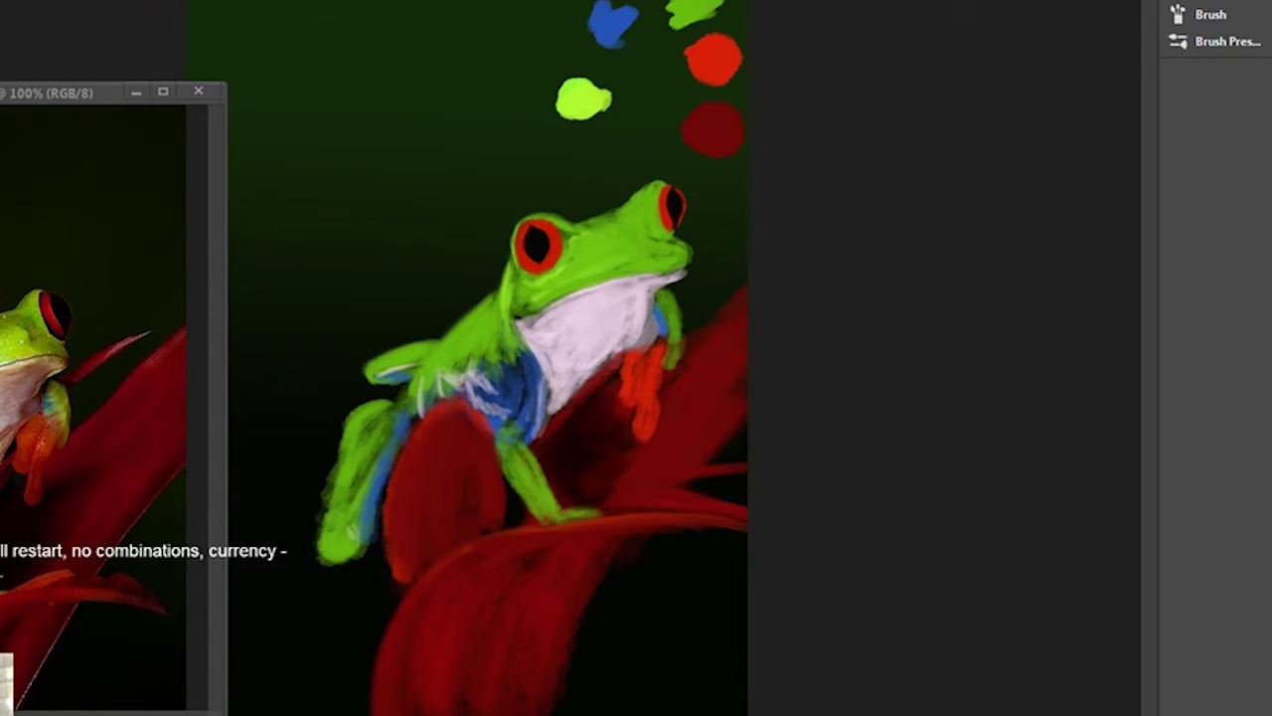
Rotate the selected far eye about 15 degrees with Free Transform.
key(ctrl+t)
drag(651, 179, 637, 187)
key(Return)
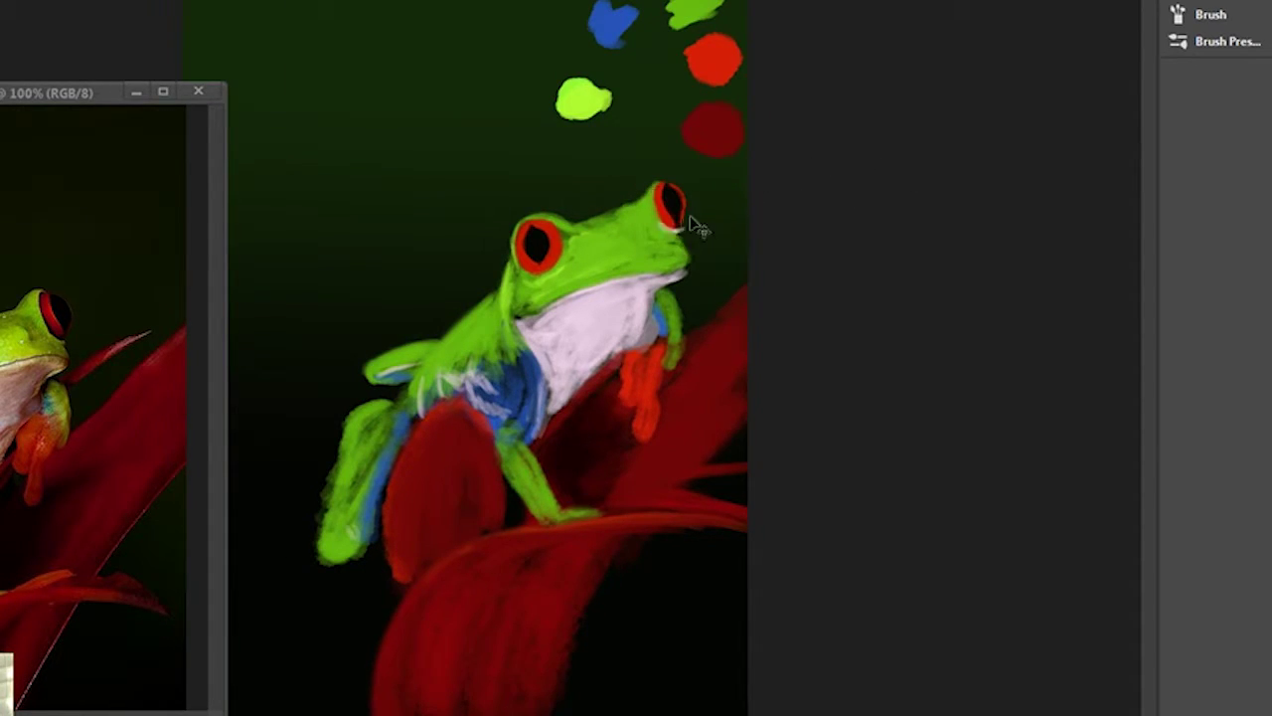
key(ctrl+d)
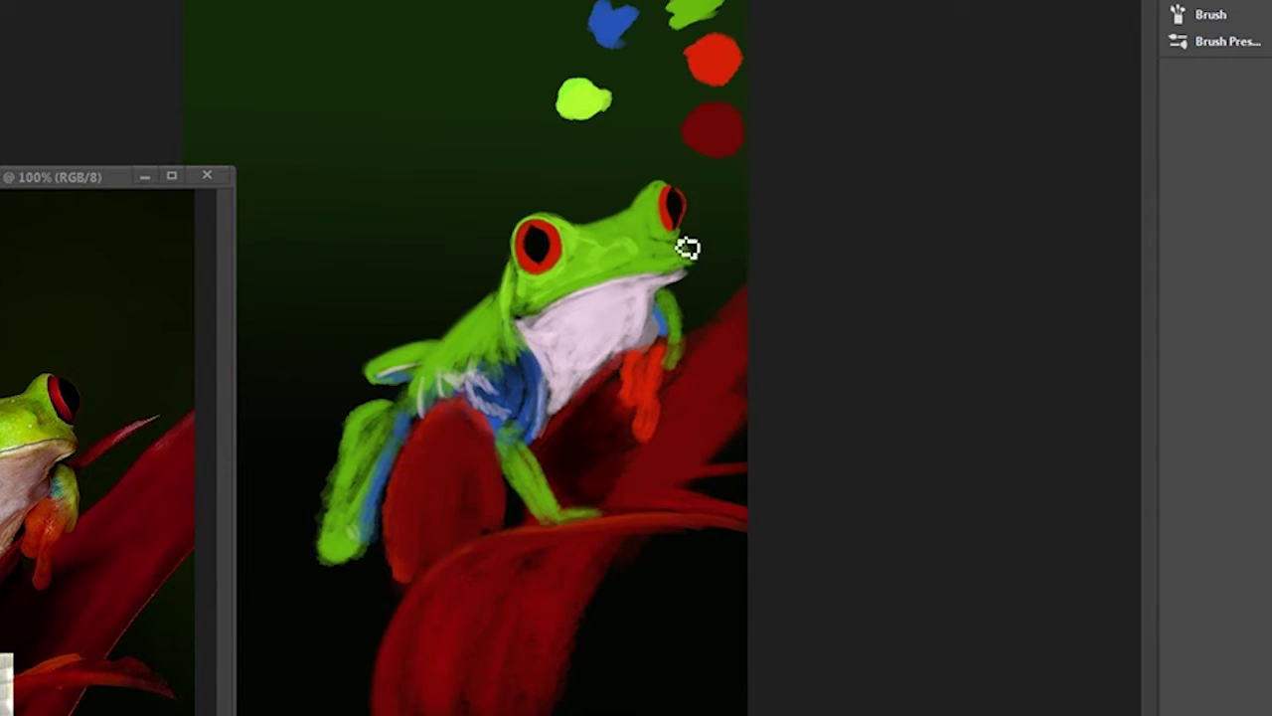
Paint a red diagonal leaf to the right of the frog.
drag(59, 176, 50, 286)
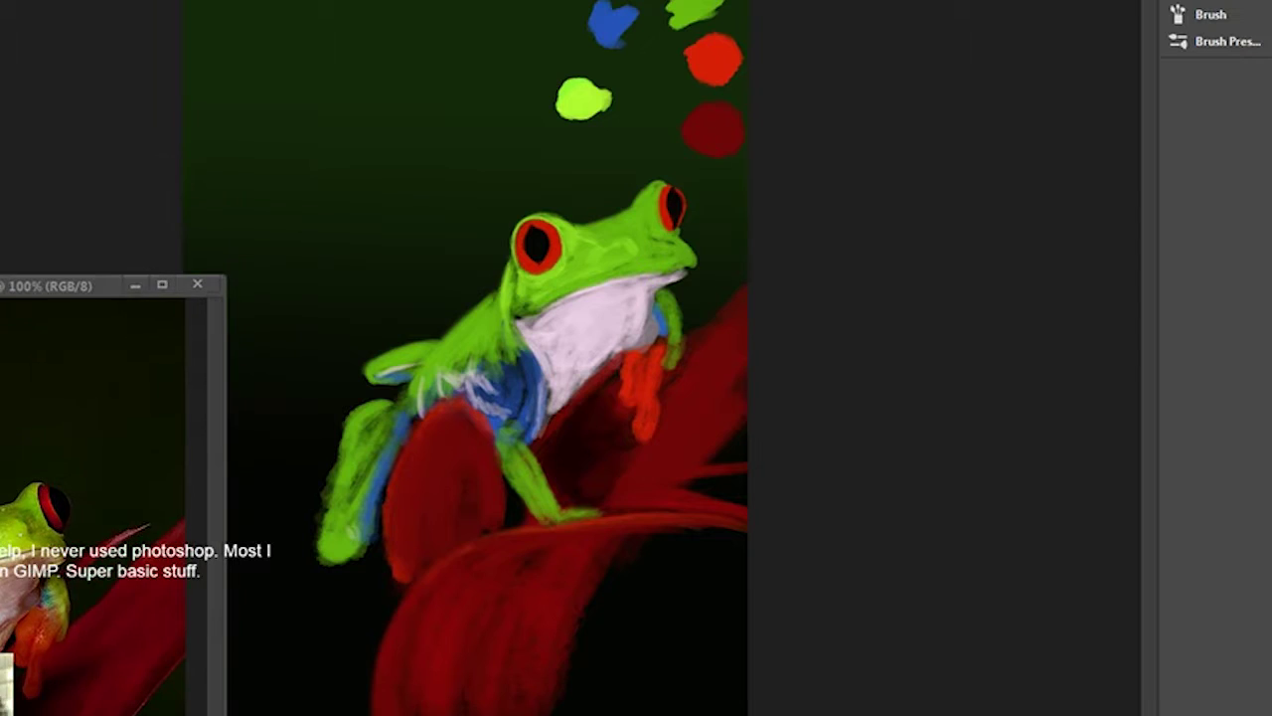
drag(693, 293, 745, 246)
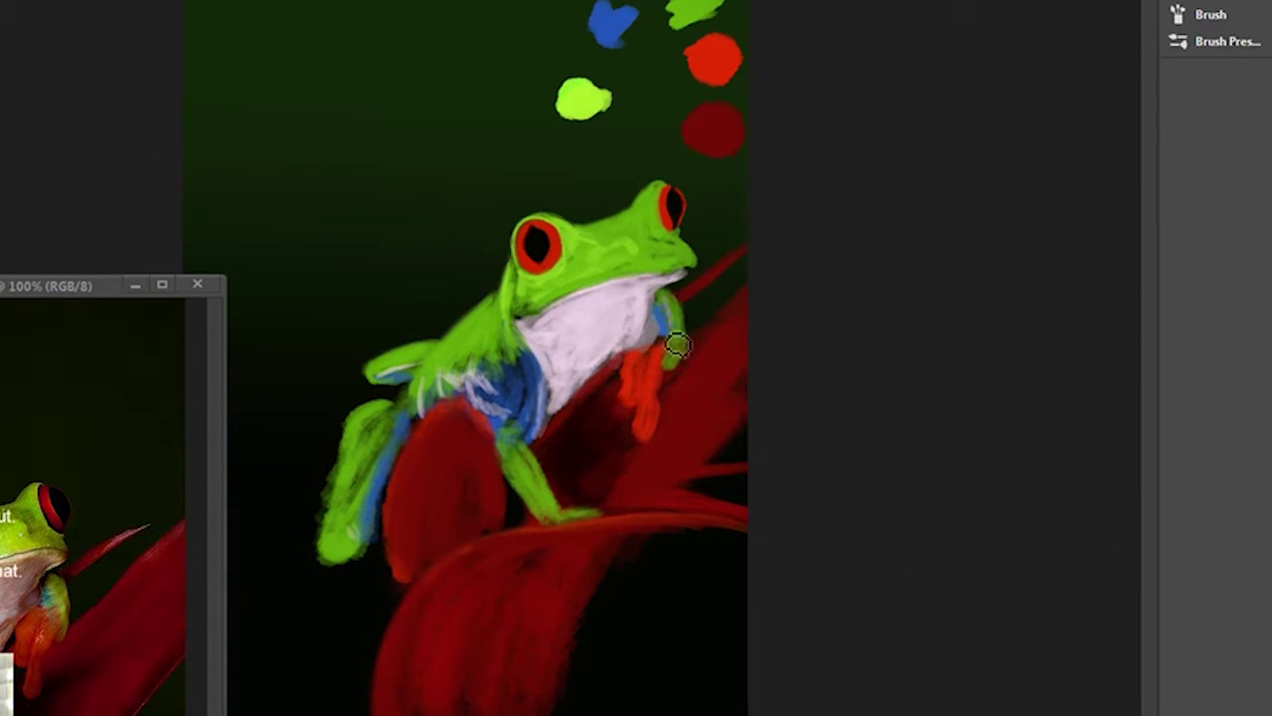
click(36, 518)
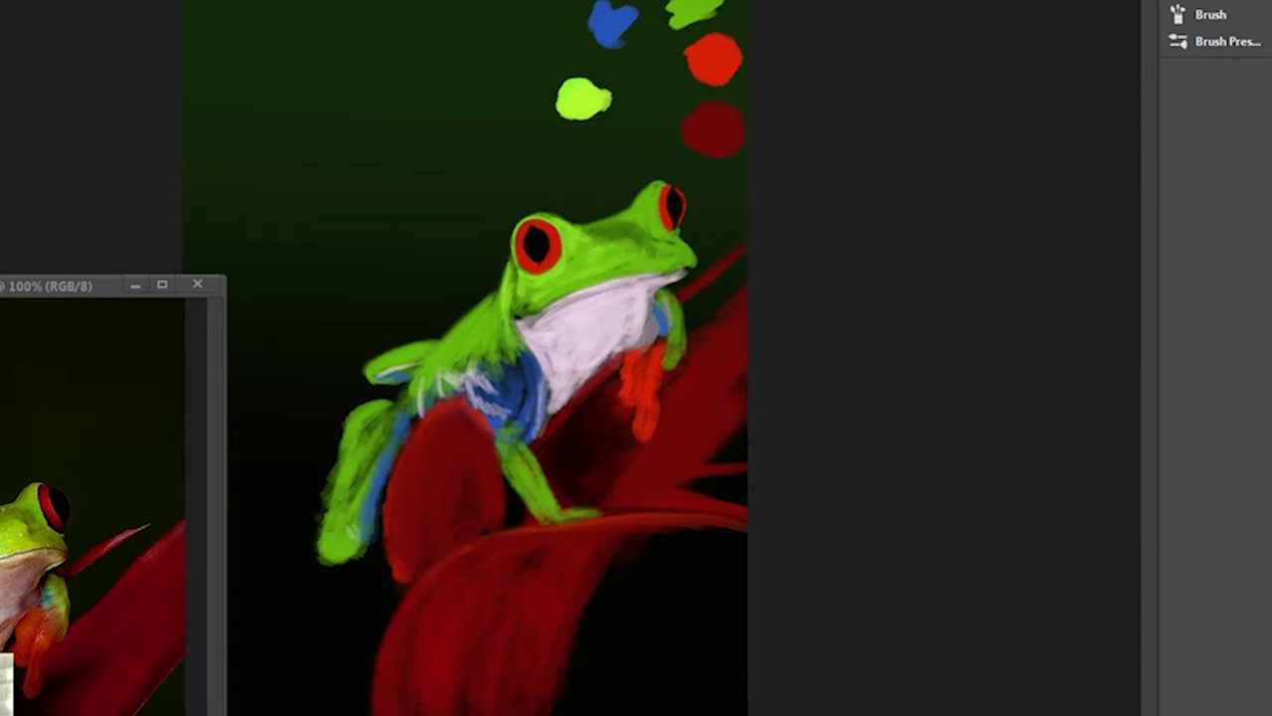
Repaint the arm, chest and throat white and reshape the far eye outline.
mouse_move(497, 298)
mouse_down()
mouse_move(471, 292)
mouse_move(448, 388)
mouse_up()
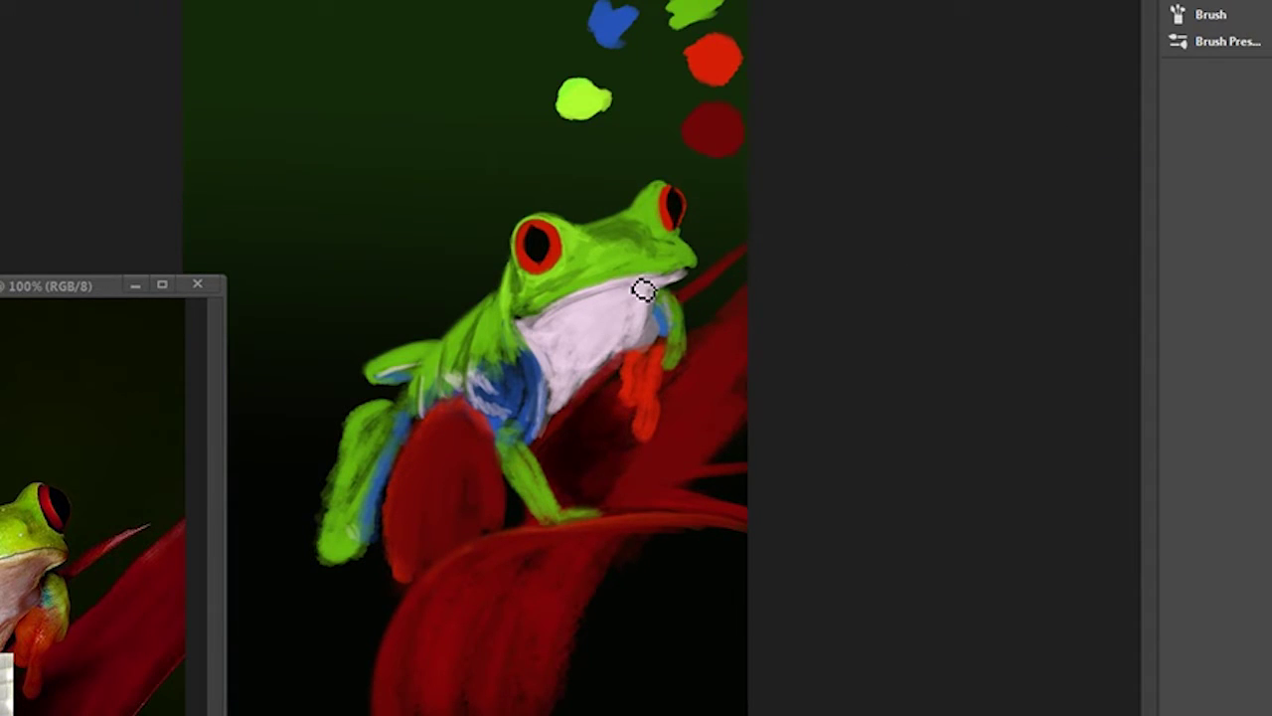
drag(481, 56, 527, 29)
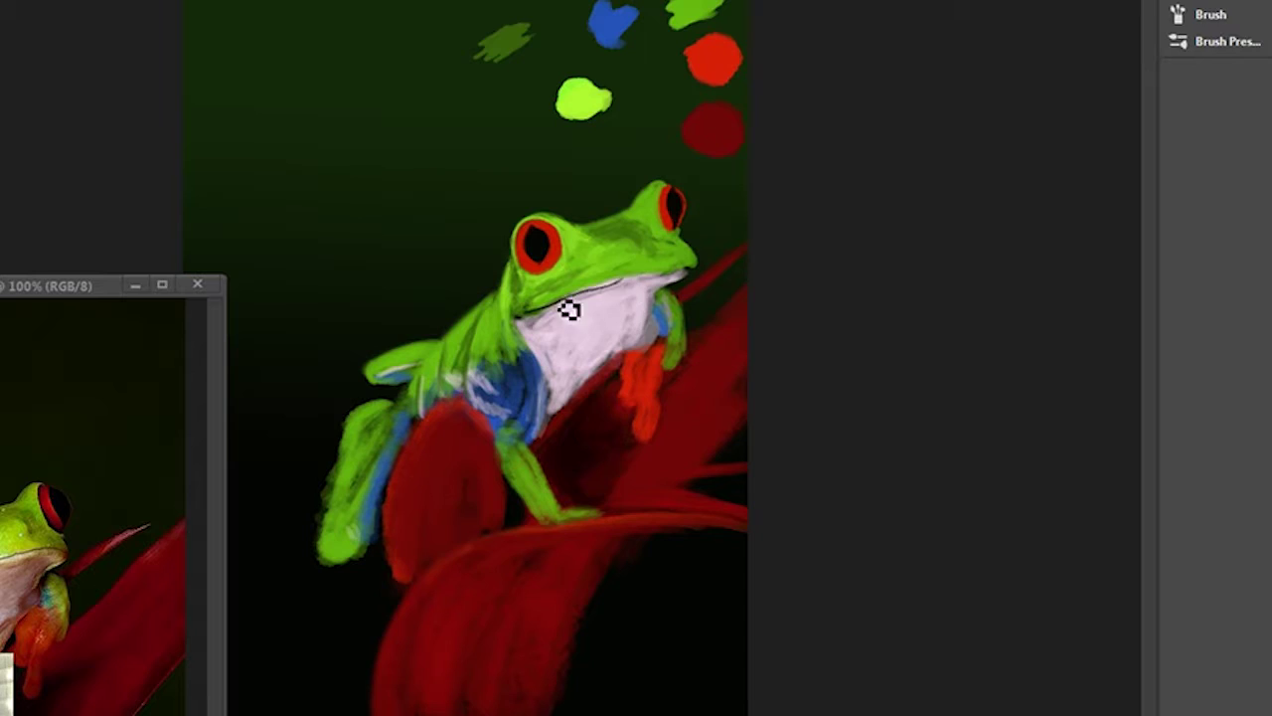
mouse_move(686, 278)
mouse_down()
mouse_move(527, 298)
mouse_move(522, 318)
mouse_up()
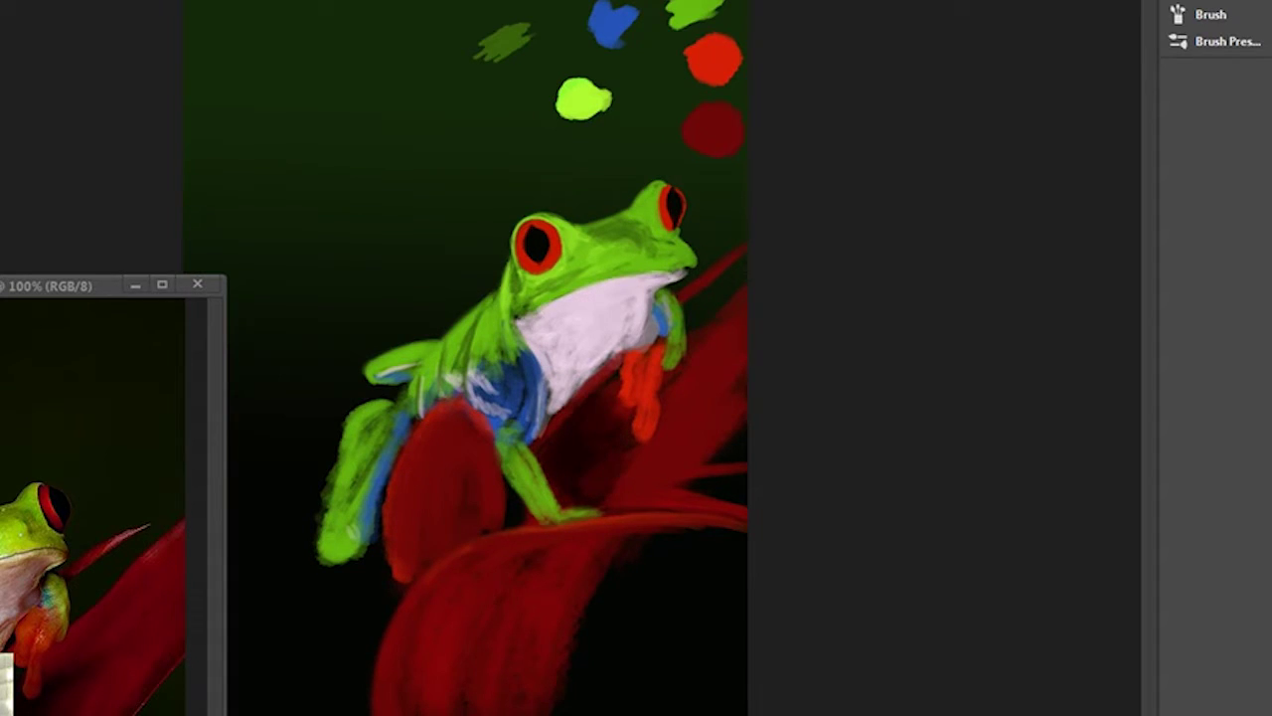
drag(676, 260, 656, 193)
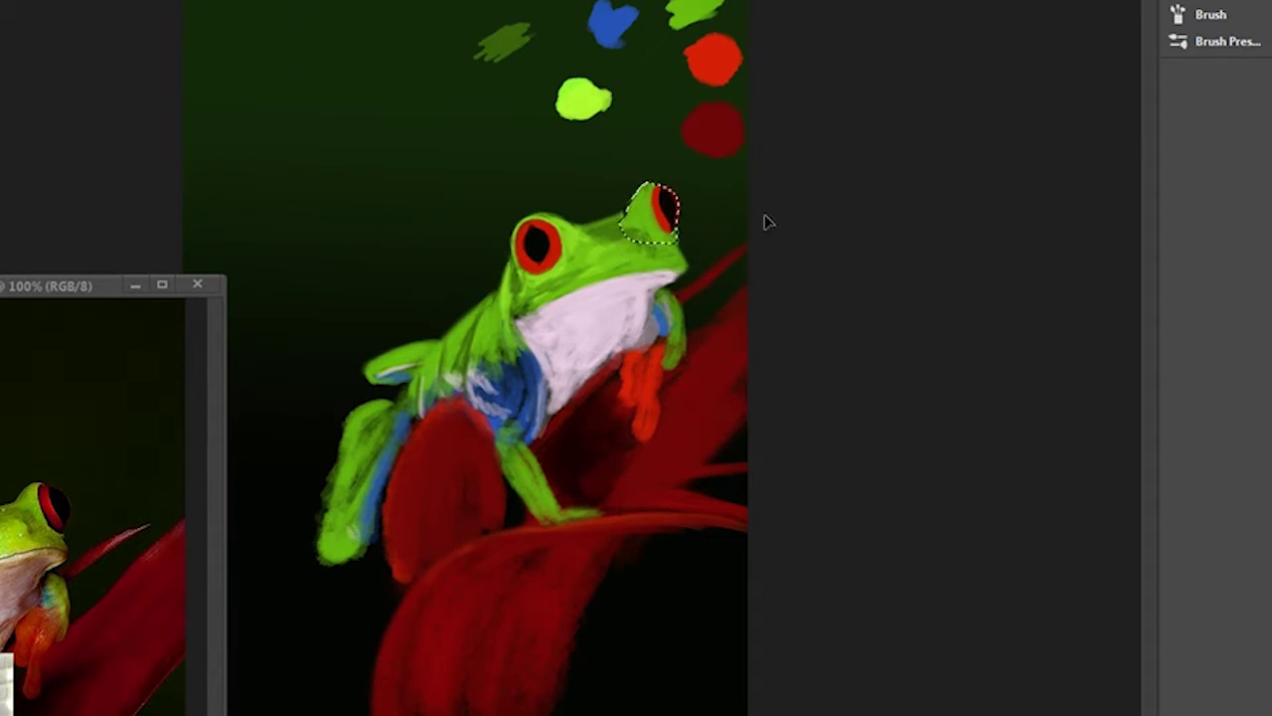
Shift the far eye right with Free Transform and repaint its bump green.
drag(615, 239, 673, 185)
key(ctrl+t)
key(Return)
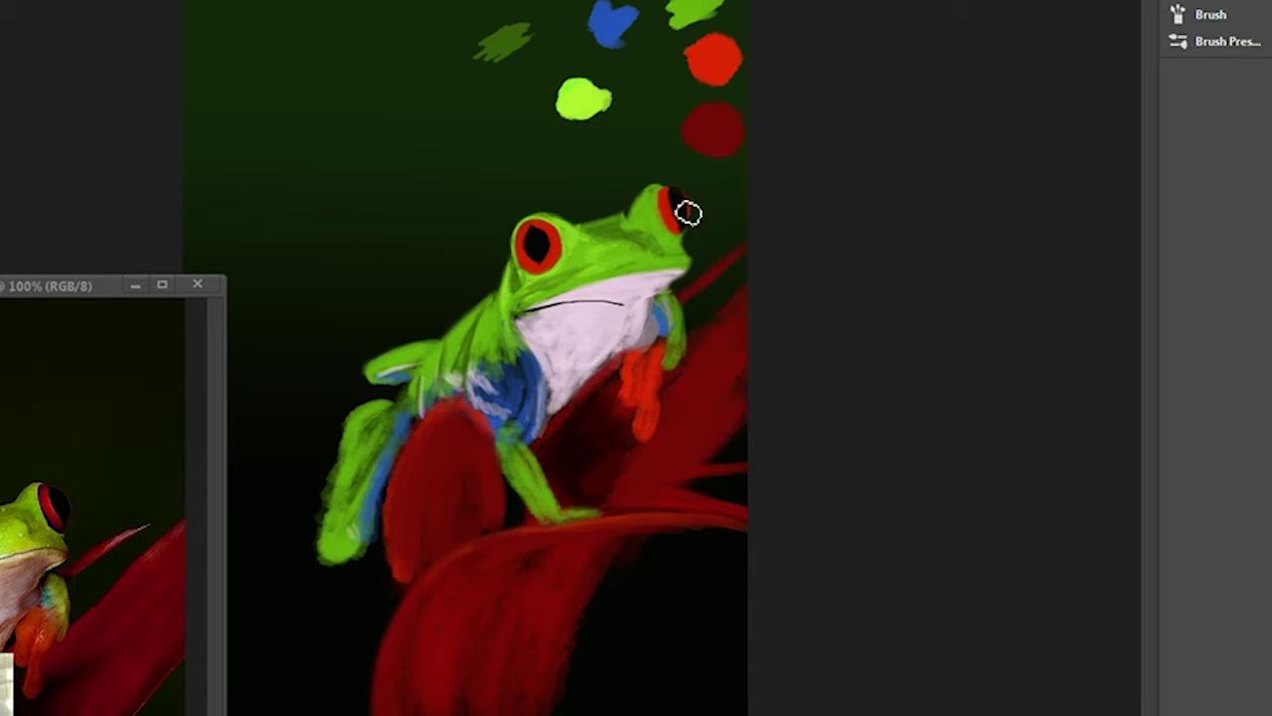
mouse_move(646, 199)
mouse_down()
mouse_move(661, 194)
mouse_move(682, 217)
mouse_up()
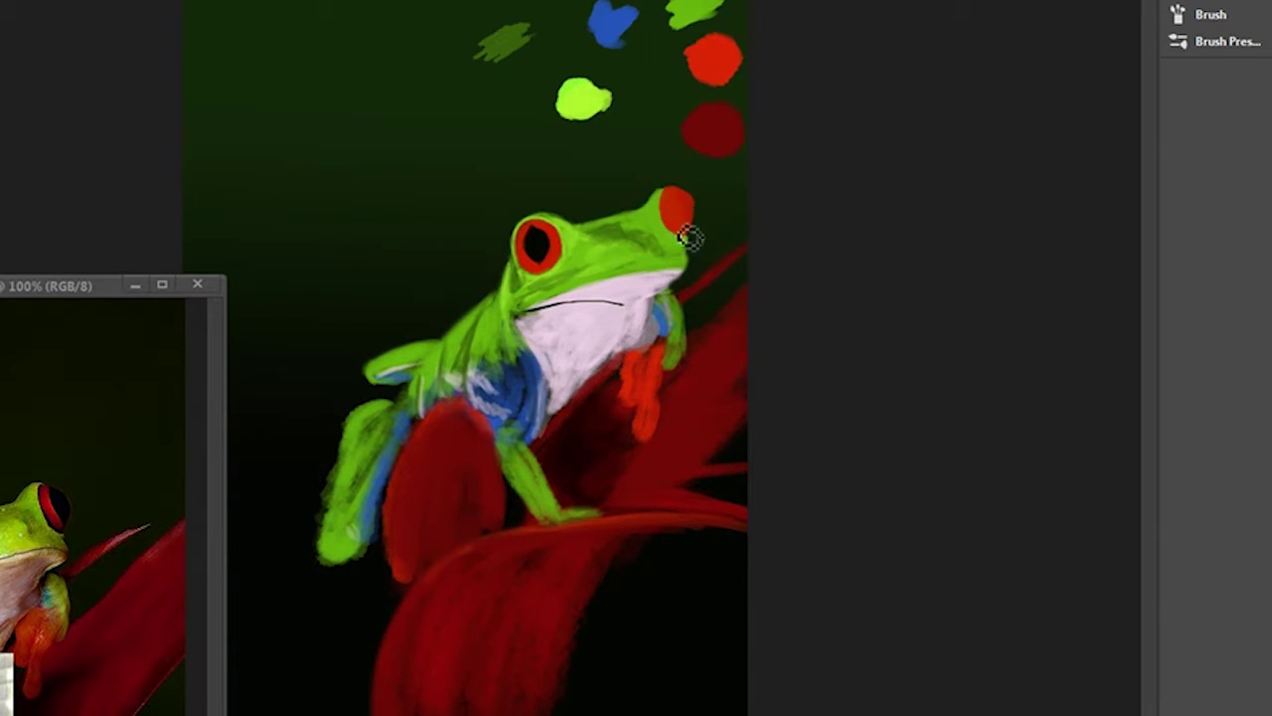
Zoomed in, paint a large dark pupil and tighter red rim on the far eye.
scroll(689, 229, up, 3)
mouse_move(620, 74)
mouse_down()
mouse_move(625, 154)
mouse_move(682, 284)
mouse_up()
mouse_move(673, 99)
mouse_down()
mouse_move(708, 227)
mouse_move(647, 97)
mouse_move(636, 182)
mouse_move(650, 90)
mouse_up()
drag(732, 189, 682, 94)
drag(716, 208, 707, 313)
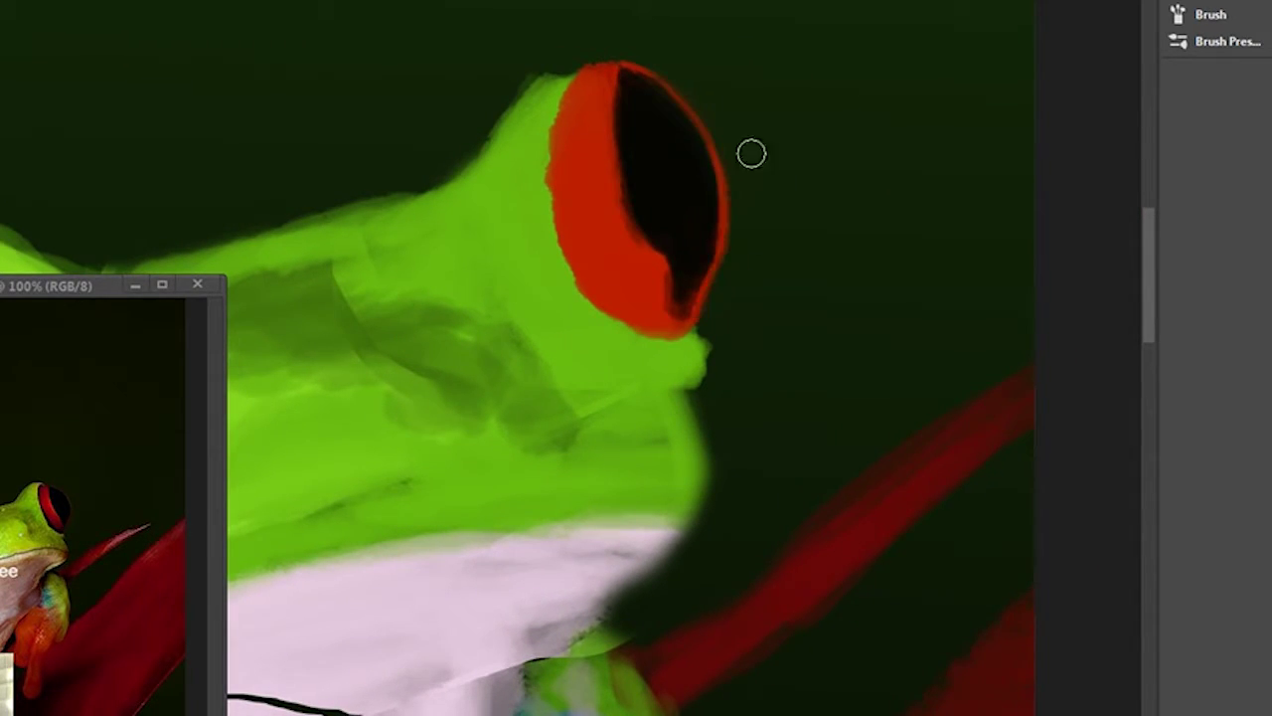
drag(622, 105, 626, 214)
key(ctrl+0)
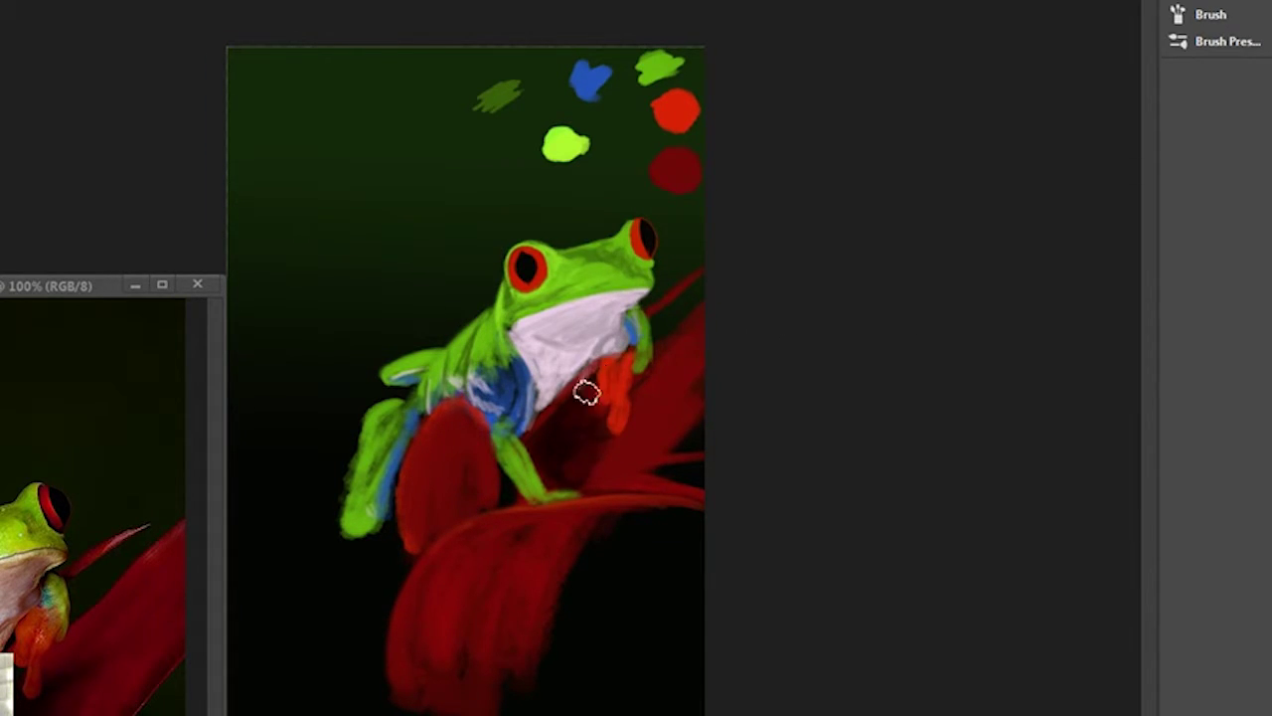
Brighten the lower belly and front leg, add blue along the leg, and mix a pink swatch.
drag(586, 393, 574, 384)
drag(520, 430, 538, 504)
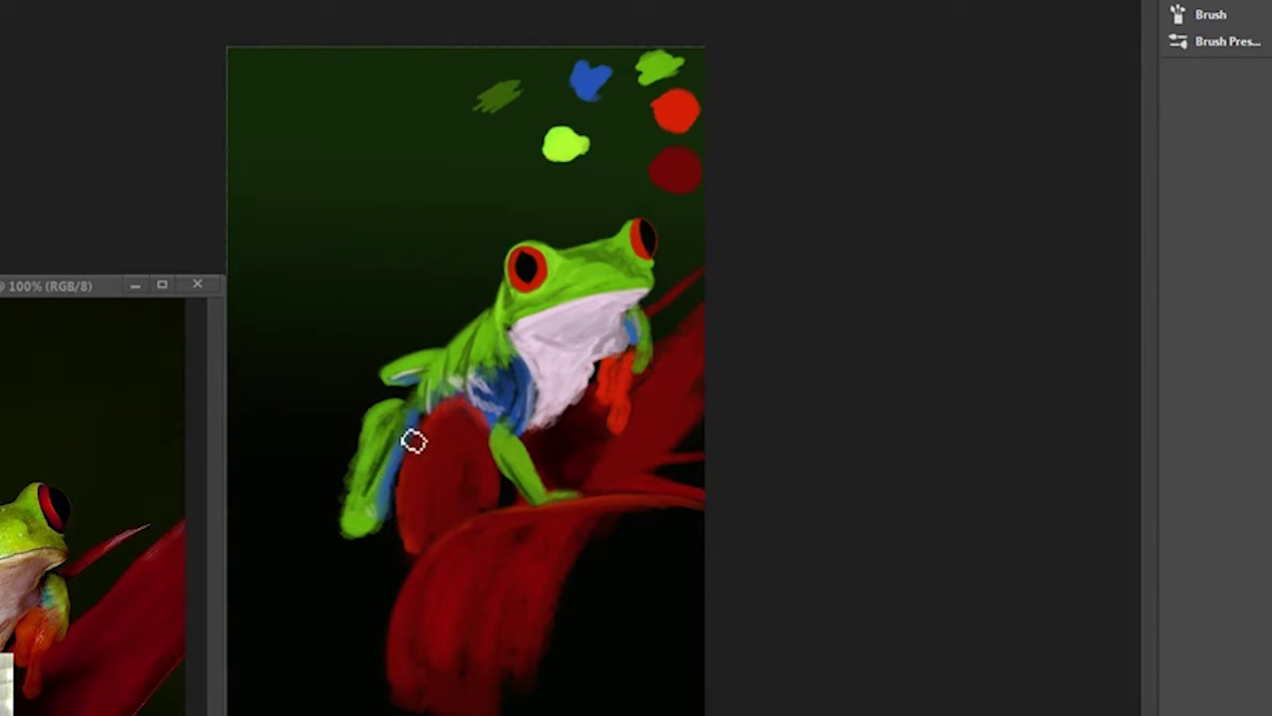
drag(409, 429, 393, 502)
drag(492, 383, 517, 422)
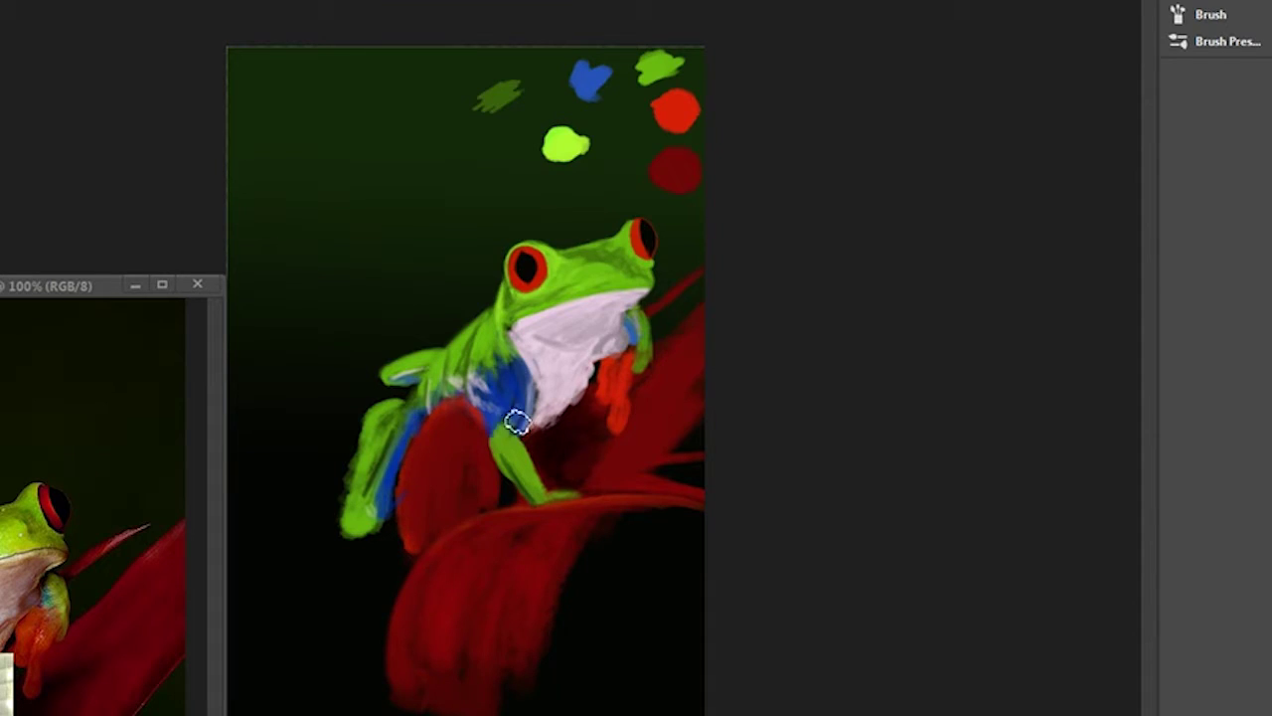
drag(455, 127, 446, 157)
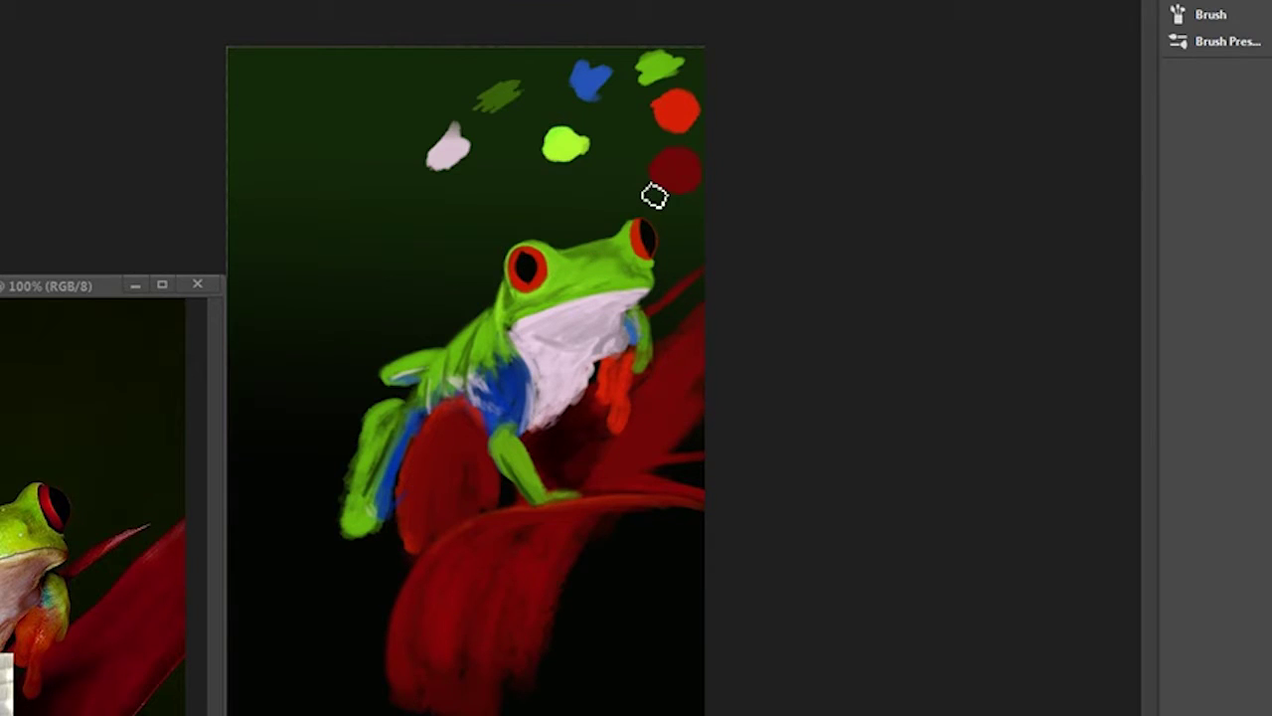
Sample the head's green, paint it over the blue side, and mix a yellow swatch.
key(ctrl+minus)
key(ctrl+minus)
key(ctrl+minus)
key(ctrl+plus)
key(ctrl+plus)
key(ctrl+plus)
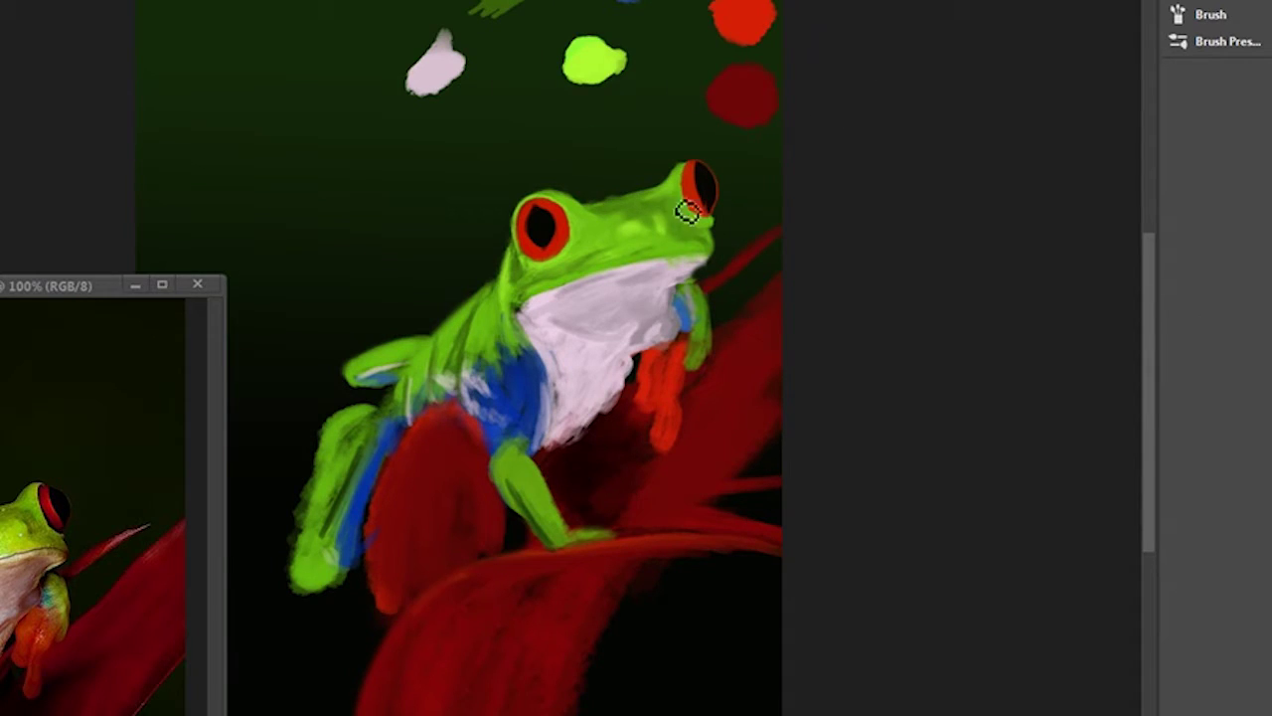
drag(581, 191, 663, 124)
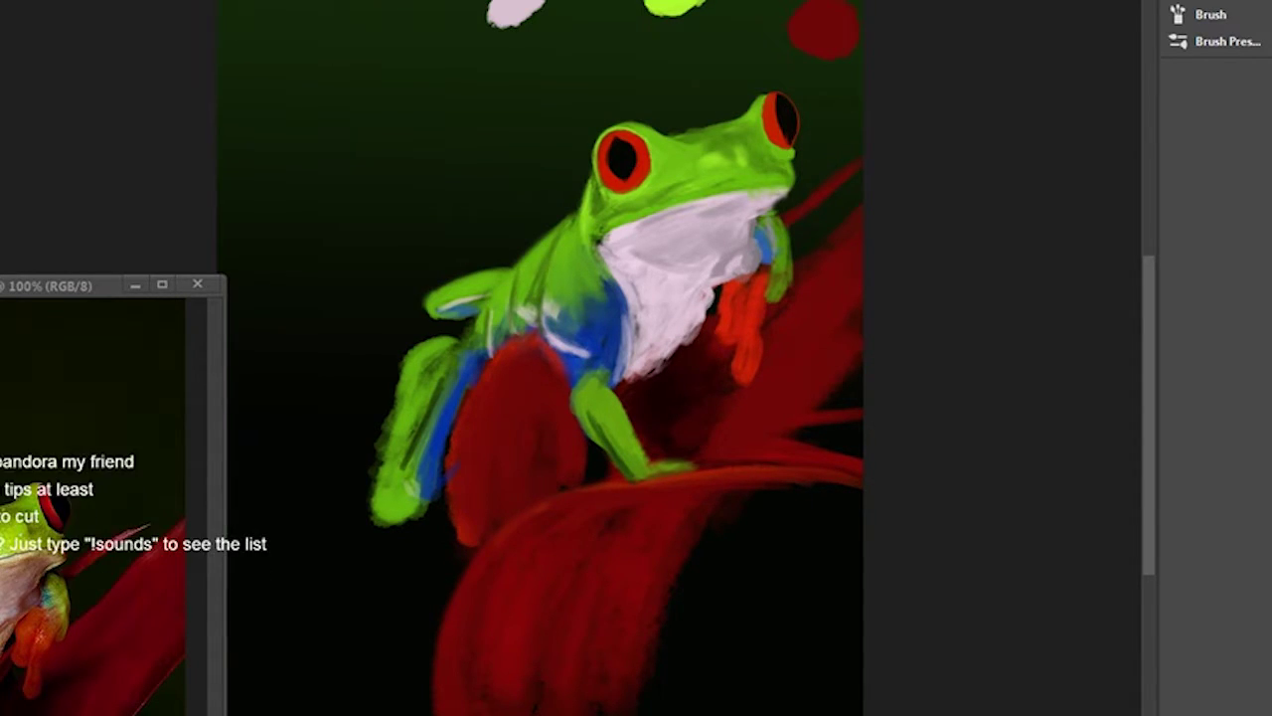
drag(610, 160, 583, 249)
alt+click(583, 249)
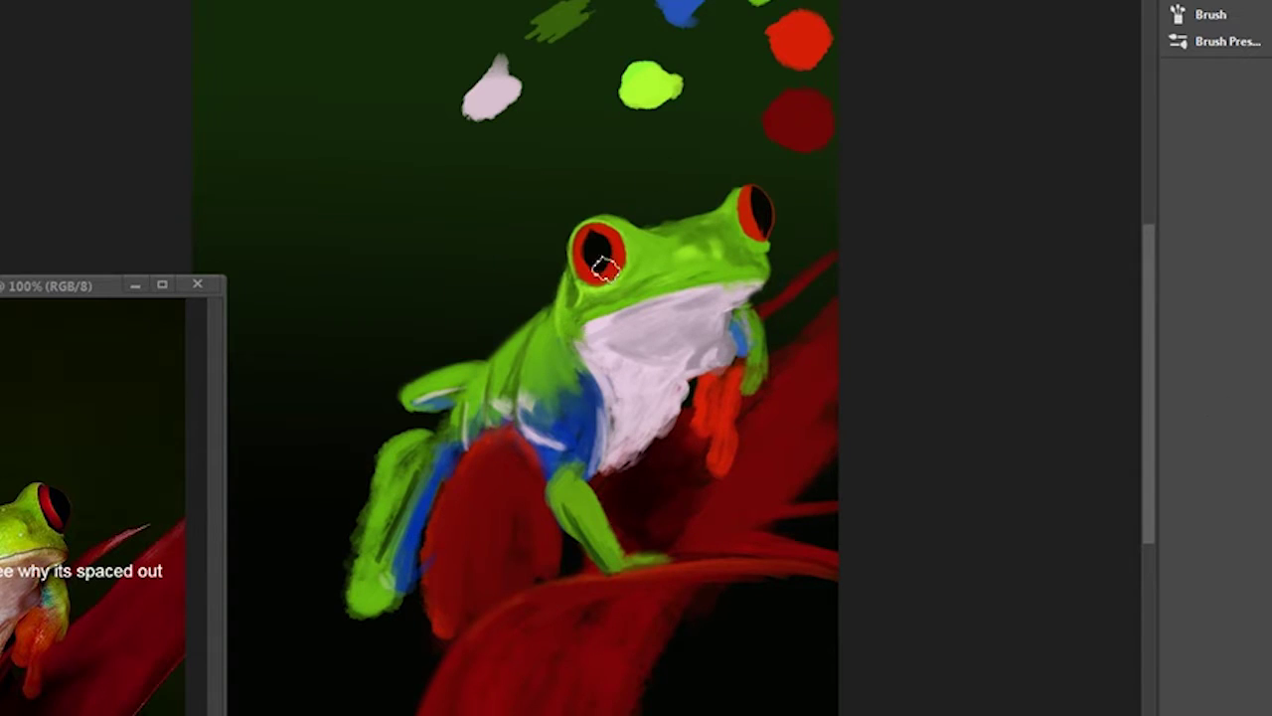
drag(567, 385, 560, 333)
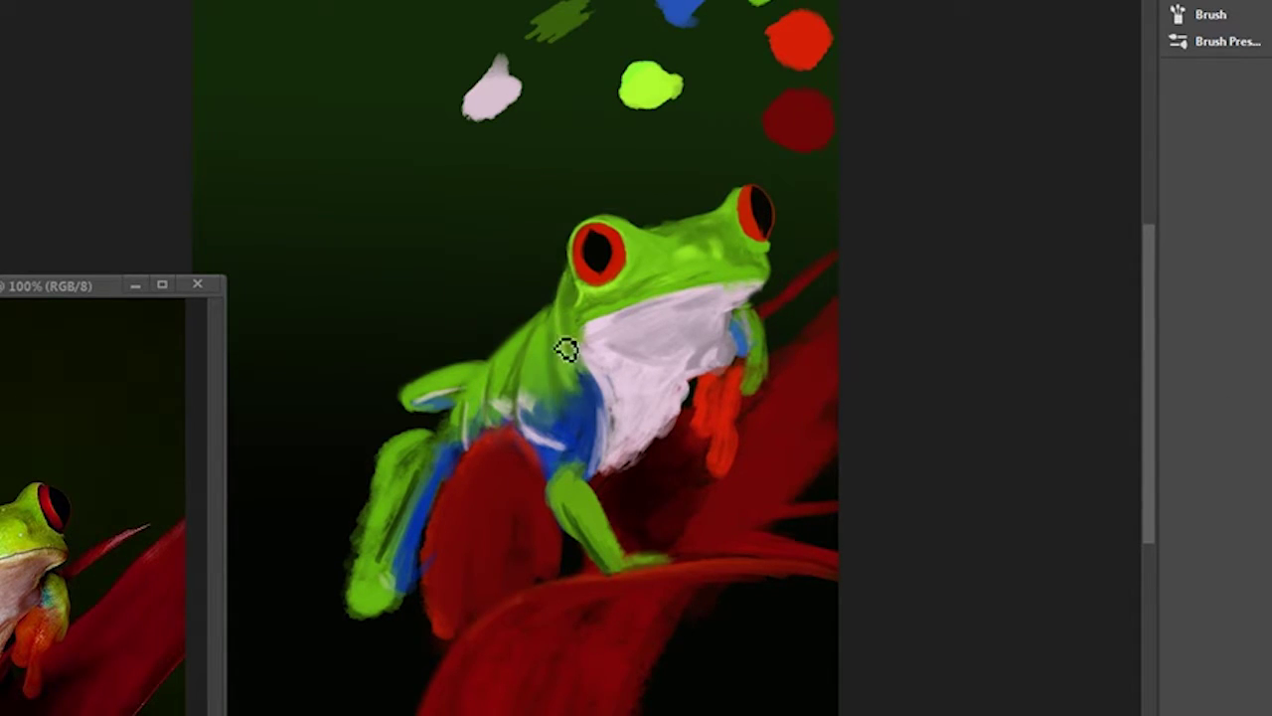
click(690, 129)
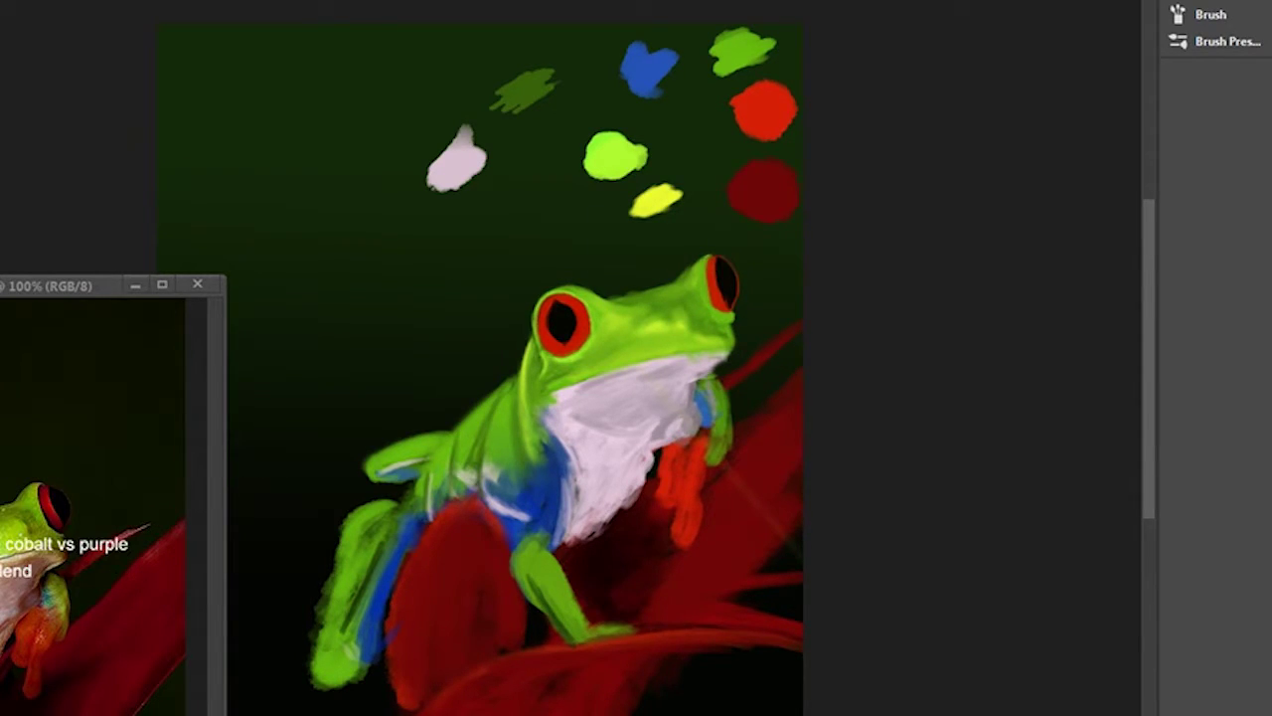
Smooth and brighten the lower and right parts of the white belly.
scroll(722, 276, down, 2)
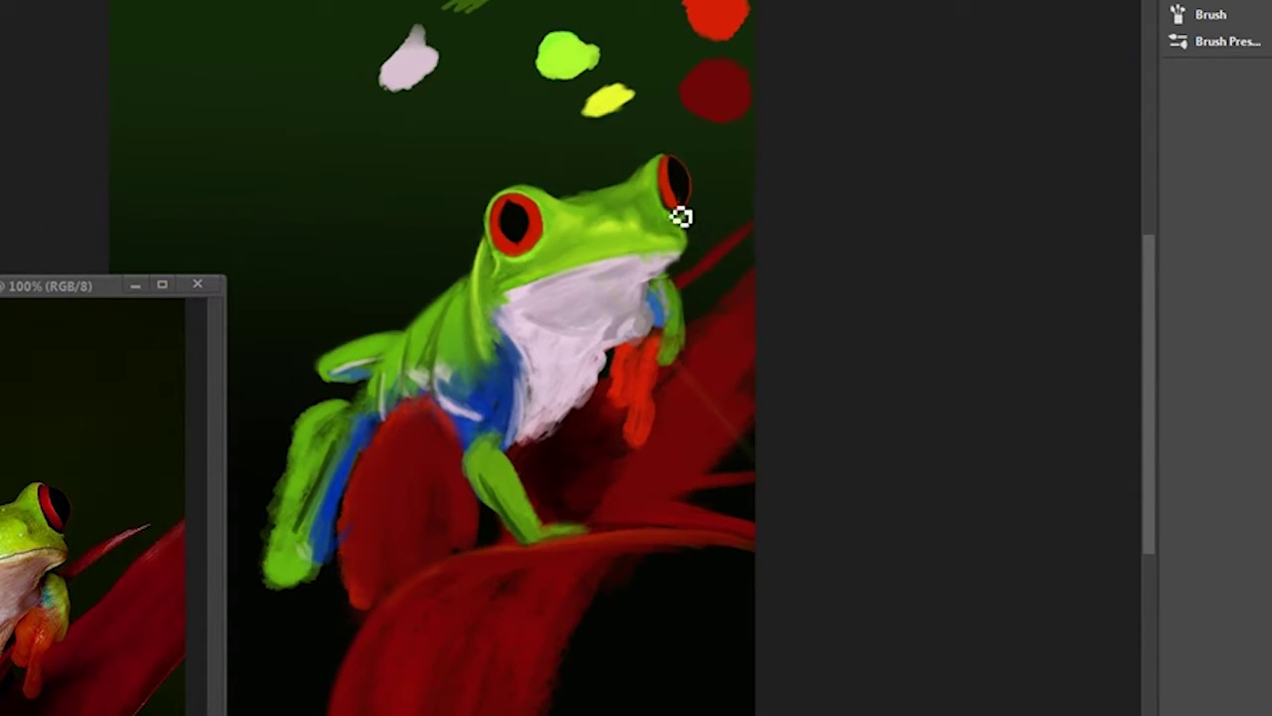
key(ctrl+d)
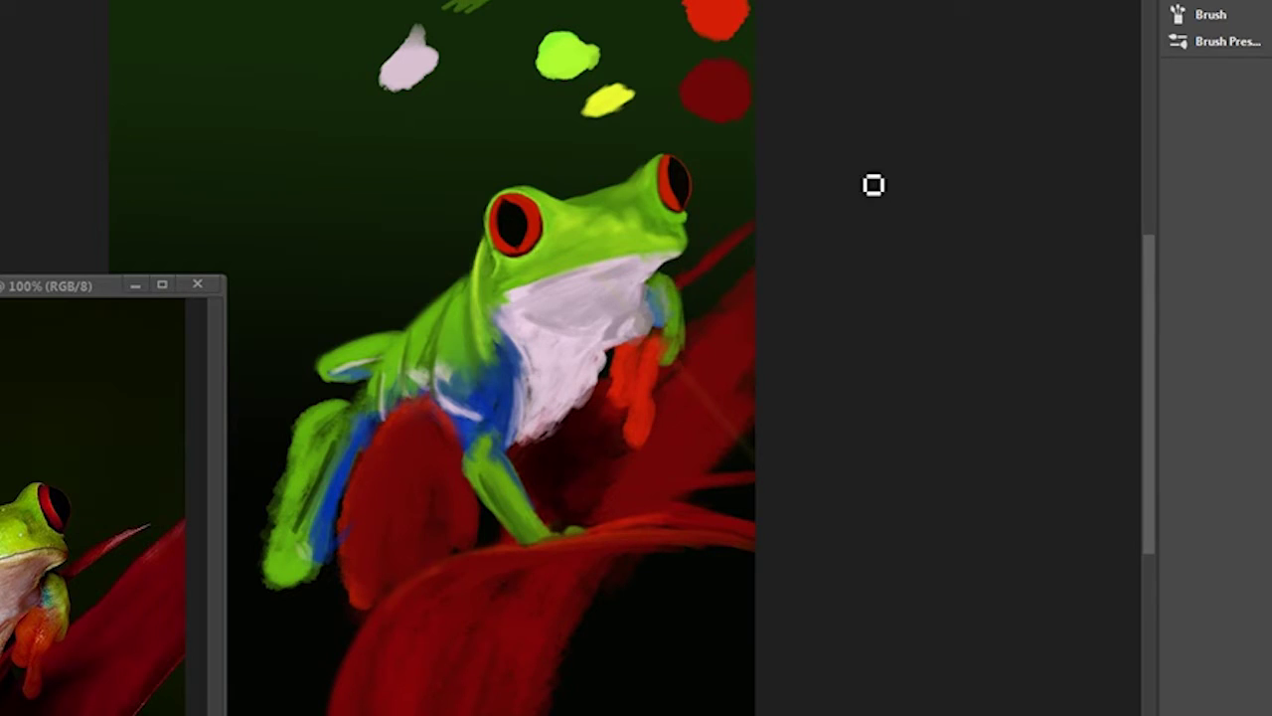
drag(581, 308, 545, 417)
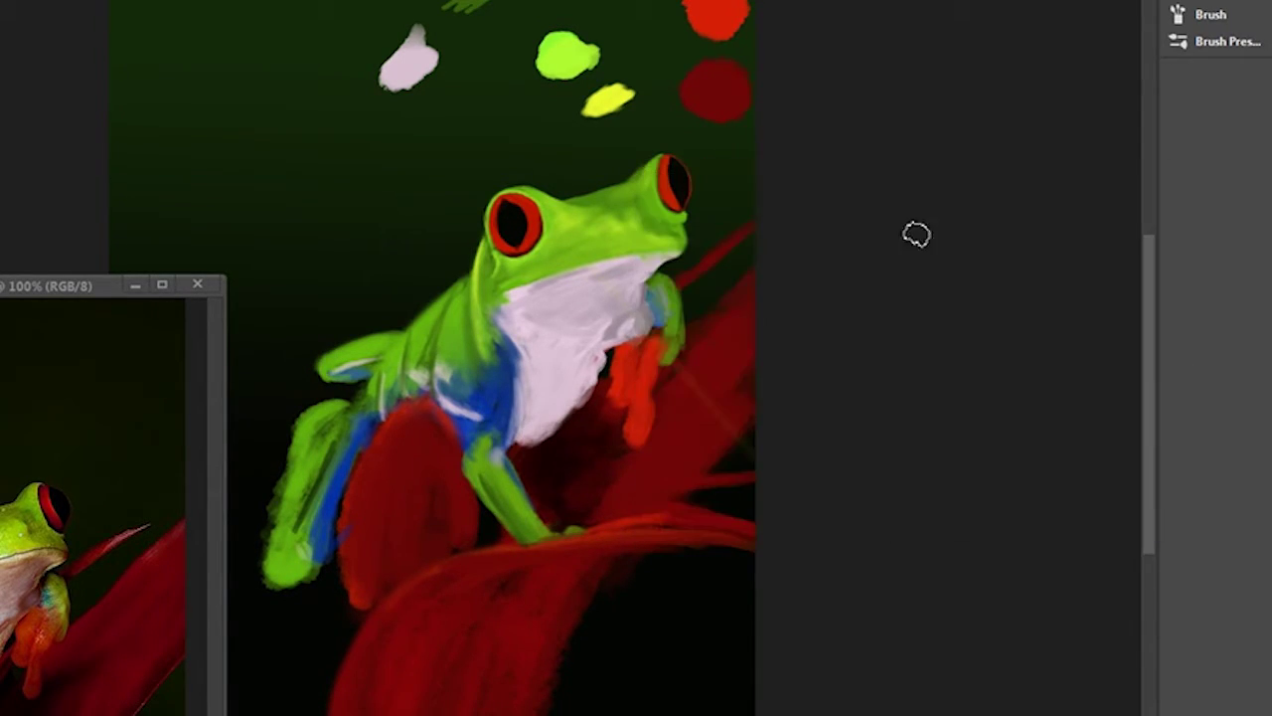
drag(562, 409, 644, 348)
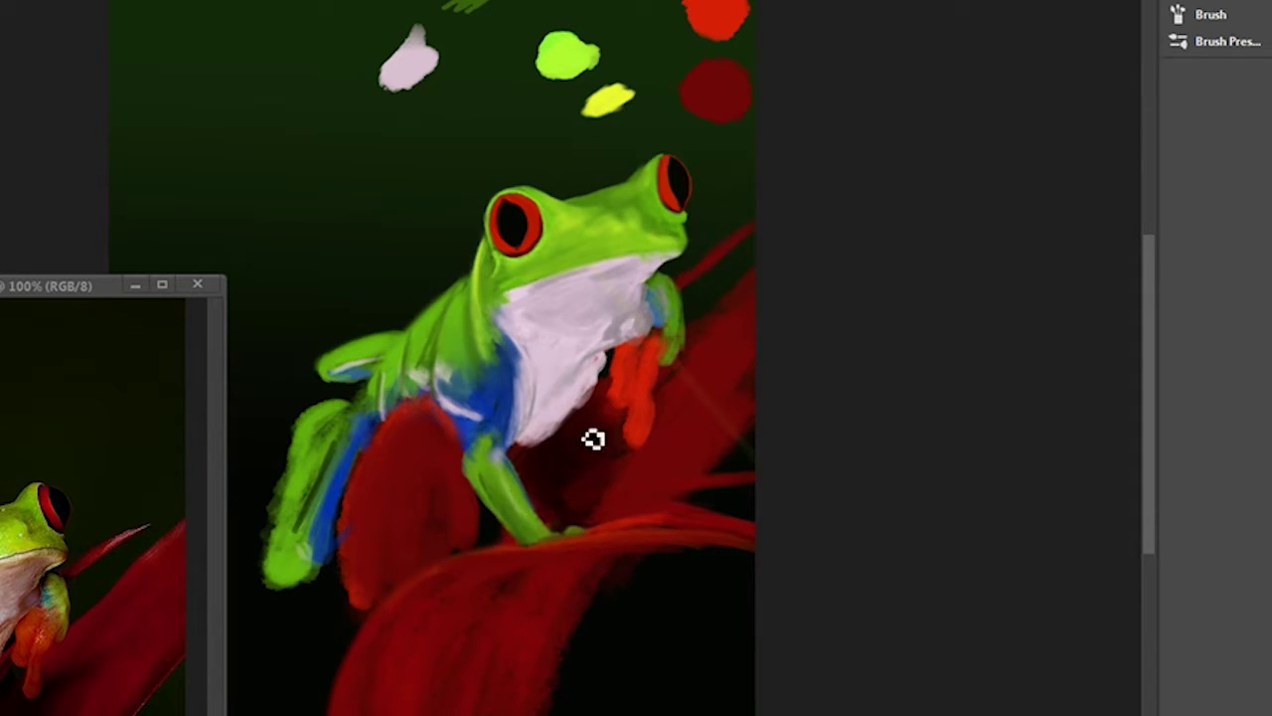
Repaint the front arm and lower-left leg and foot in lighter green.
key(Return)
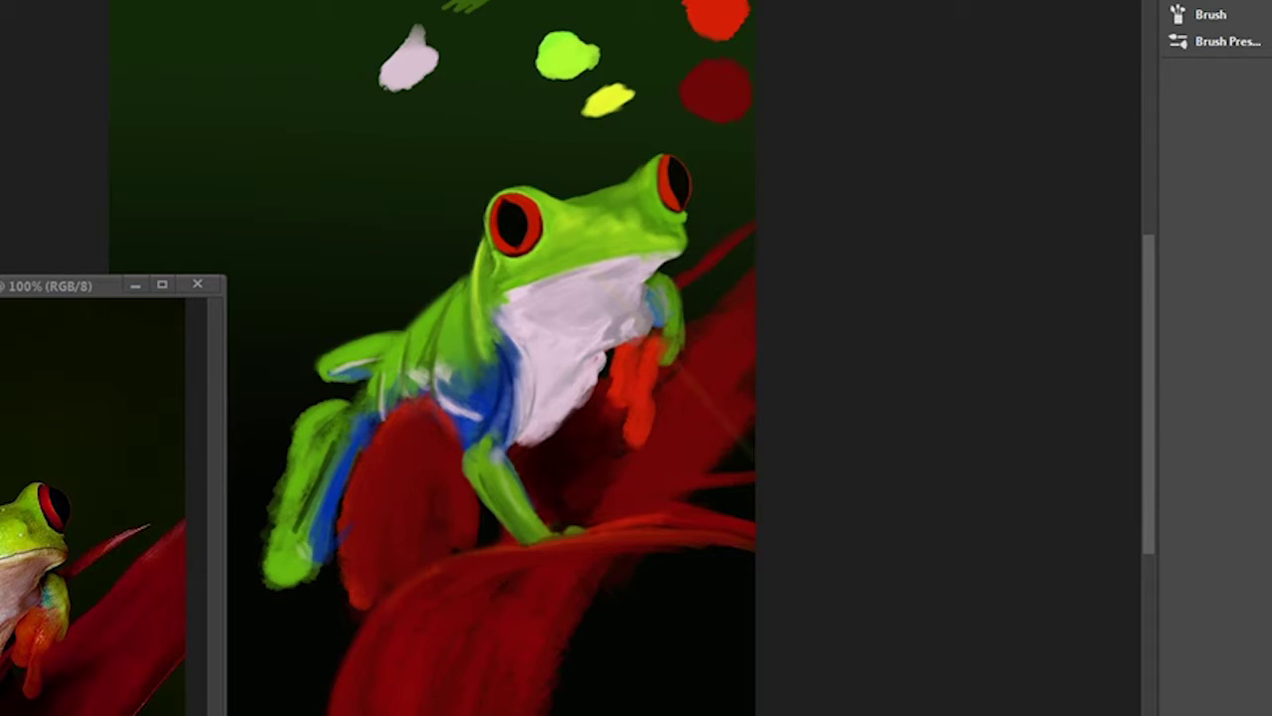
mouse_move(422, 358)
mouse_down()
mouse_move(457, 308)
mouse_move(387, 388)
mouse_move(328, 358)
mouse_move(385, 368)
mouse_up()
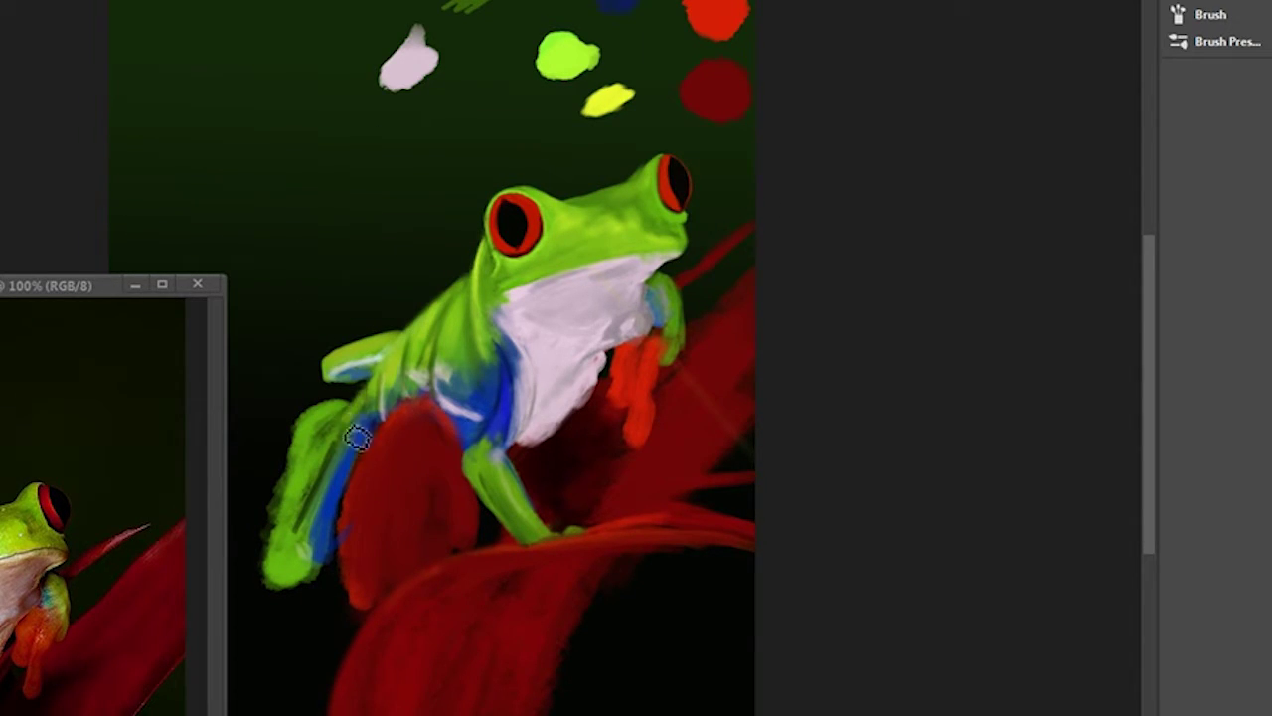
mouse_move(381, 403)
mouse_down()
mouse_move(285, 506)
mouse_move(275, 568)
mouse_move(299, 596)
mouse_up()
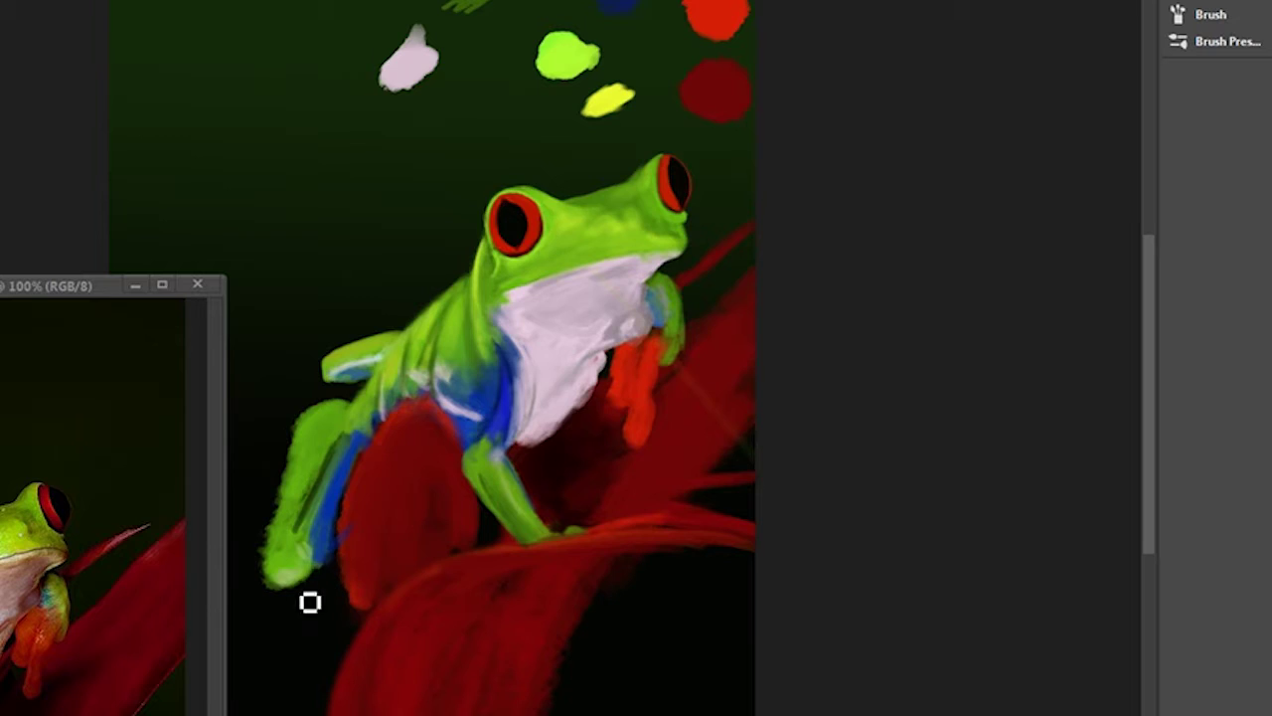
drag(380, 515, 527, 511)
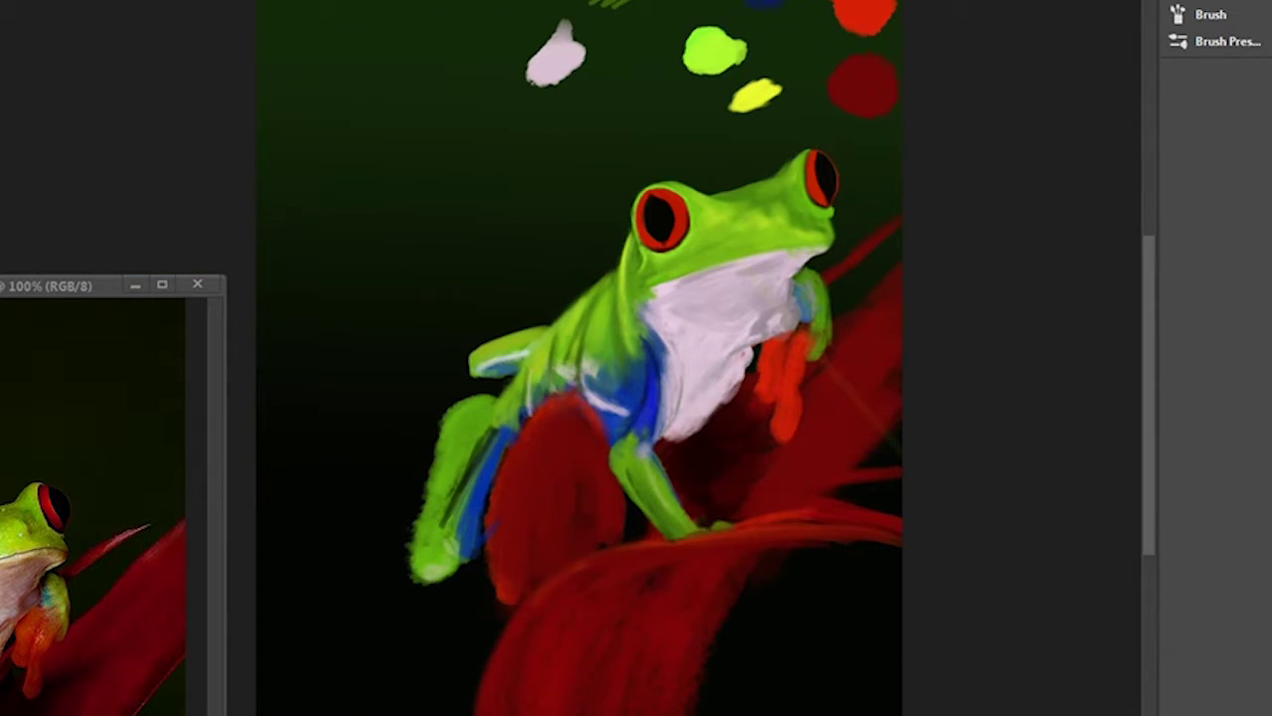
Lasso the lower-left leg and rotate it clockwise with Free Transform.
drag(505, 587, 526, 557)
key(l)
drag(467, 368, 452, 378)
key(ctrl+t)
drag(417, 557, 427, 477)
key(Escape)
key(ctrl+t)
drag(563, 537, 590, 601)
key(Return)
key(ctrl+d)
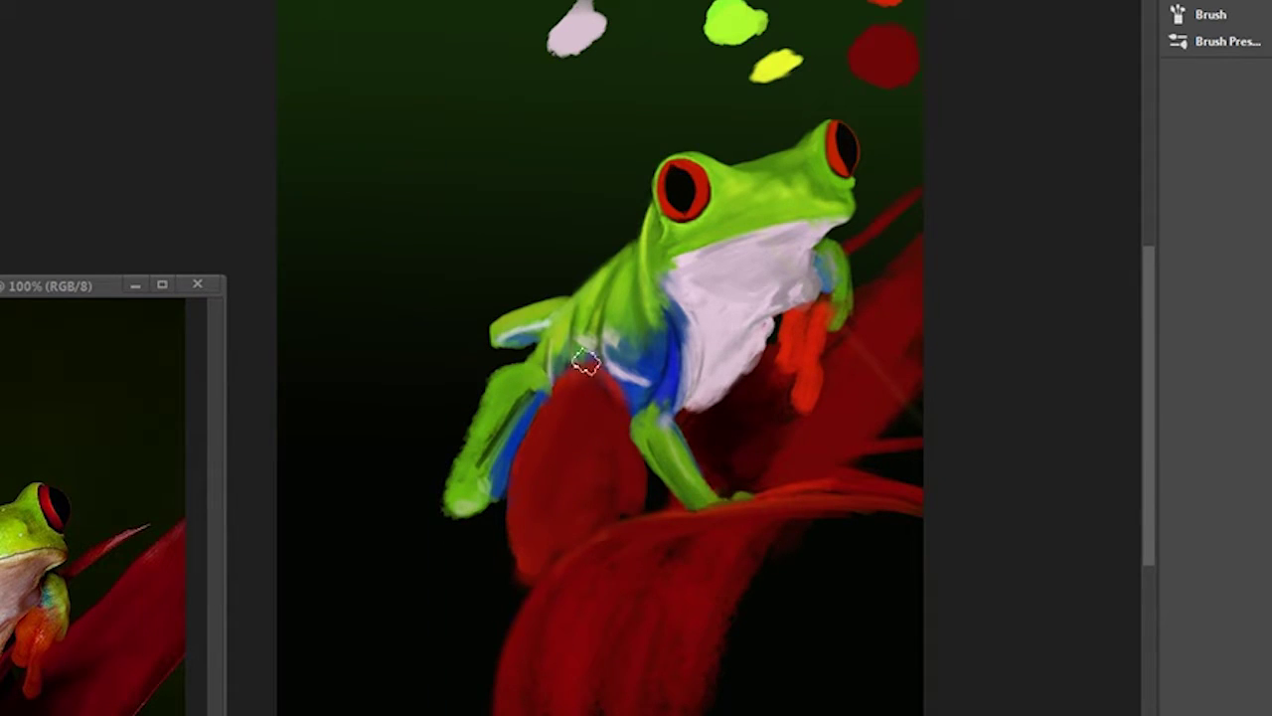
Paint out the old leg, brighten the red petal, and paint a new green leg.
mouse_move(548, 392)
mouse_down()
mouse_move(497, 458)
mouse_move(531, 423)
mouse_up()
mouse_move(492, 488)
mouse_down()
mouse_move(527, 378)
mouse_move(584, 483)
mouse_move(619, 503)
mouse_up()
mouse_move(497, 487)
mouse_down()
mouse_move(520, 535)
mouse_move(565, 543)
mouse_move(510, 485)
mouse_move(454, 502)
mouse_up()
mouse_move(525, 378)
mouse_down()
mouse_move(489, 528)
mouse_move(506, 388)
mouse_up()
mouse_move(478, 487)
mouse_down()
mouse_move(457, 440)
mouse_move(565, 362)
mouse_up()
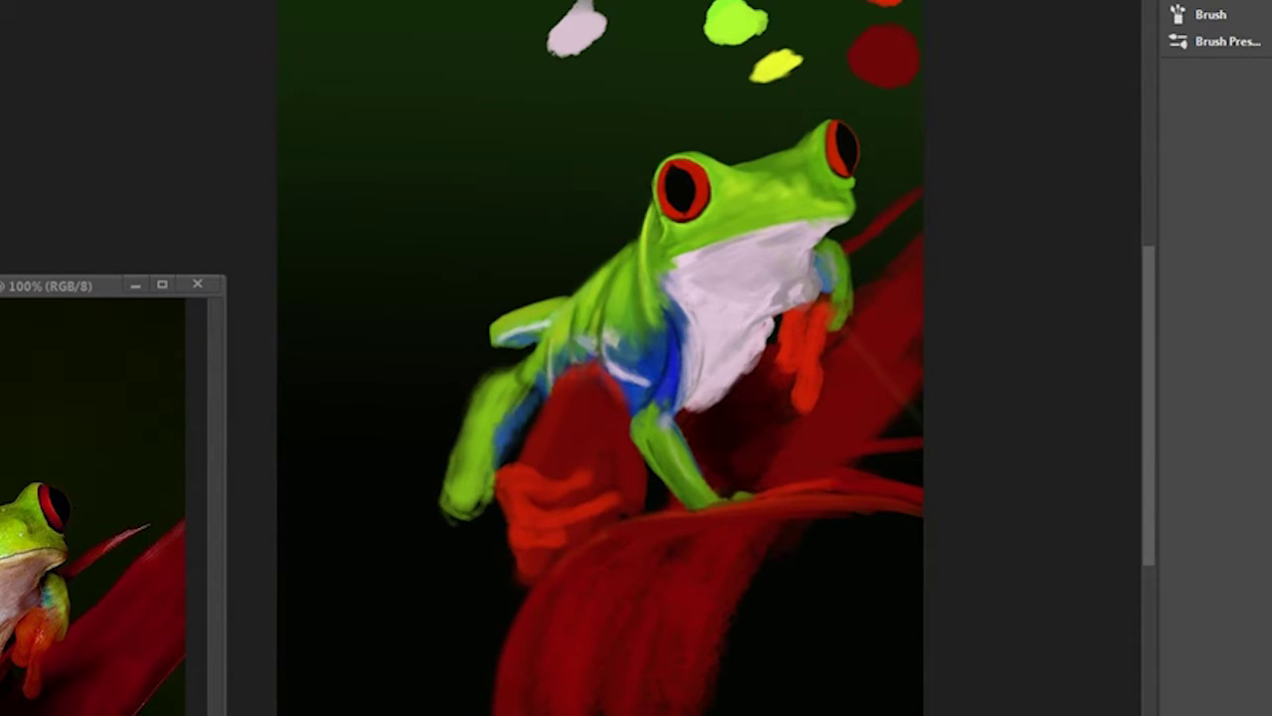
key(Return)
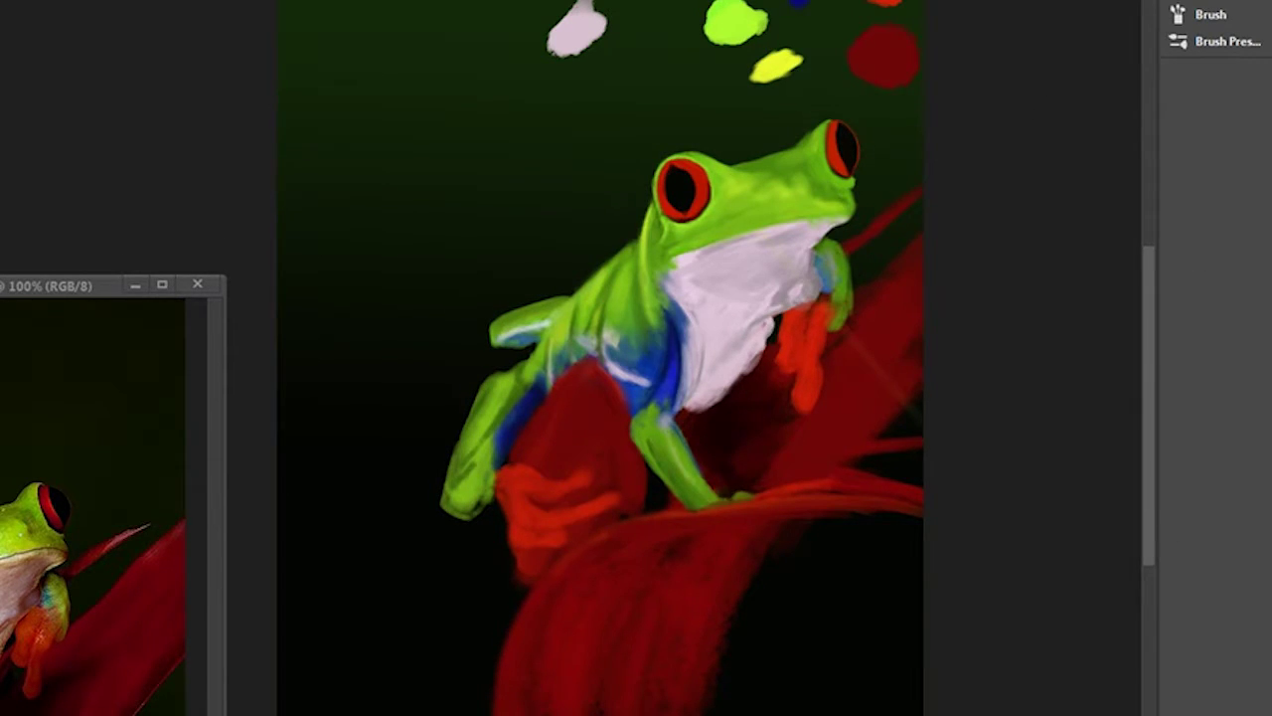
alt+click(660, 318)
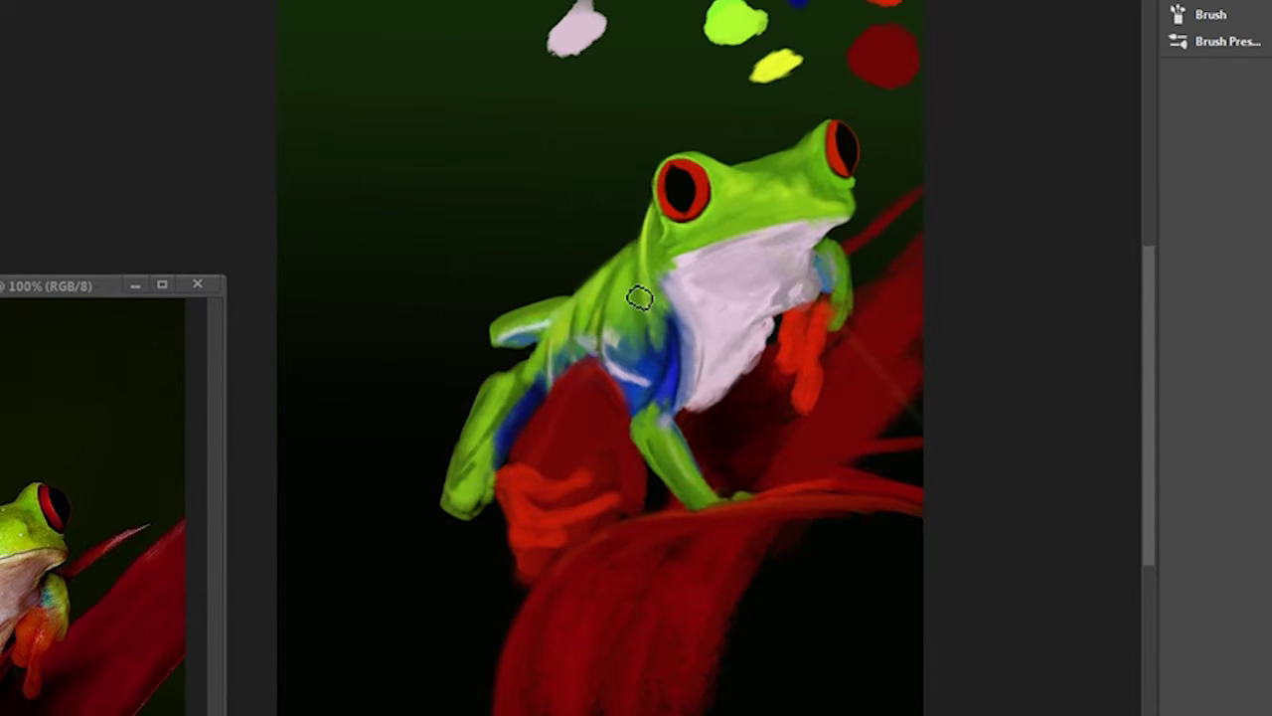
click(758, 269)
Add pale yellow highlights across the shoulder and leg, darkening the upper arm.
key(Return)
click(625, 78)
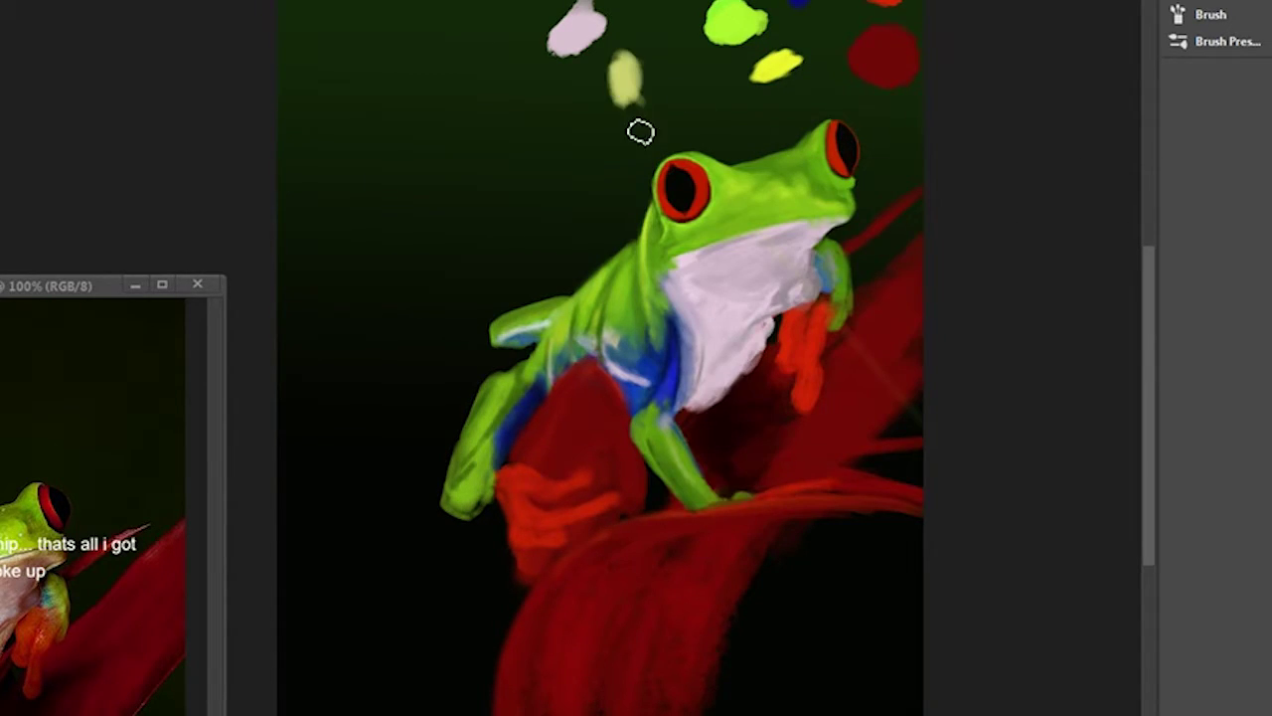
mouse_move(551, 373)
mouse_down()
mouse_move(582, 352)
mouse_move(662, 375)
mouse_up()
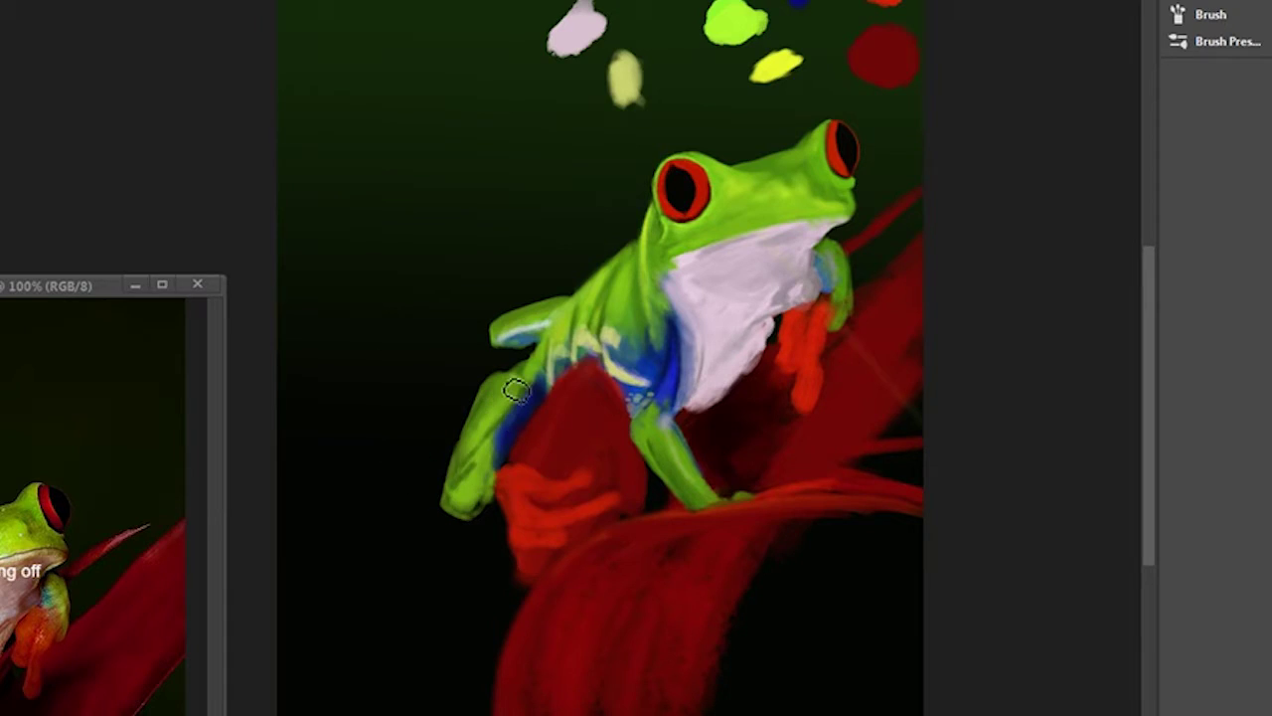
drag(528, 365, 527, 360)
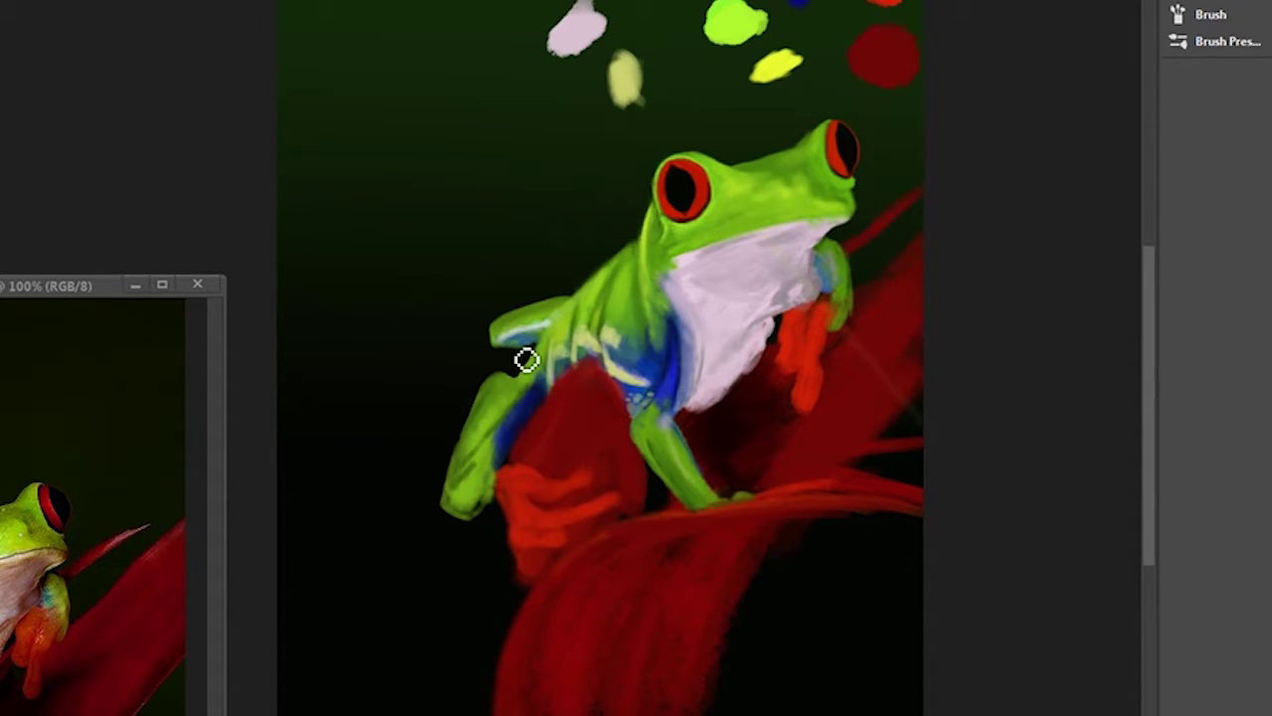
Paint both hands and the leaf edge with orange.
drag(589, 485, 652, 490)
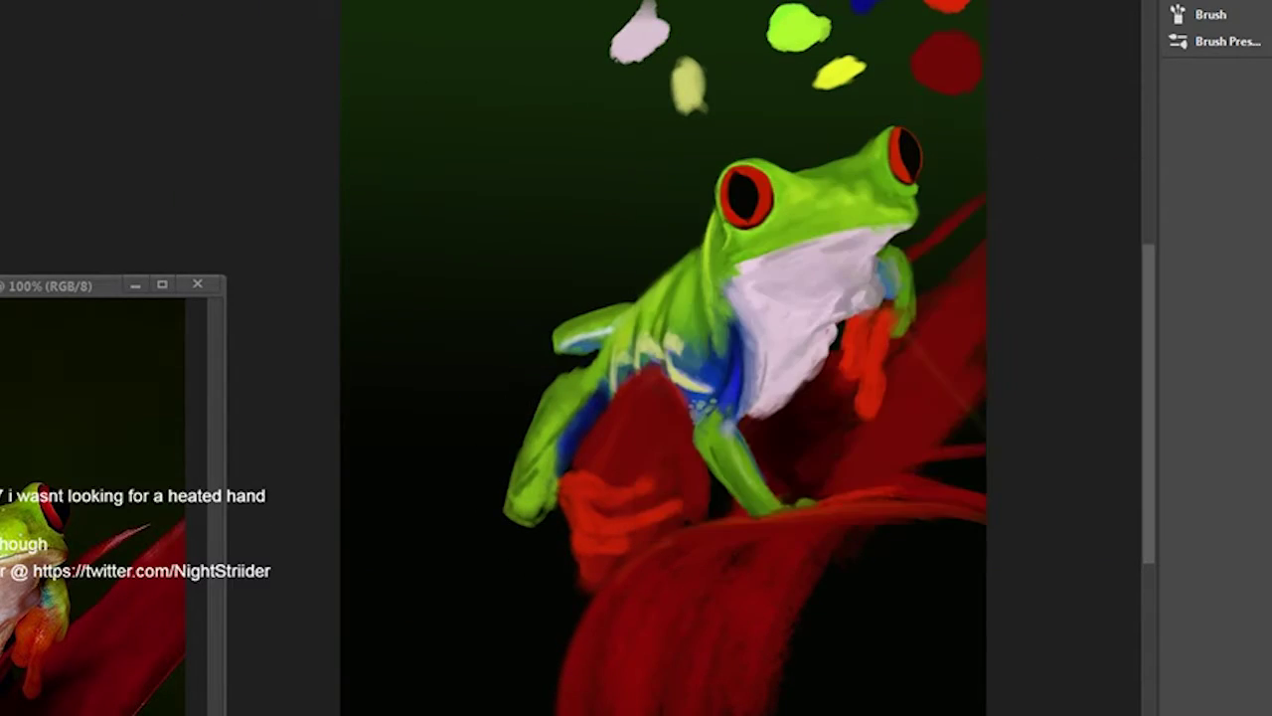
click(655, 454)
key(Return)
mouse_move(611, 502)
mouse_down()
mouse_move(587, 488)
mouse_move(627, 537)
mouse_move(685, 521)
mouse_up()
mouse_move(855, 328)
mouse_down()
mouse_move(881, 363)
mouse_move(870, 412)
mouse_up()
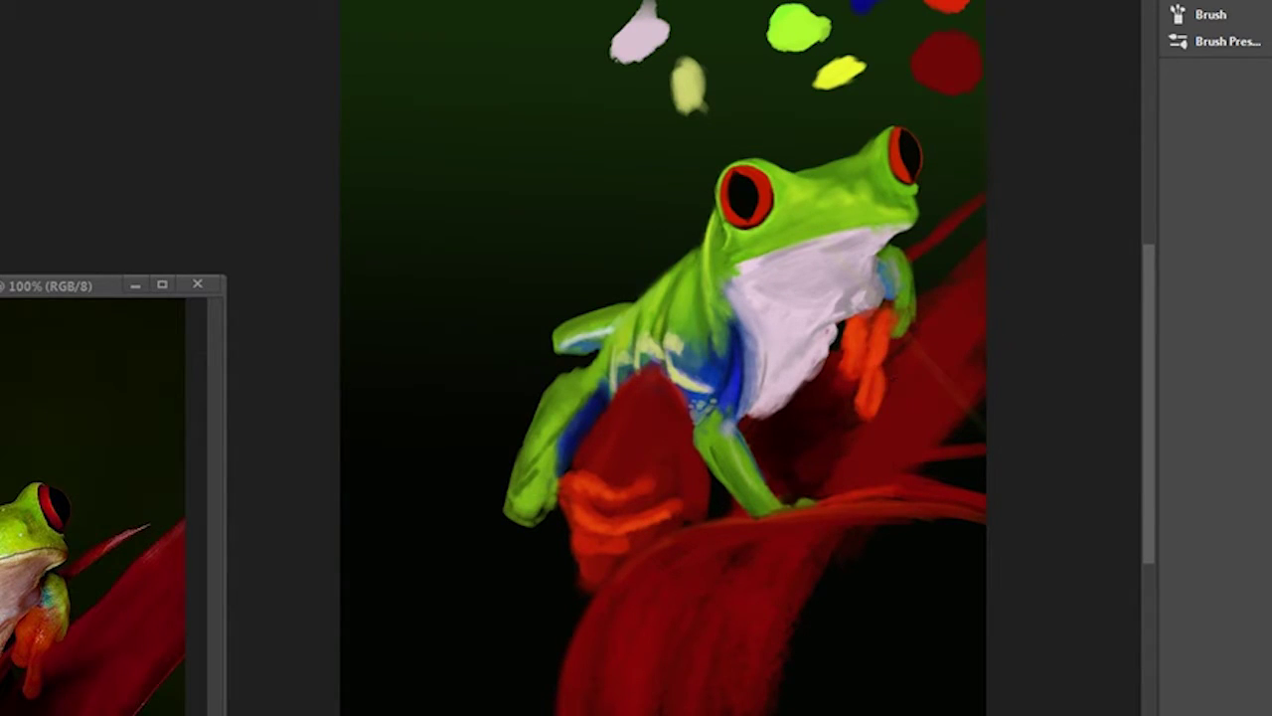
drag(829, 497, 897, 490)
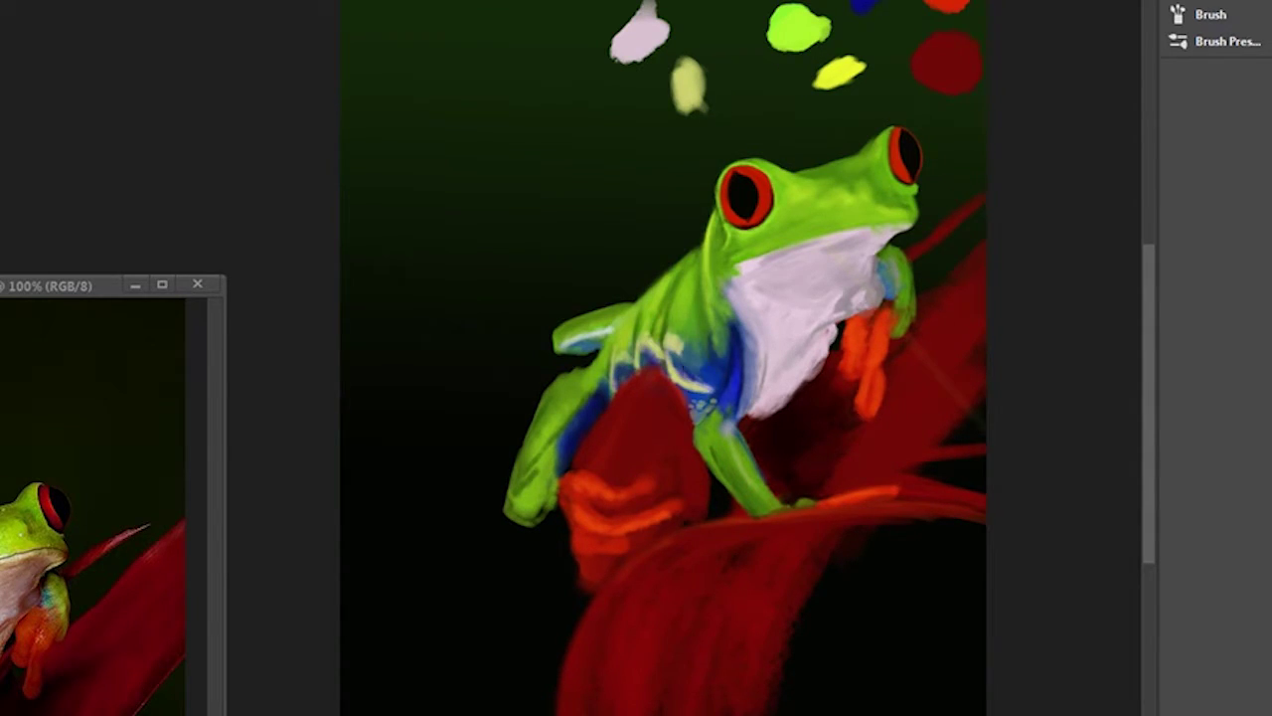
scroll(802, 5, up, 1)
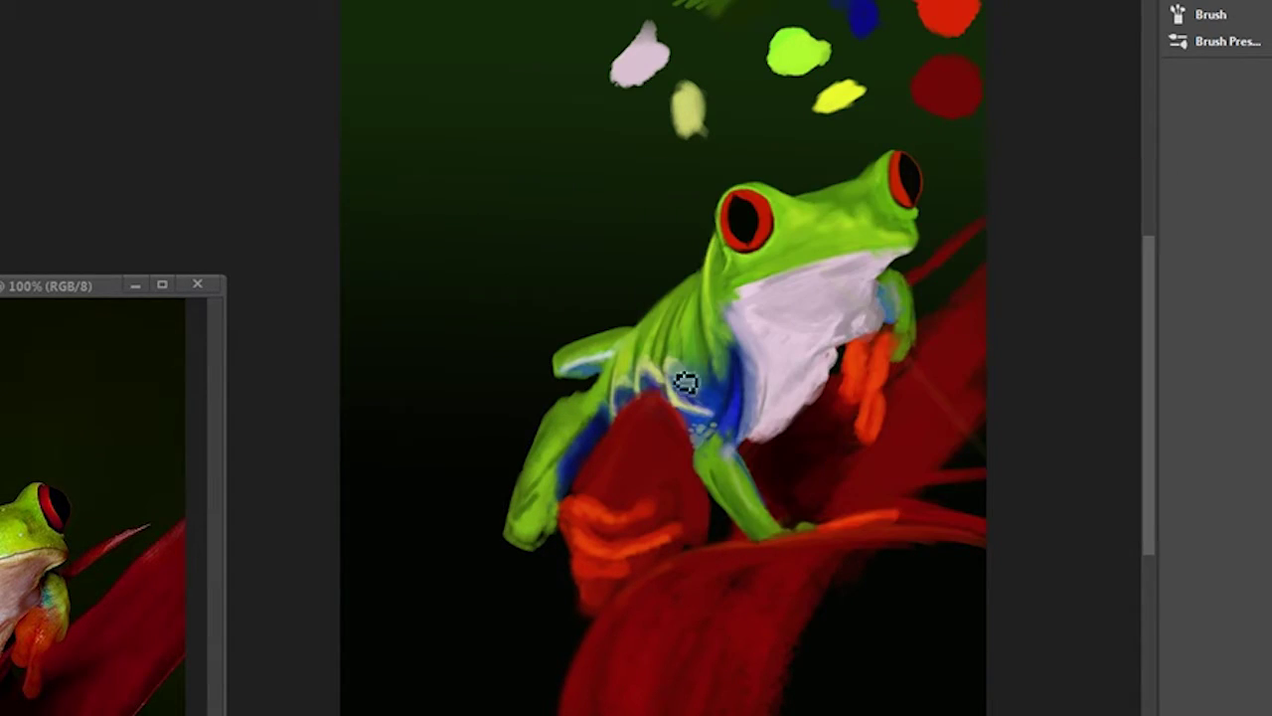
Lighten the pink swatch, highlight the blue belly, and save the painting.
drag(596, 49, 639, 34)
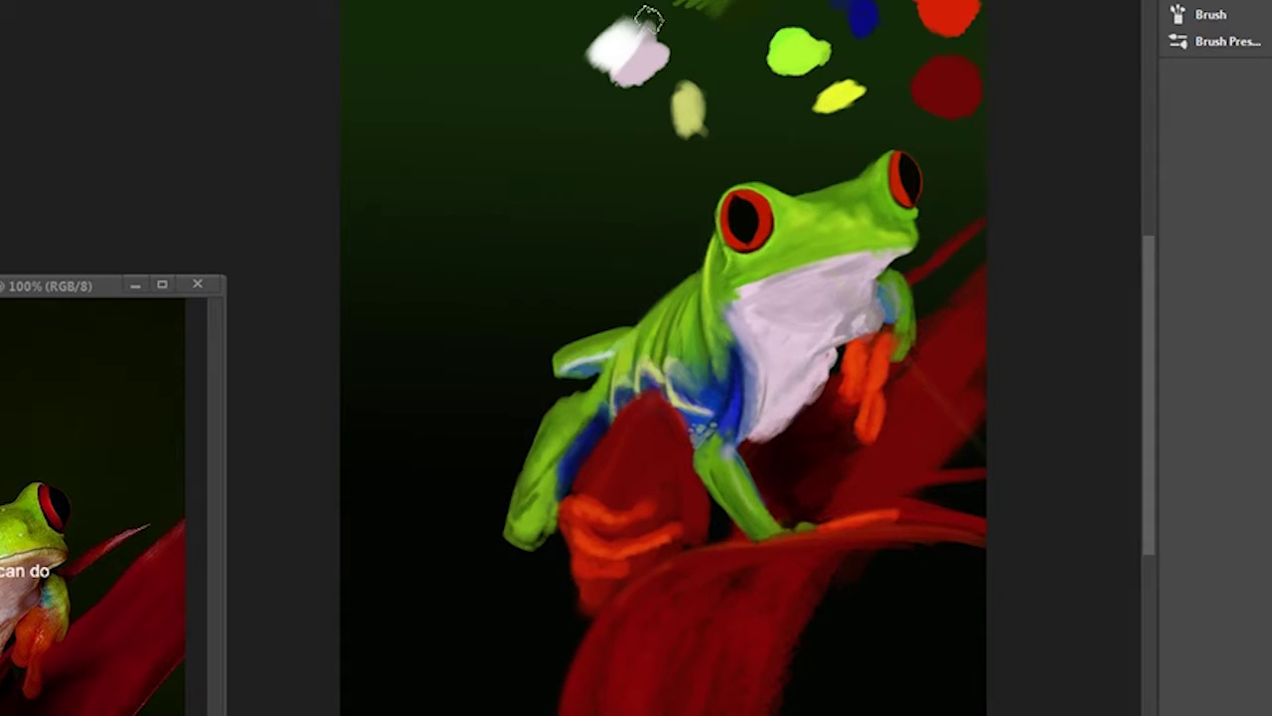
mouse_move(662, 404)
mouse_down()
mouse_move(708, 430)
mouse_move(686, 426)
mouse_move(694, 392)
mouse_up()
key(ctrl+s)
key(Return)
Extend red paint below the orange foot and sample the frog's blue side.
drag(588, 594, 577, 549)
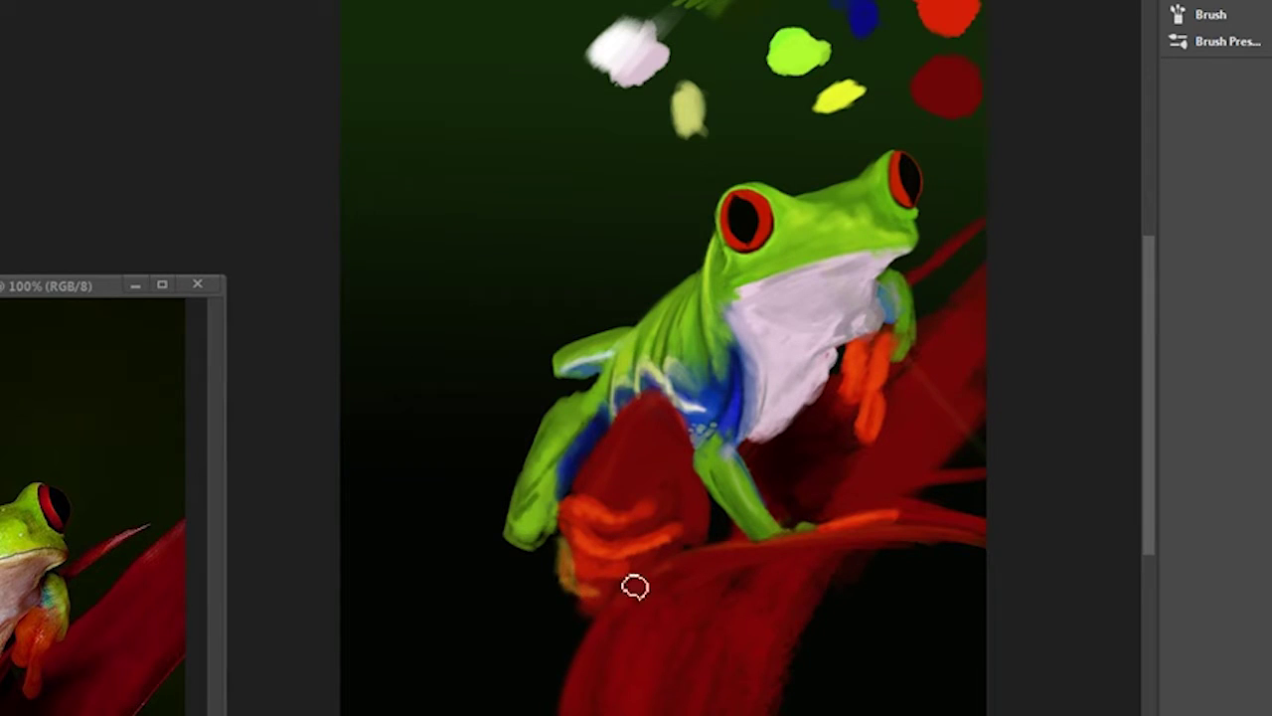
alt+click(566, 468)
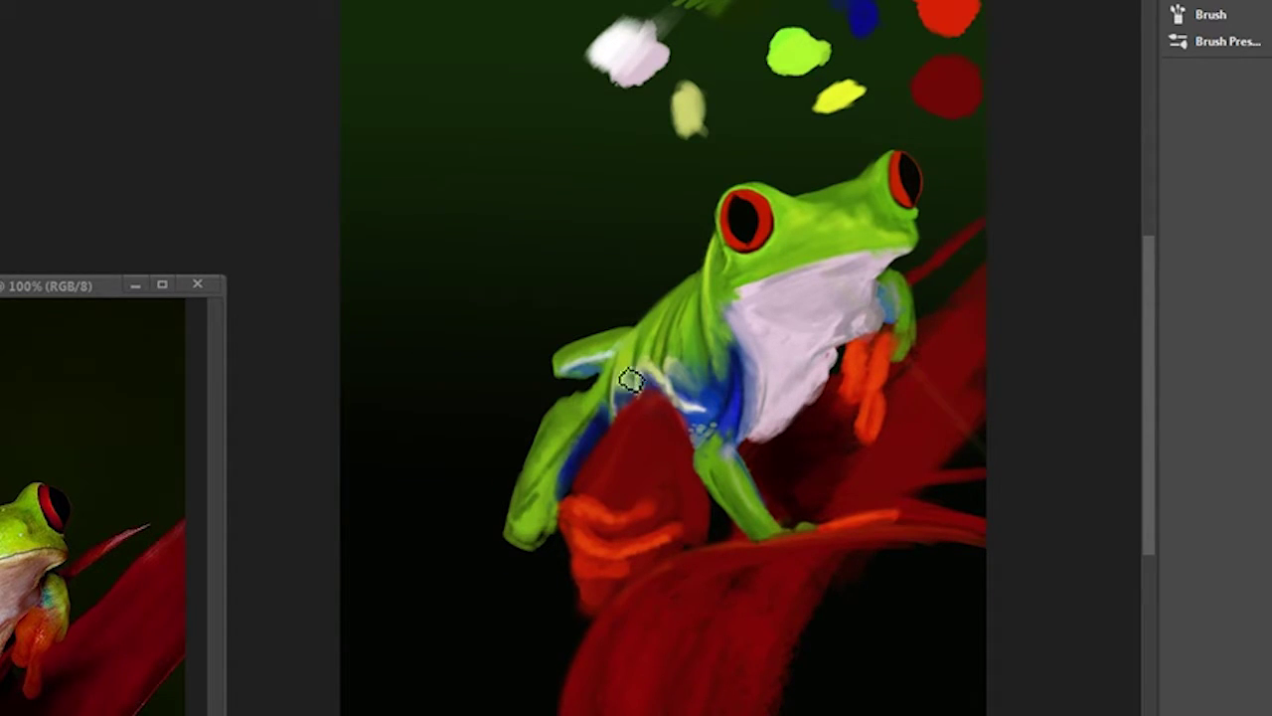
drag(858, 436, 770, 483)
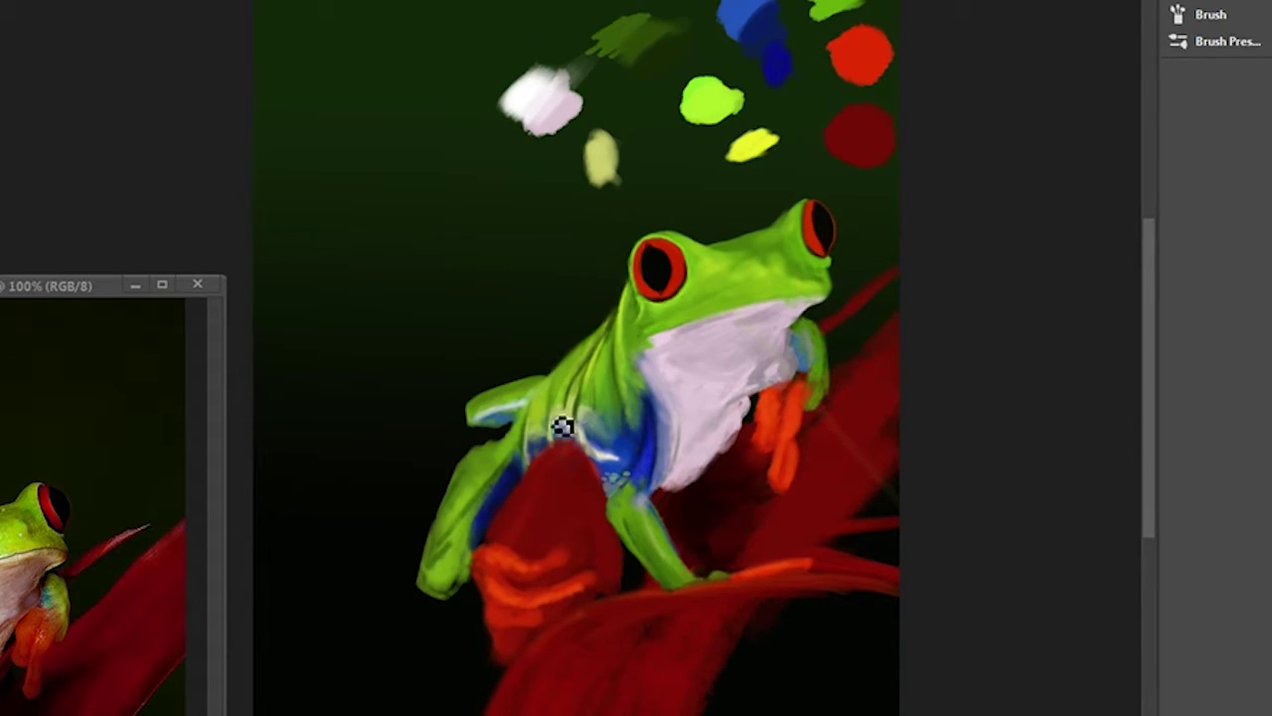
click(467, 454)
key(Return)
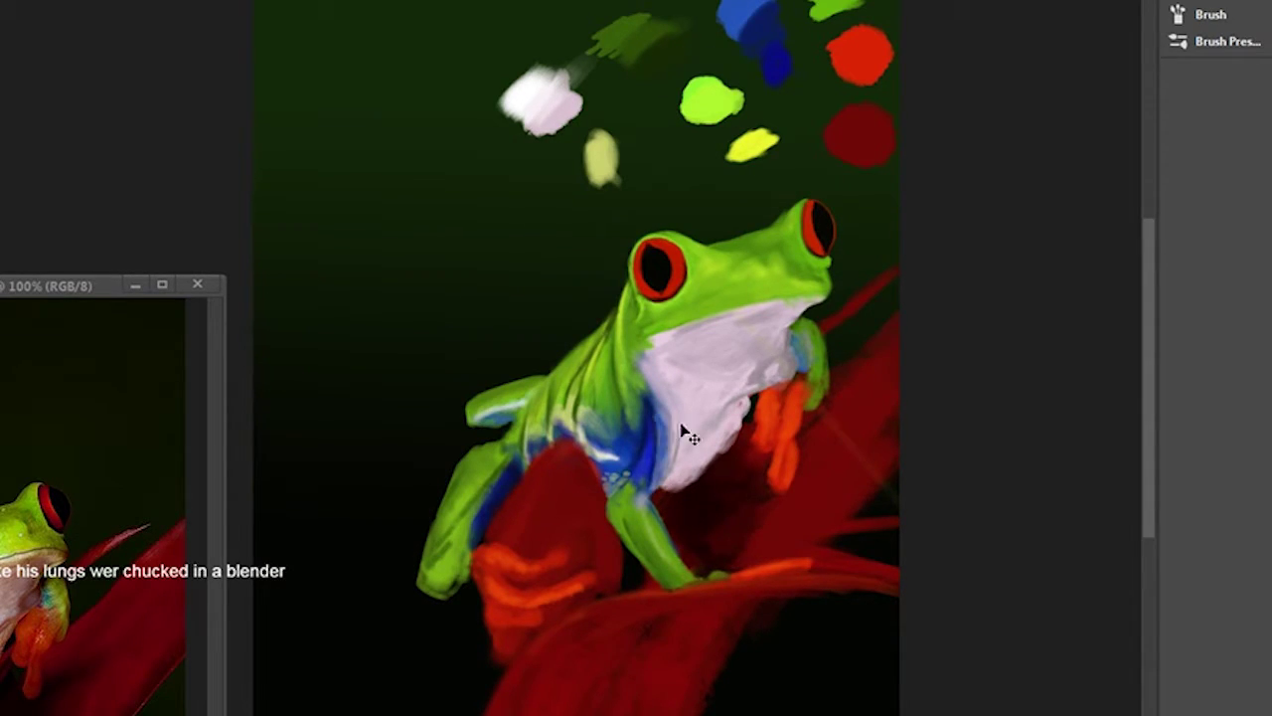
Paint blue over the white side streak, add a darker dab, and merge the layer down.
click(1091, 219)
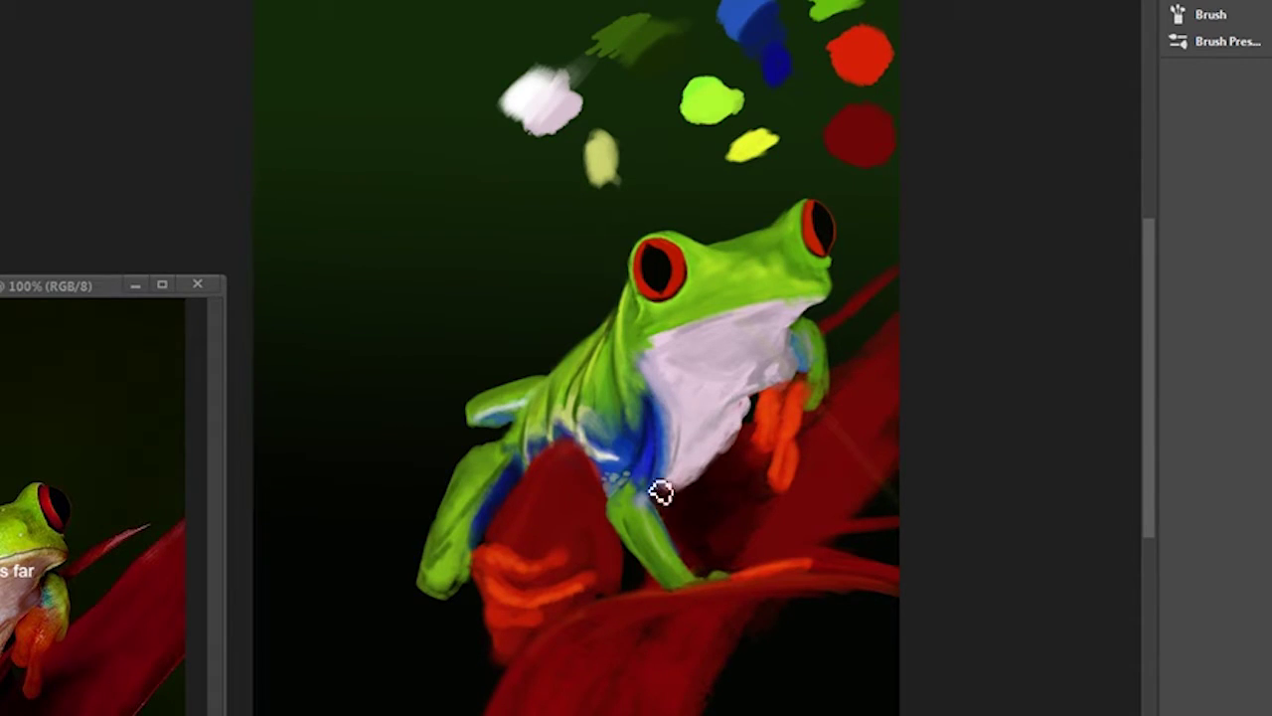
drag(604, 446, 611, 443)
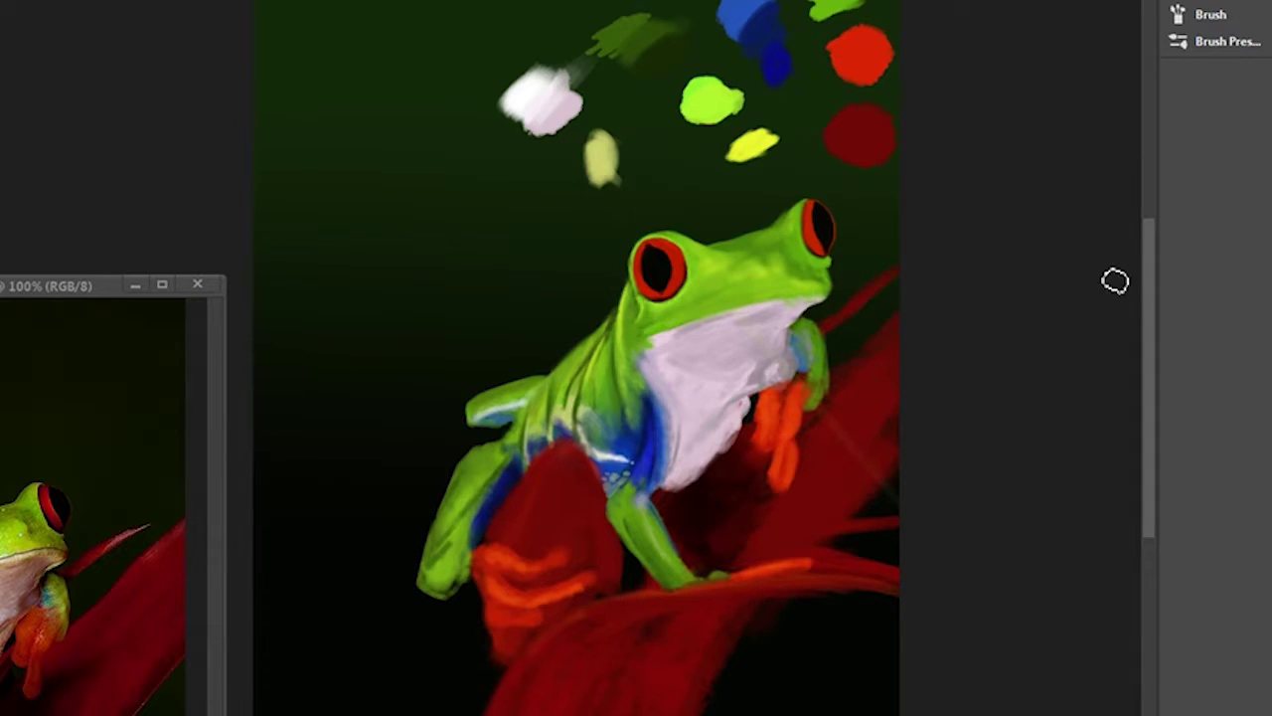
drag(586, 434, 597, 462)
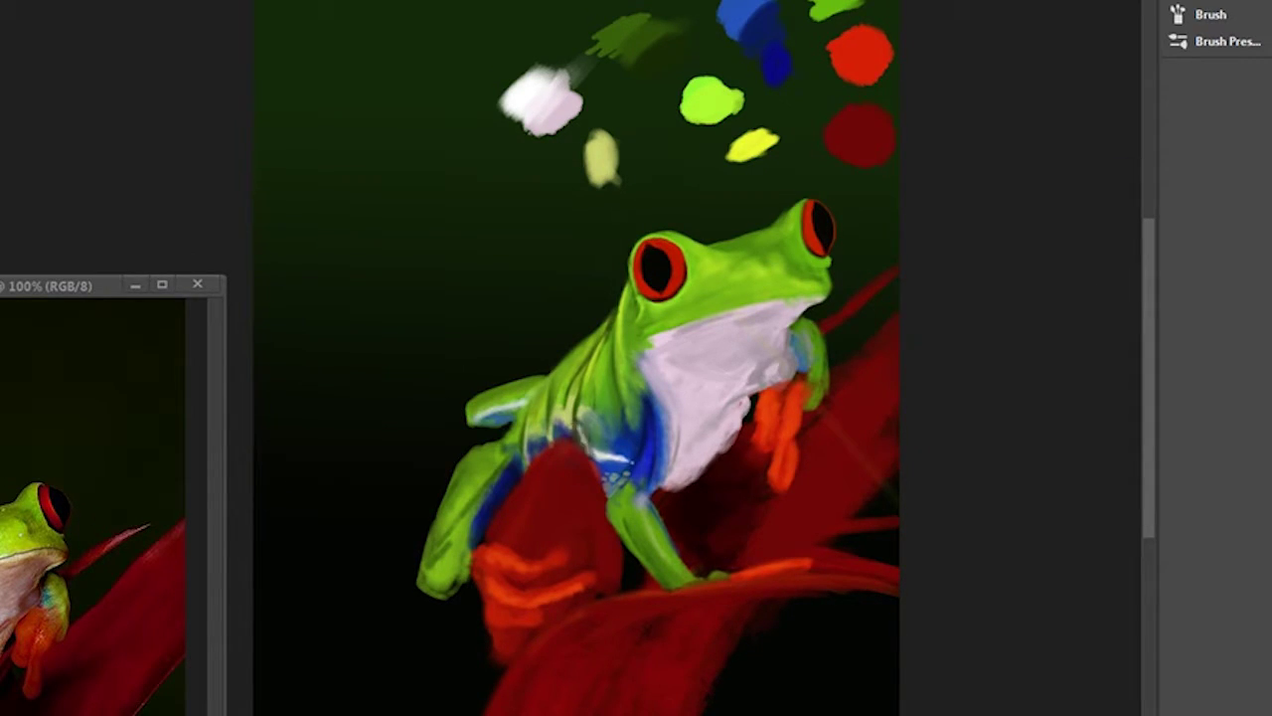
right_click(1267, 397)
click(1193, 404)
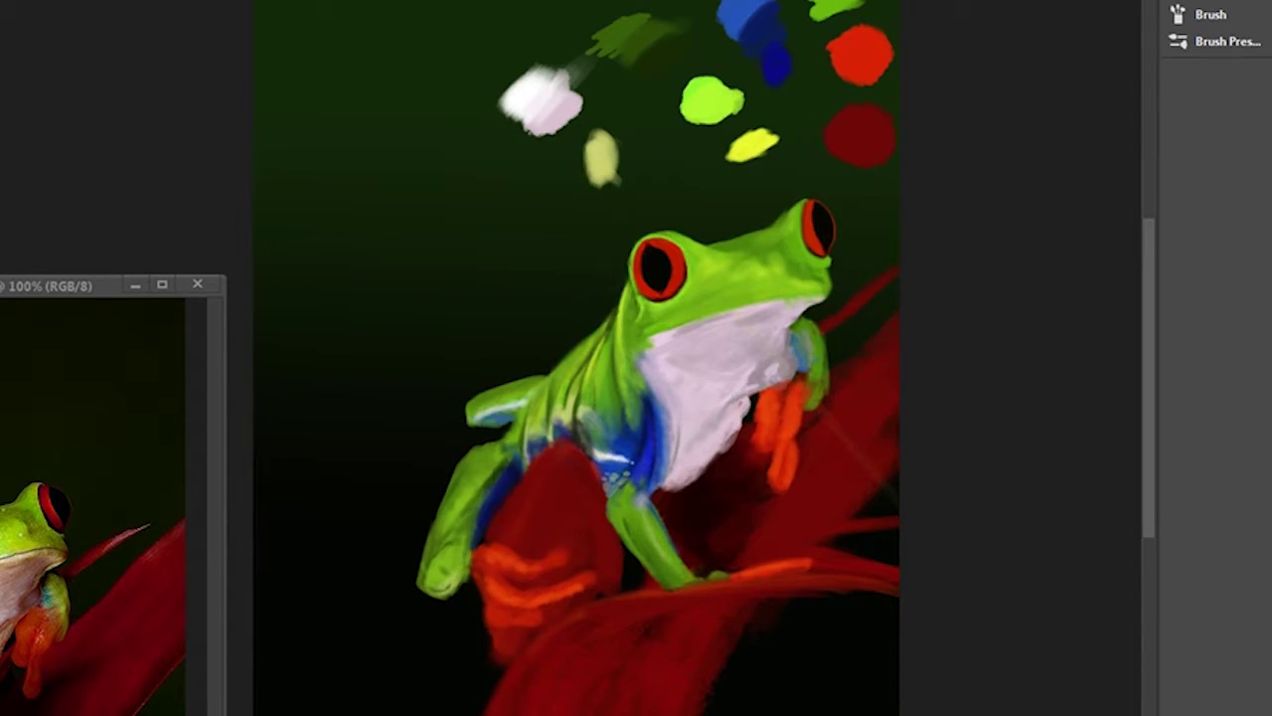
scroll(543, 464, right, 2)
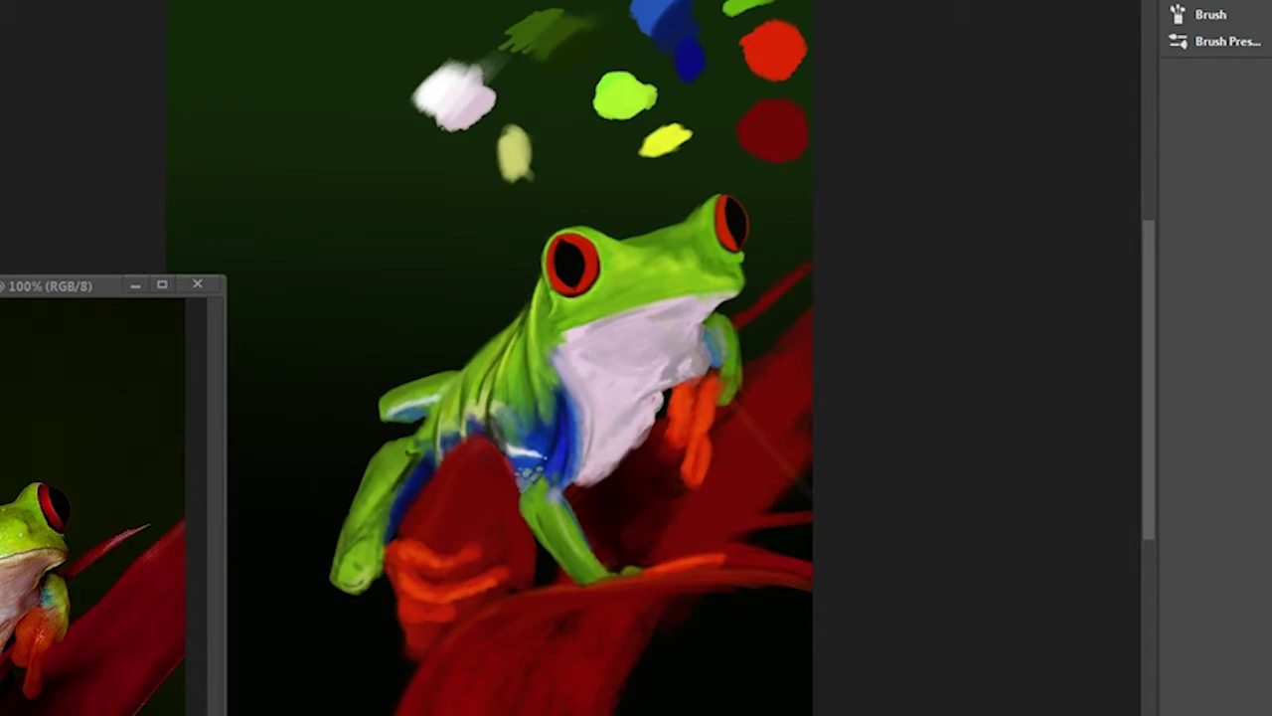
Sample the swatch blue, extend it along the belly's left edge, and zoom out.
alt+click(517, 388)
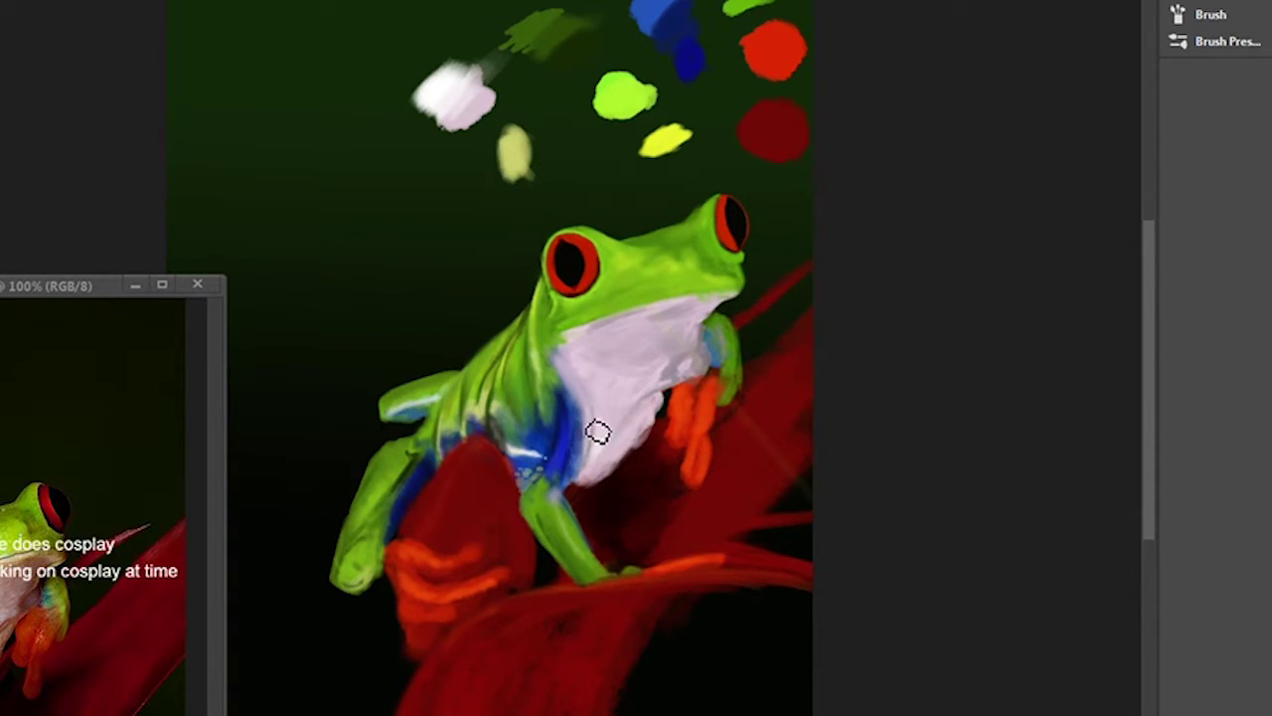
alt+click(653, 52)
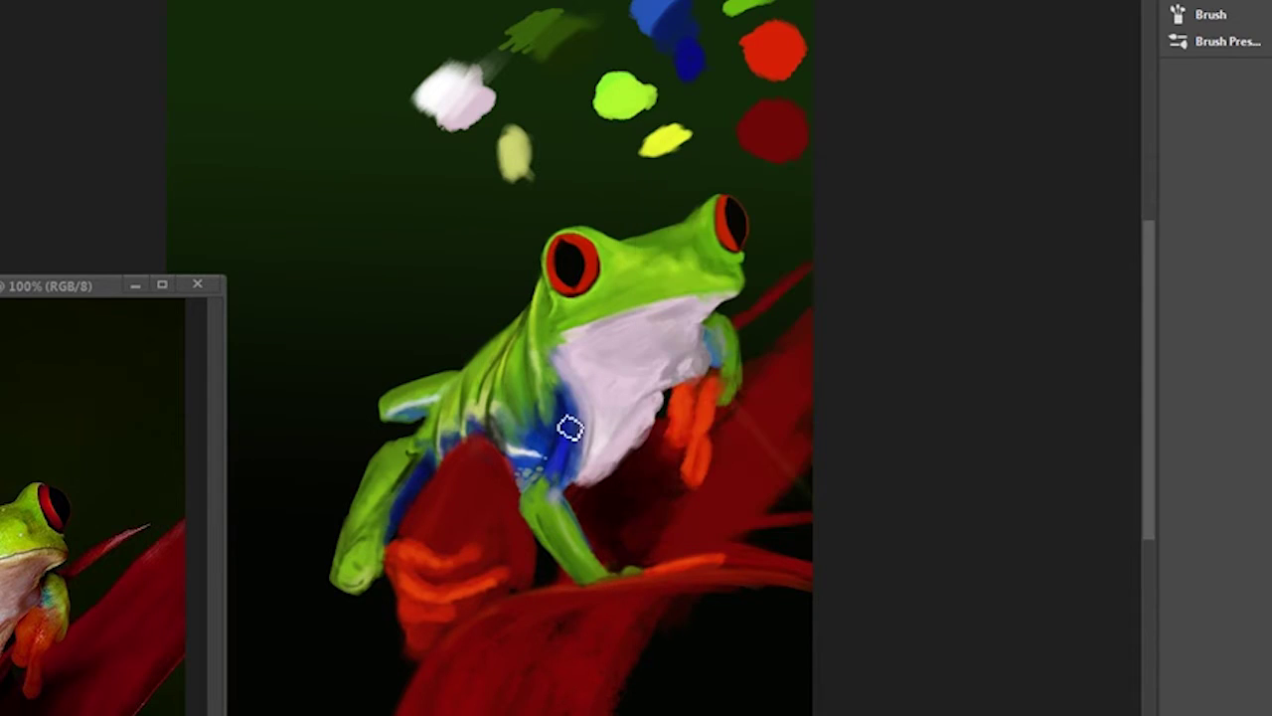
drag(568, 404, 574, 454)
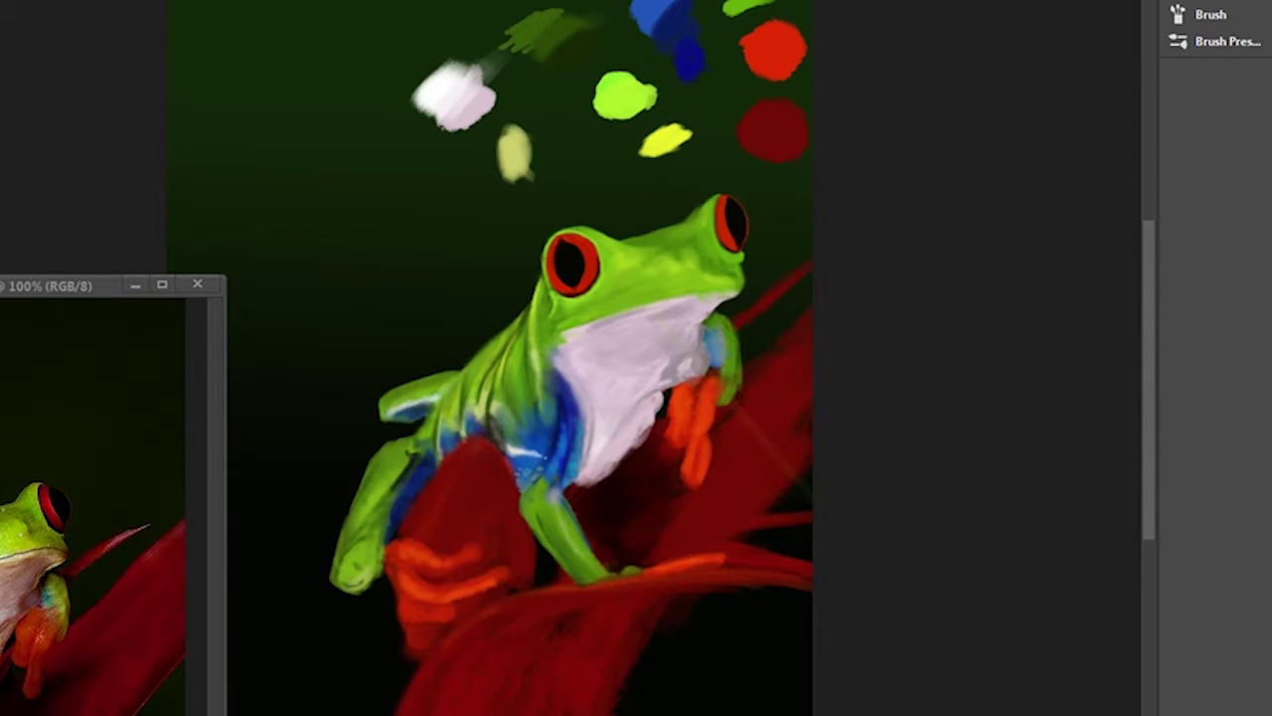
scroll(745, 625, down, 3)
key(ctrl+minus)
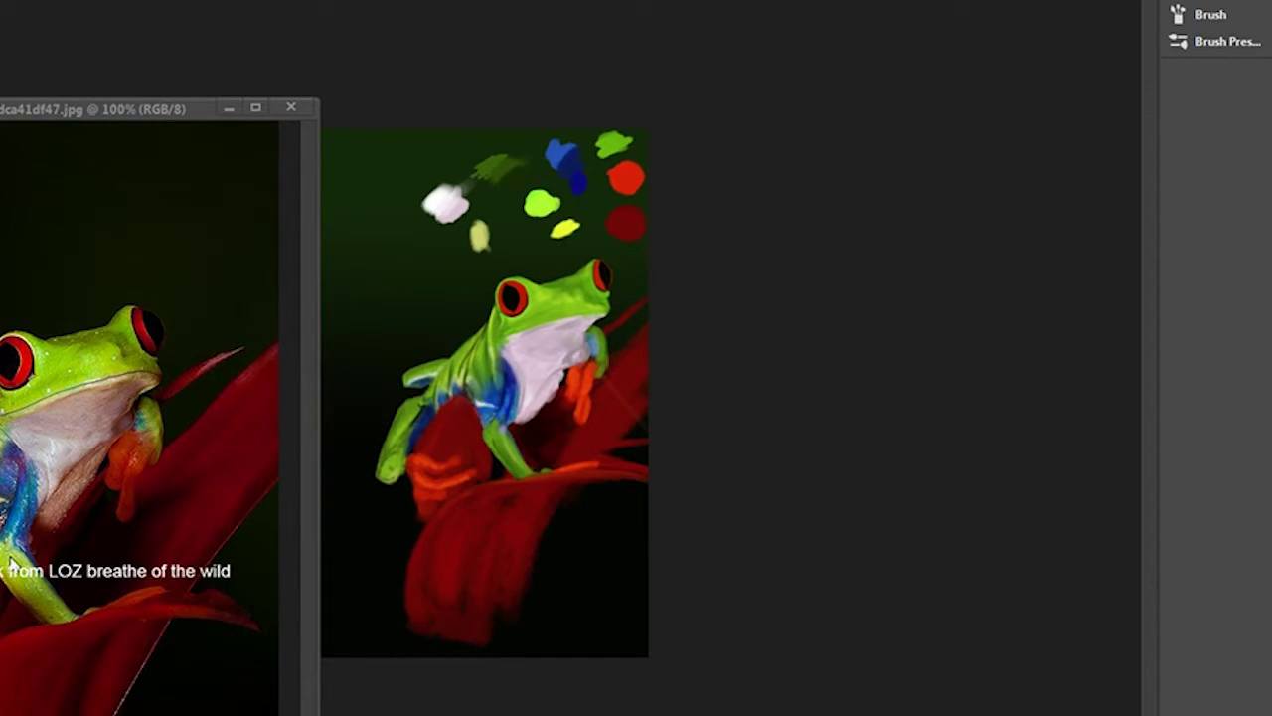
Enable Scattering and Color Dynamics in the brush settings.
right_click(521, 341)
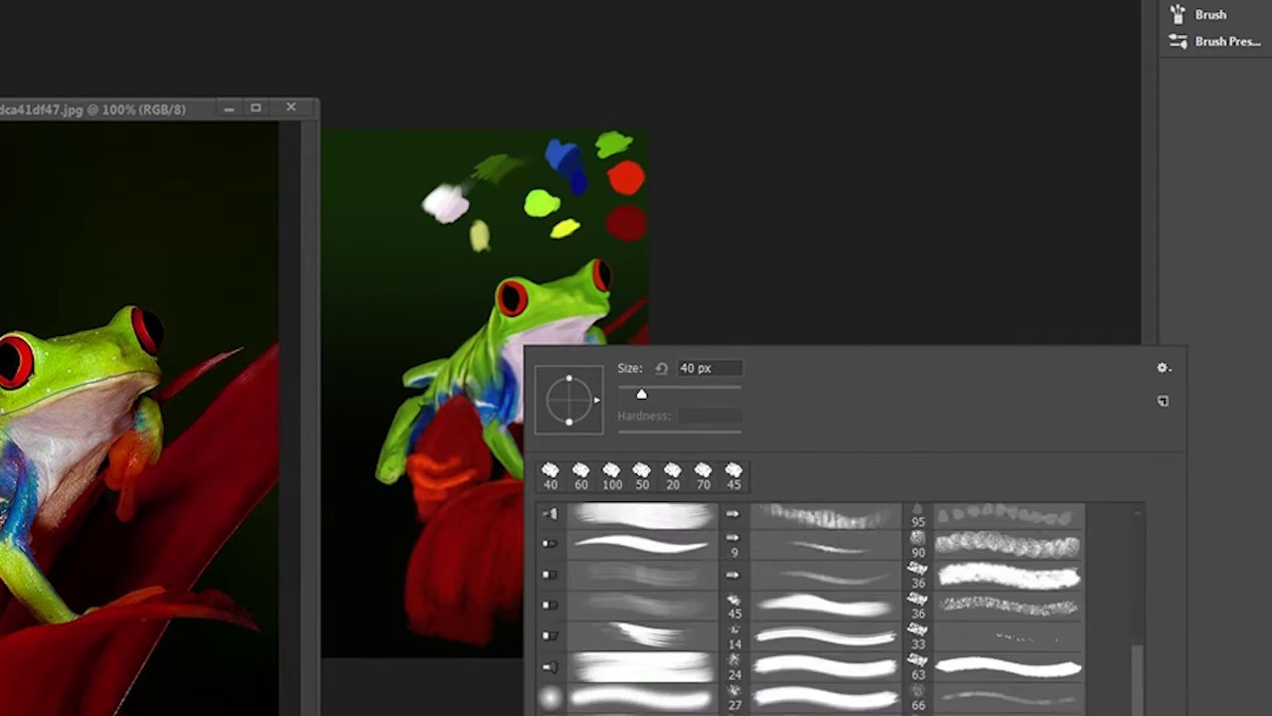
click(1161, 364)
click(816, 89)
click(828, 169)
click(825, 66)
key(F5)
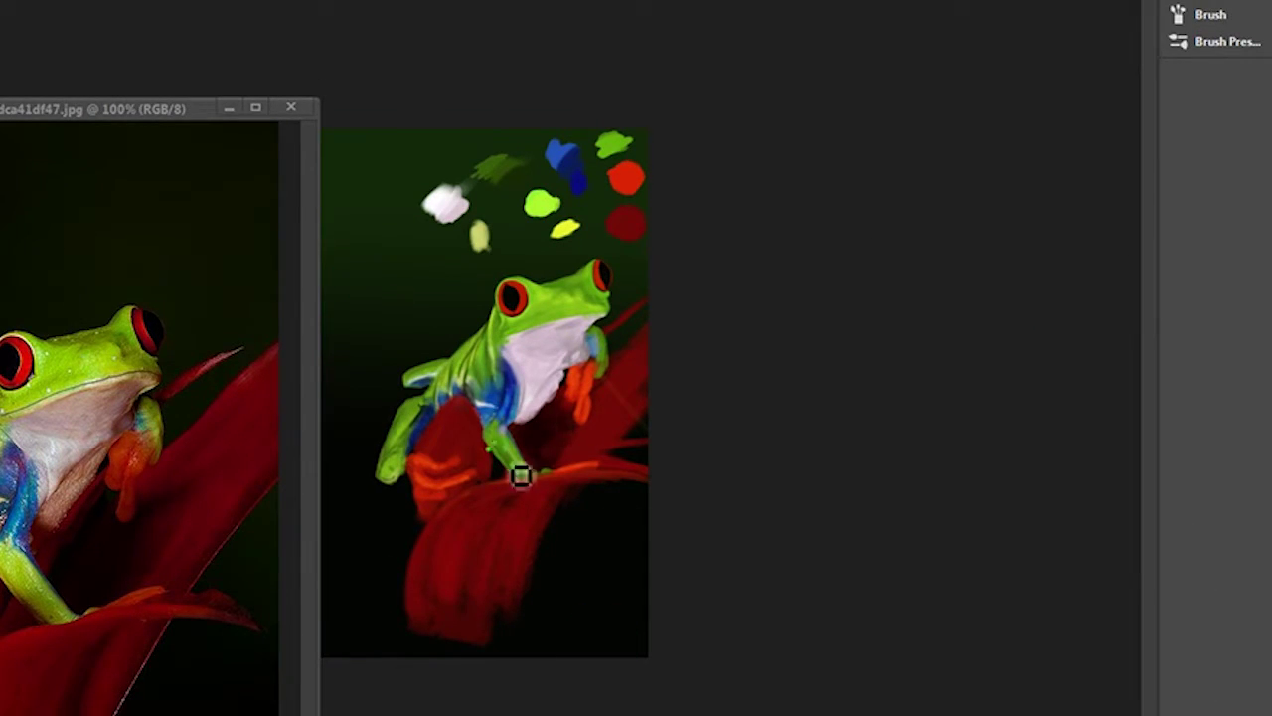
Shift the frog's front leg up and to the right with a transform.
key(ctrl+plus)
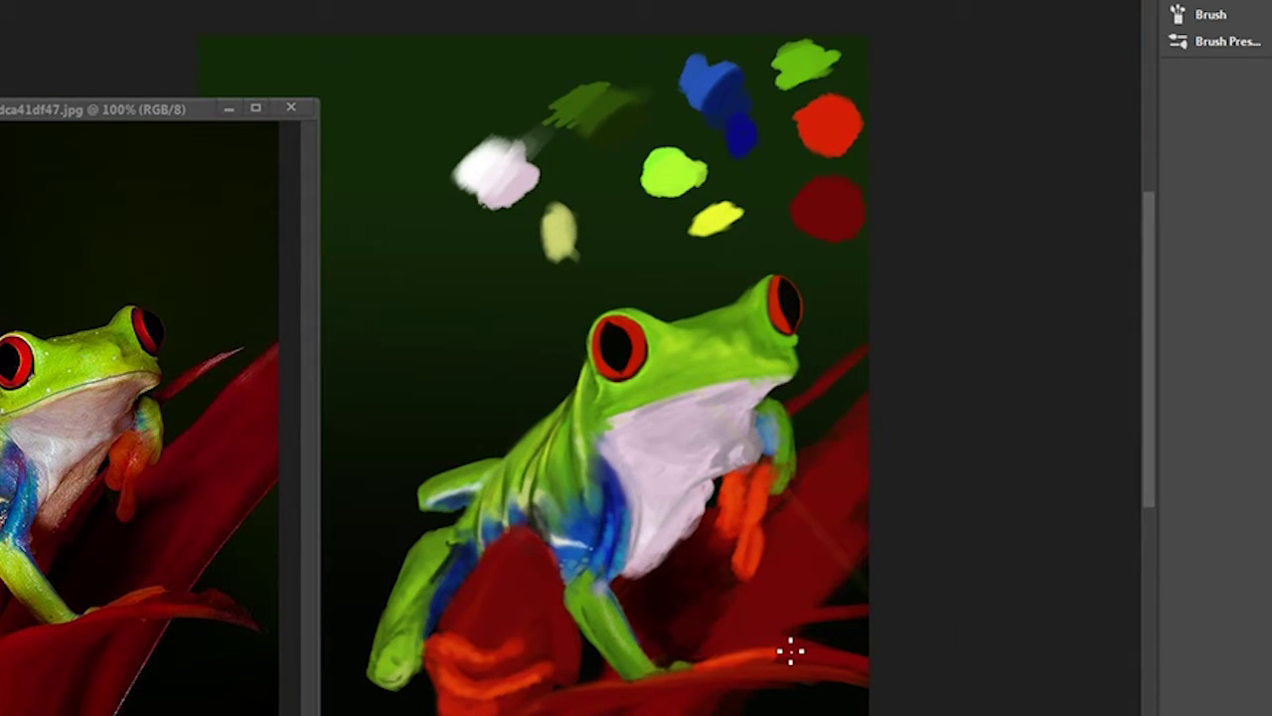
drag(747, 652, 843, 548)
drag(619, 341, 635, 331)
key(Return)
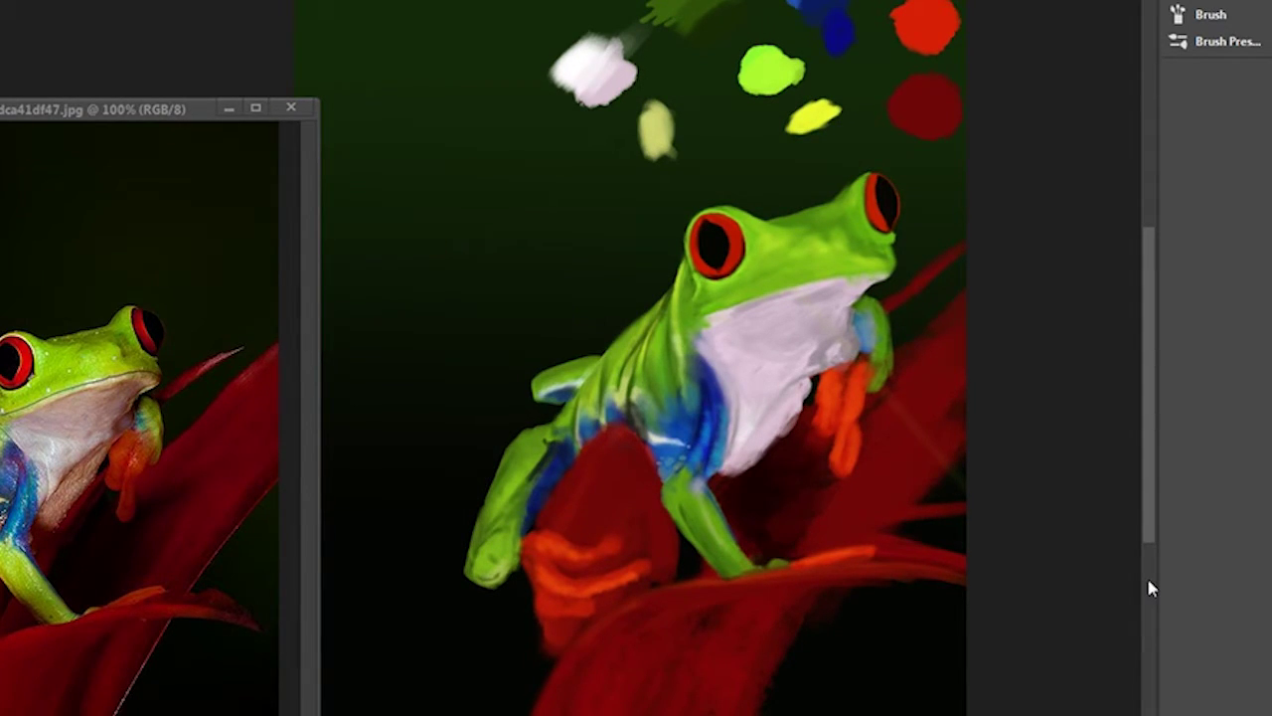
Paint light highlights on the belly, right arm and green side, covering the blue patch.
right_click(855, 343)
key(F5)
key(F5)
mouse_move(736, 342)
mouse_down()
mouse_move(725, 411)
mouse_move(725, 343)
mouse_up()
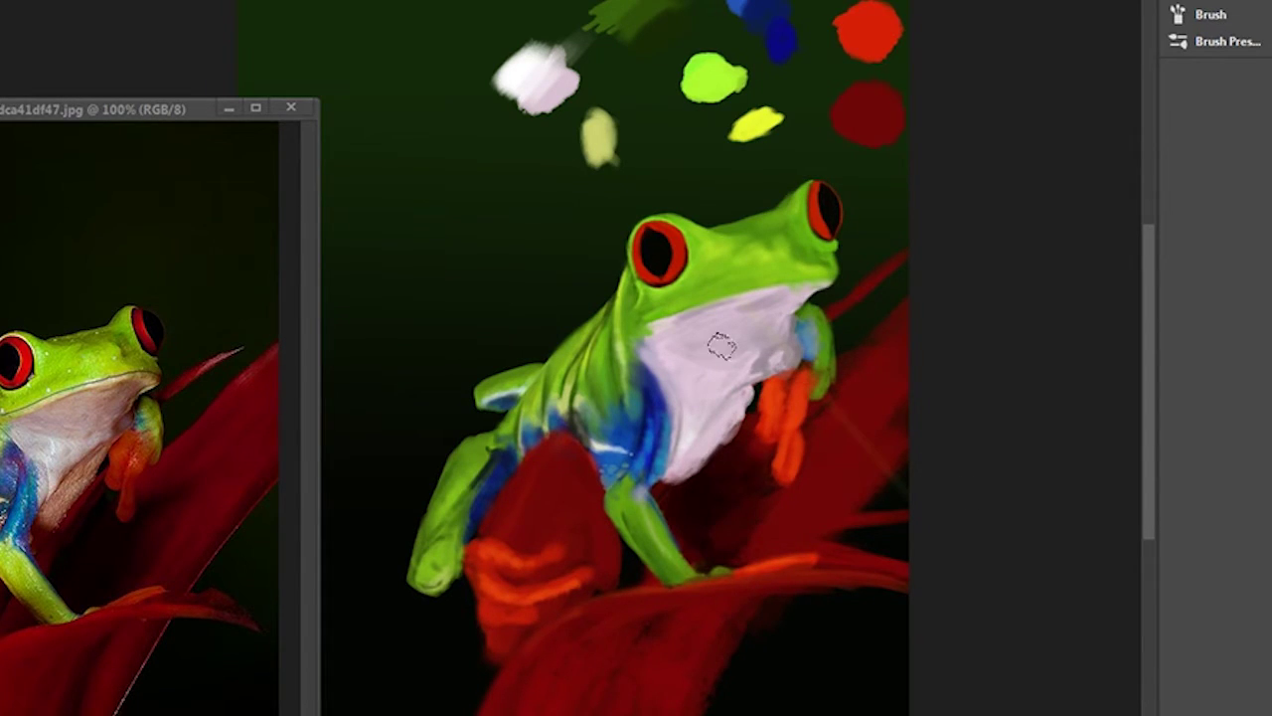
drag(823, 303, 823, 368)
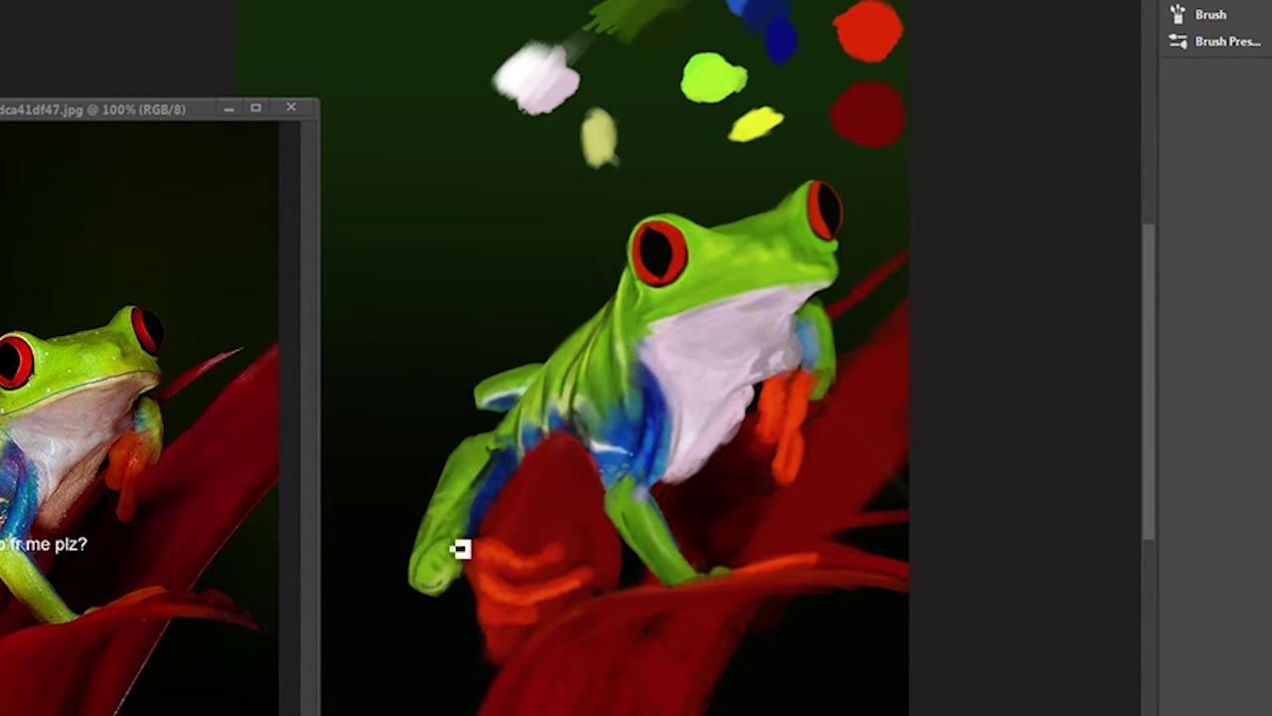
drag(478, 524, 492, 553)
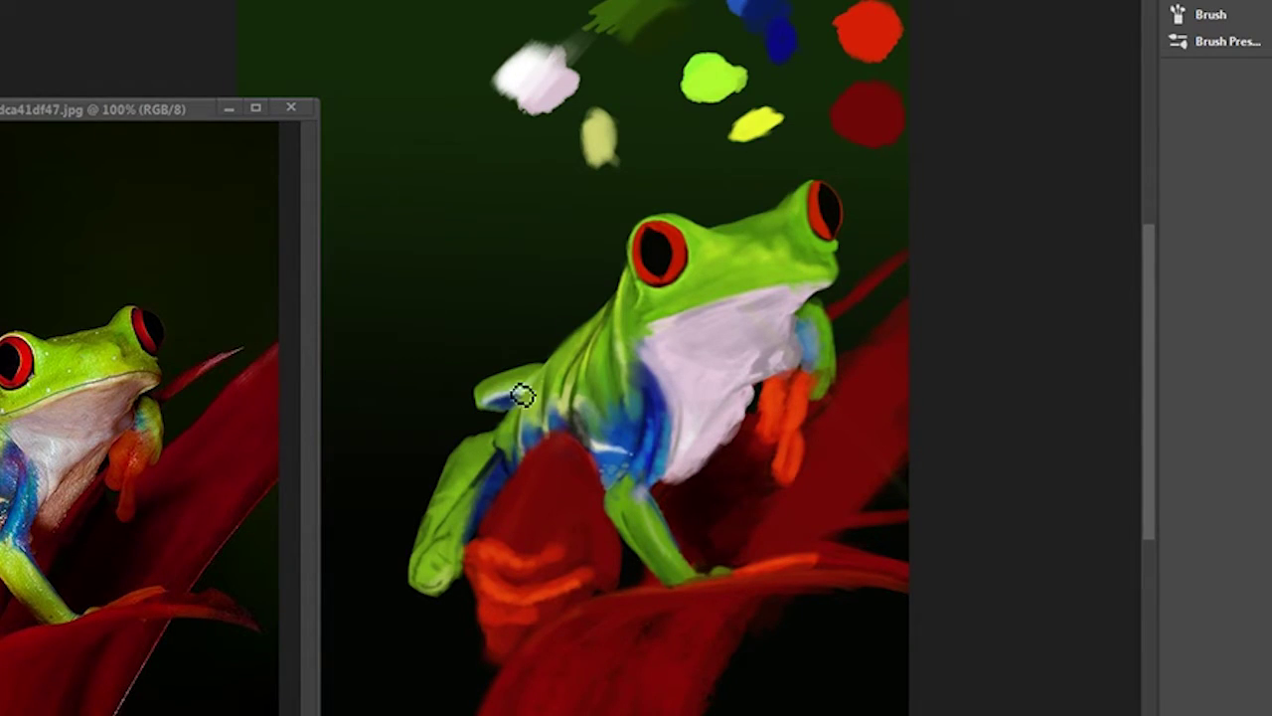
mouse_move(593, 348)
mouse_down()
mouse_move(595, 397)
mouse_move(550, 397)
mouse_up()
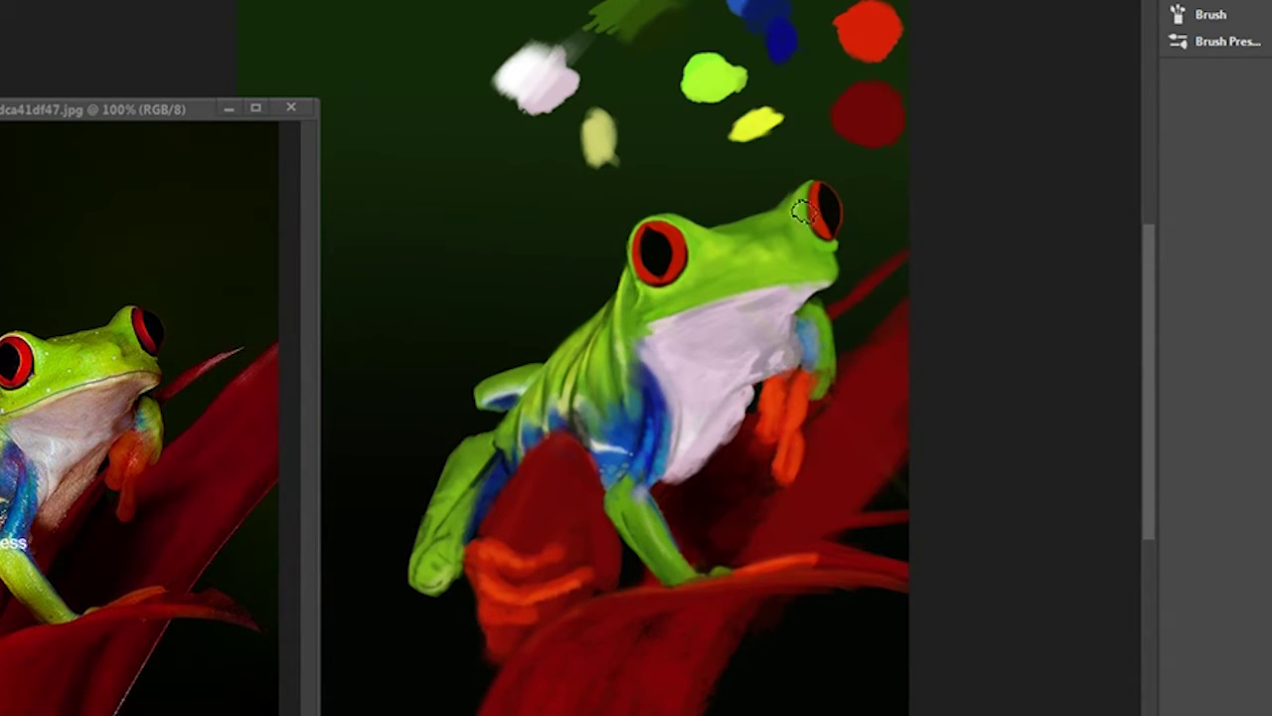
Choose a darker green paint colour.
drag(935, 398, 950, 415)
click(857, 344)
click(858, 298)
key(Return)
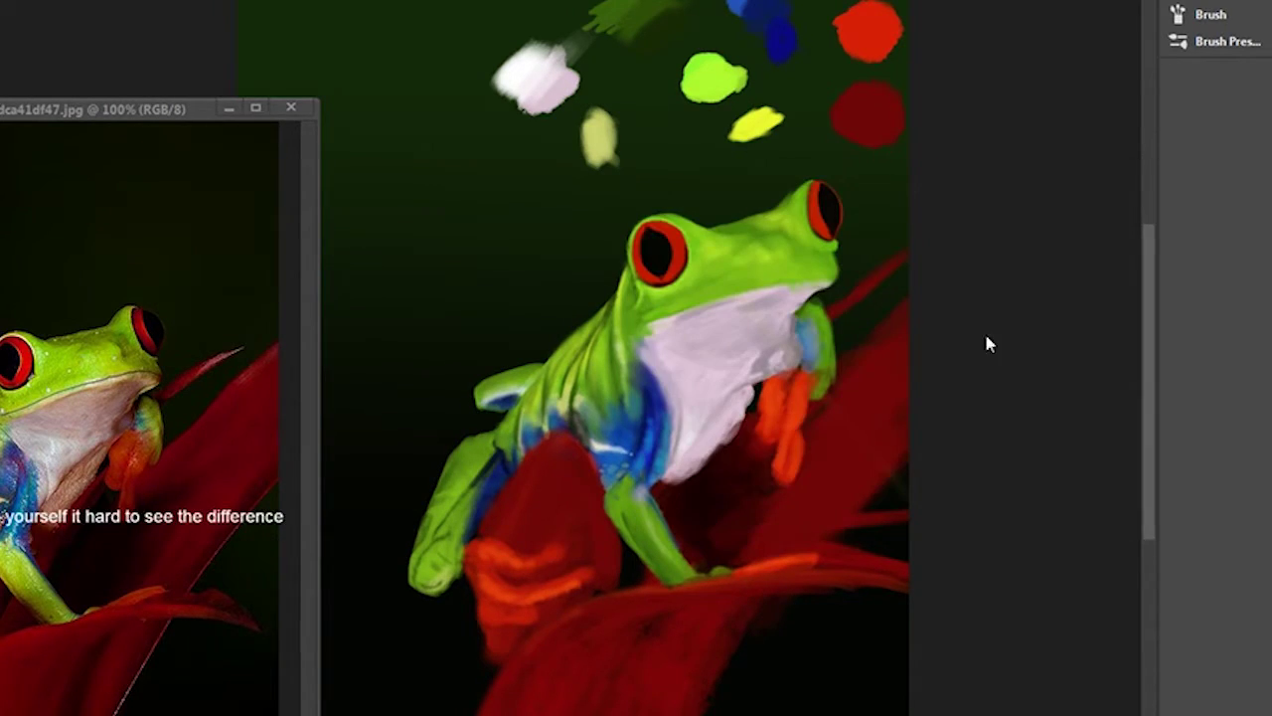
Shade the head between the eyes dark green and soften the white chest's top edge.
drag(785, 238, 740, 207)
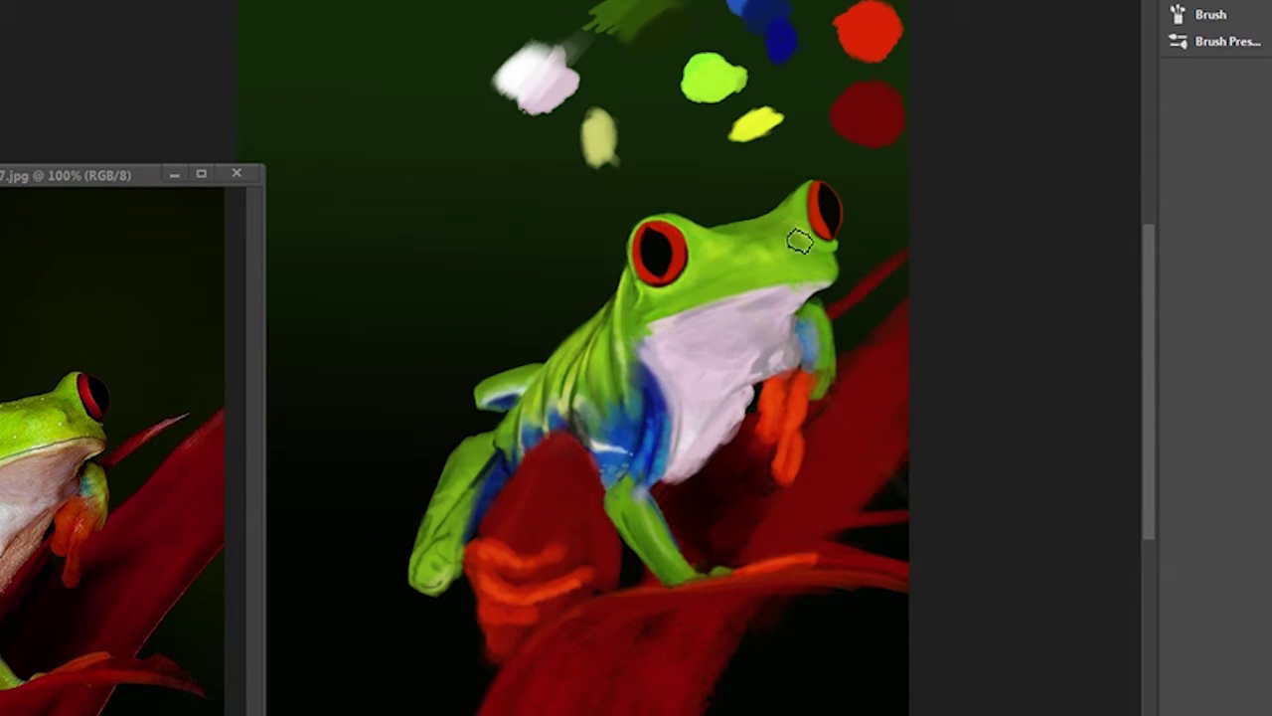
scroll(831, 231, down, 1)
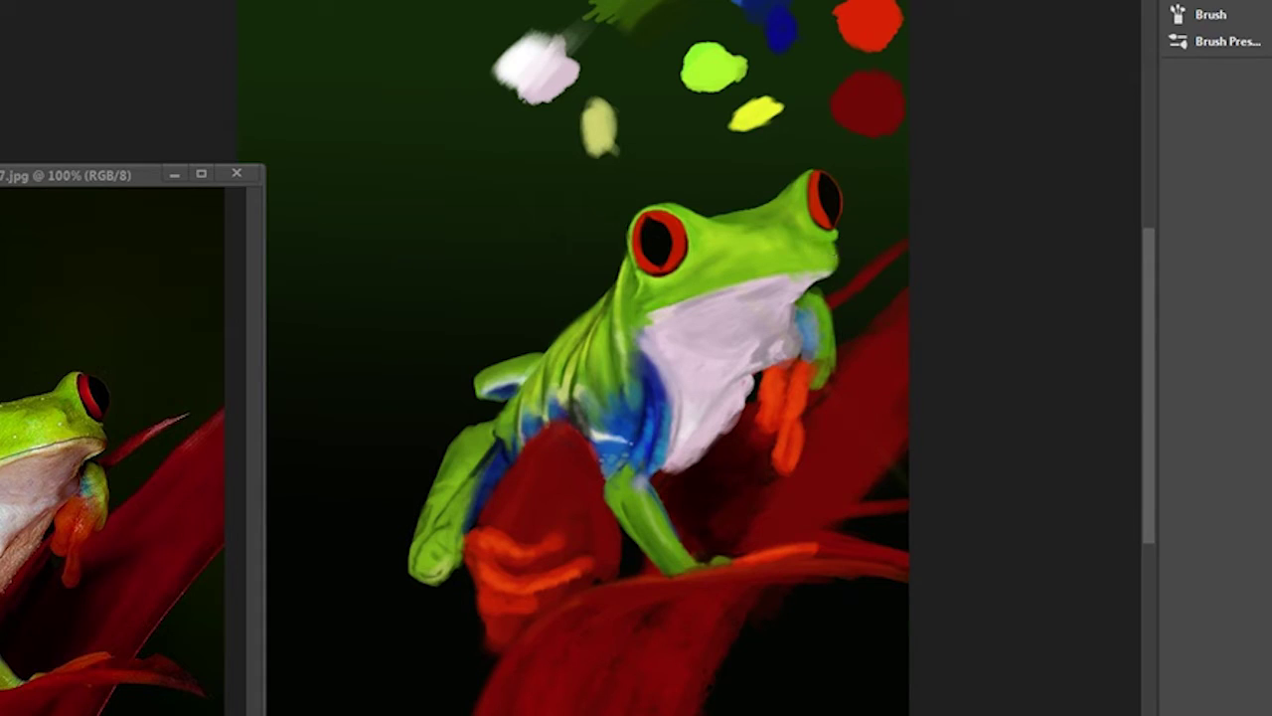
mouse_move(698, 320)
mouse_down()
mouse_move(726, 298)
mouse_move(825, 286)
mouse_up()
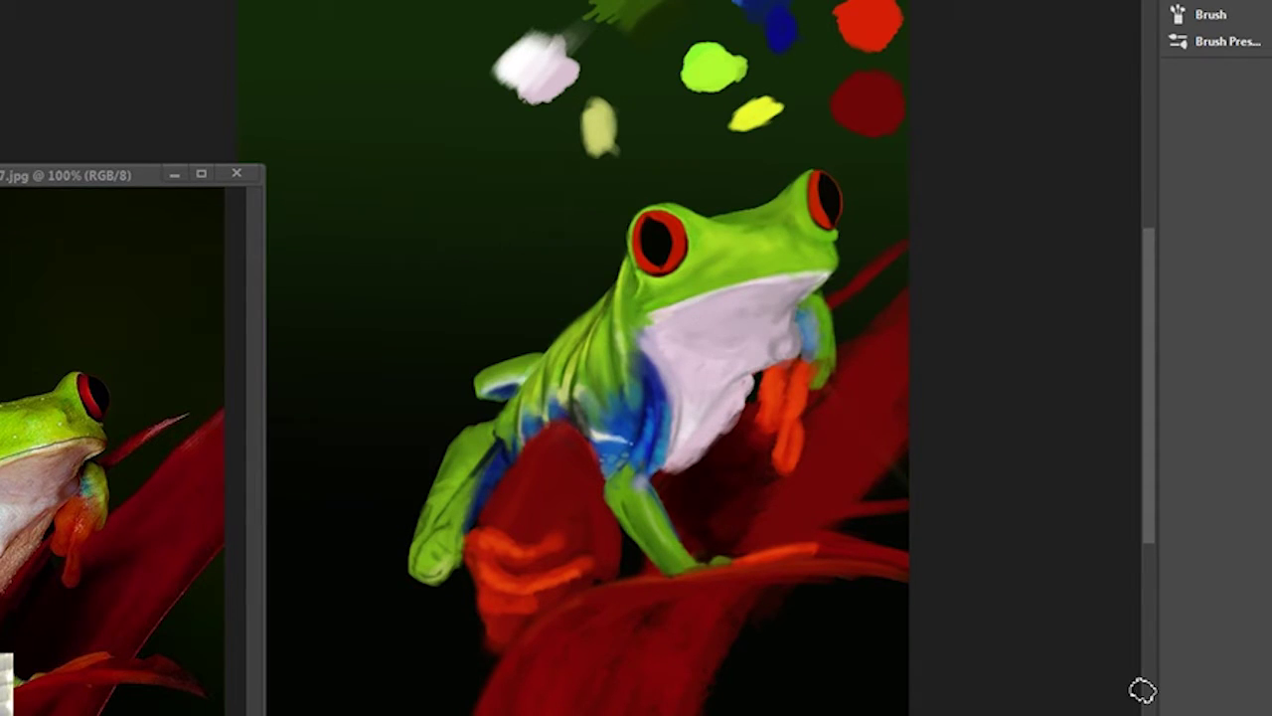
Sample the head's green and test a pink stroke beside the colour swatches.
alt+click(725, 251)
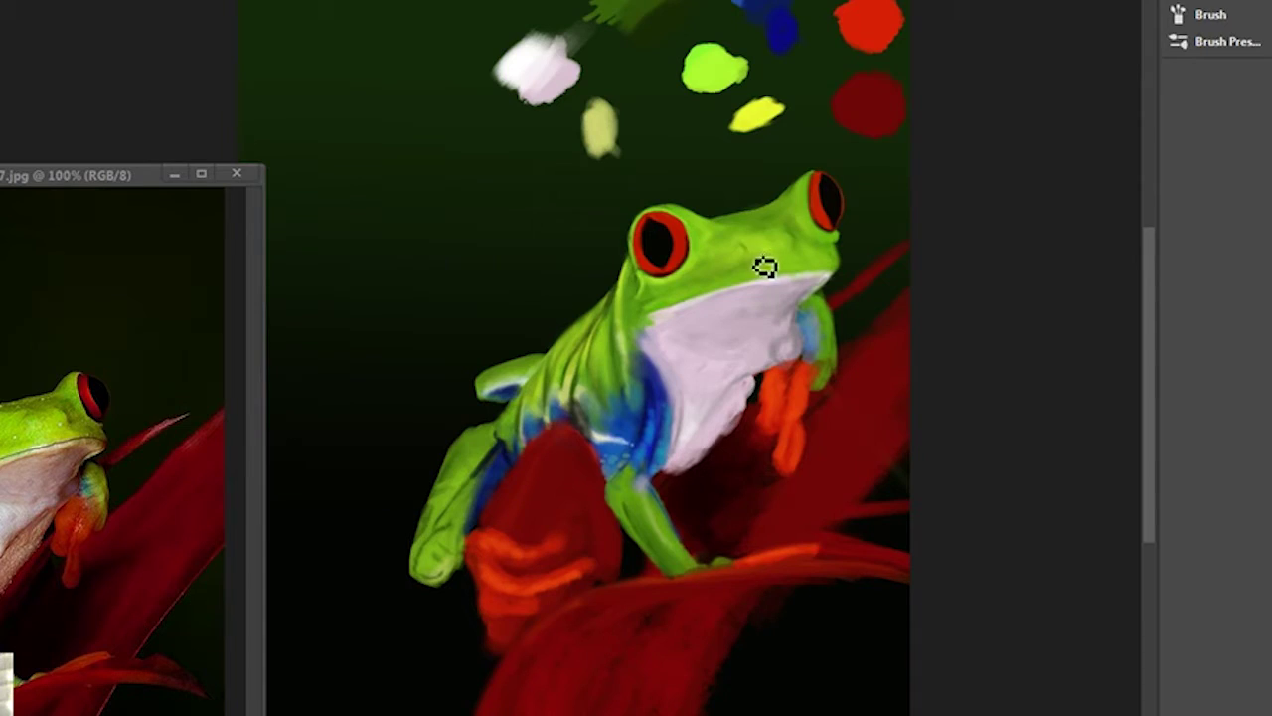
alt+click(785, 229)
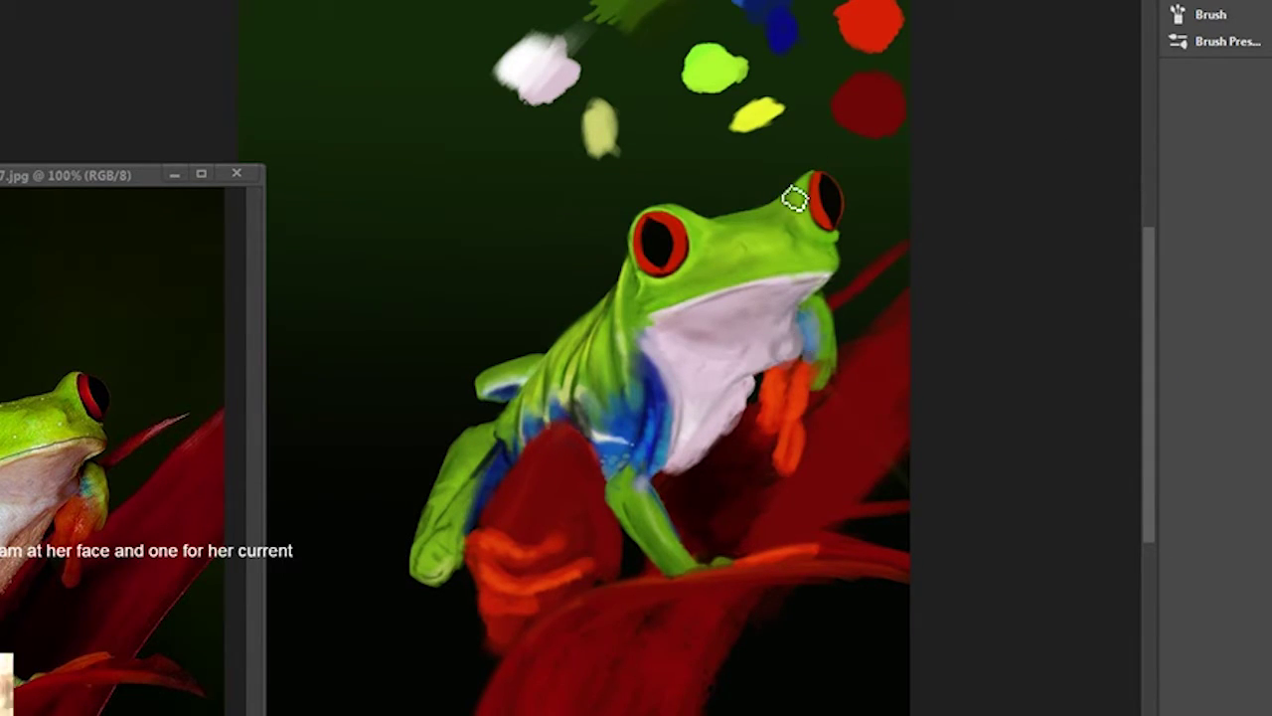
mouse_move(593, 77)
mouse_down()
mouse_move(559, 101)
mouse_move(496, 26)
mouse_move(533, 69)
mouse_up()
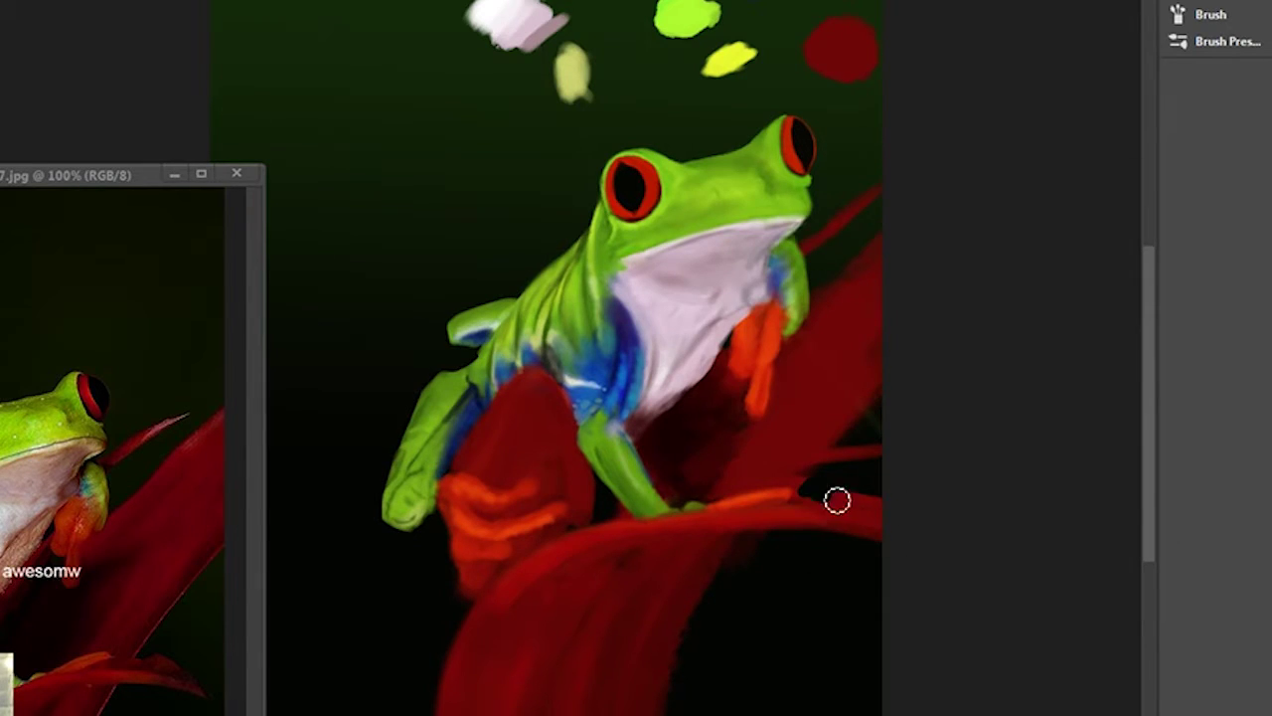
Repaint the lower leaf with red strokes, darkening the red along it.
click(1094, 216)
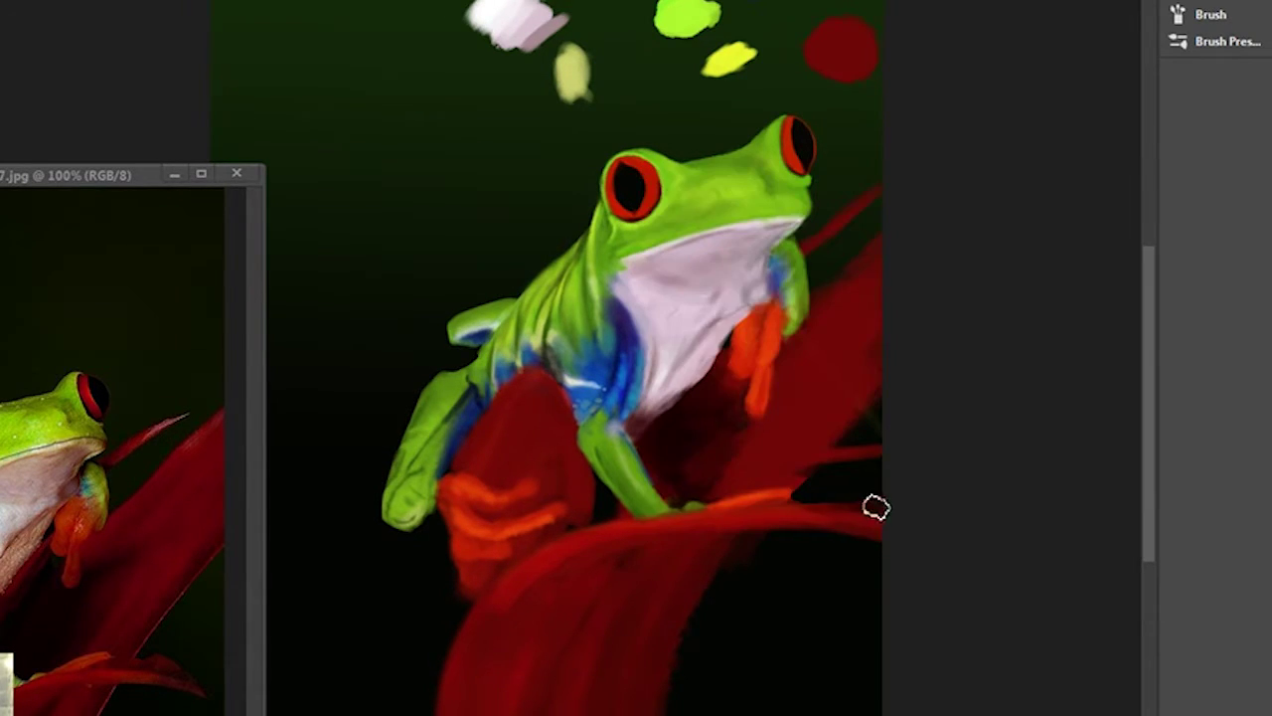
drag(731, 525, 587, 646)
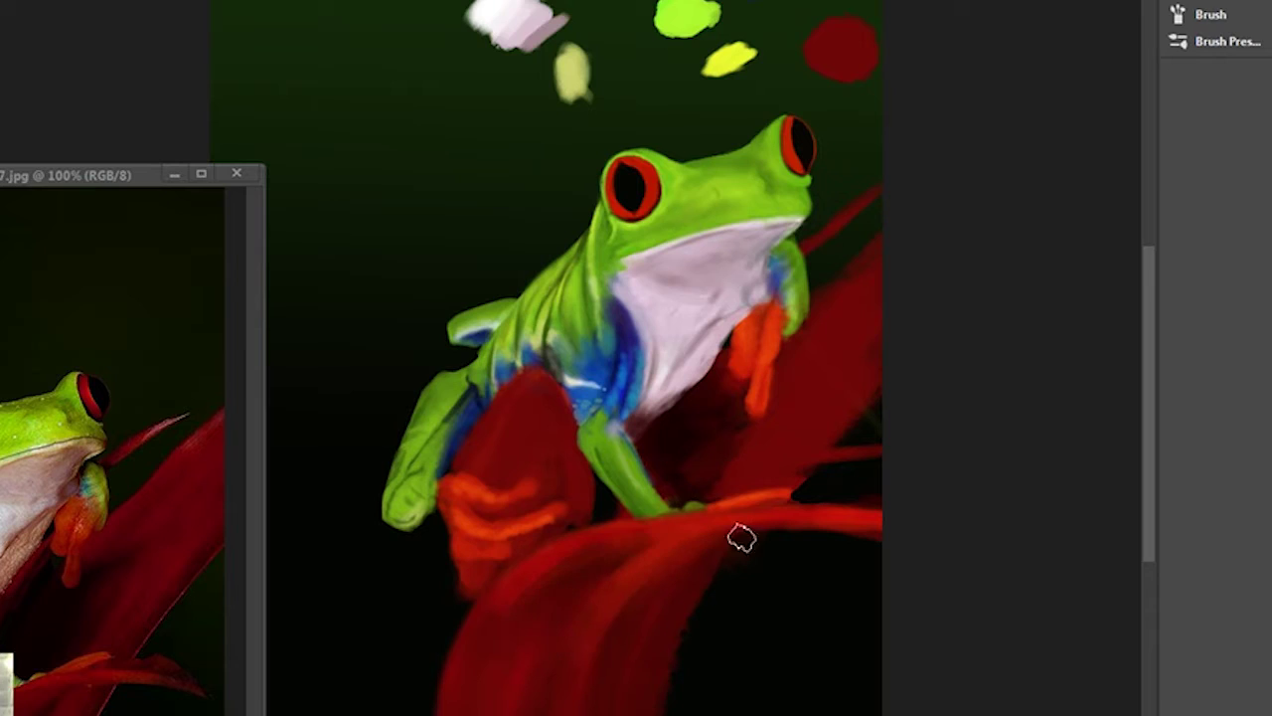
drag(677, 568, 614, 603)
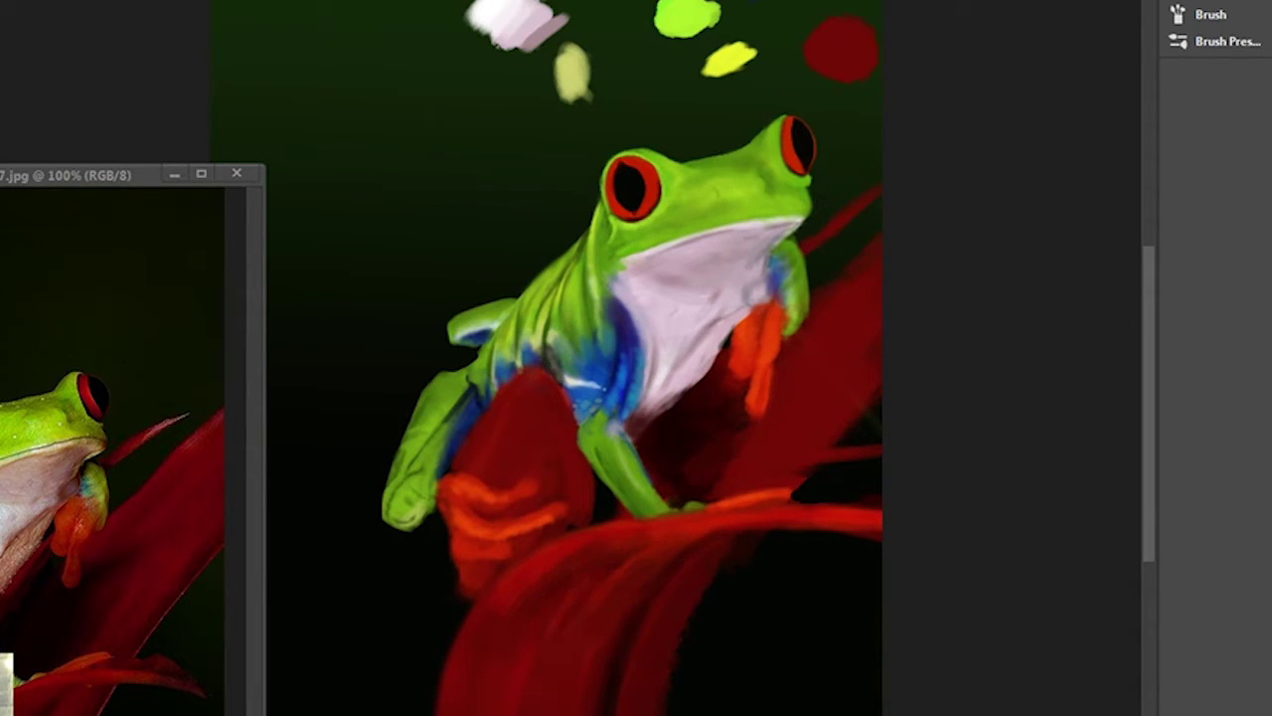
Blend the frog's pale pink chest shading with a soft light stroke.
click(871, 502)
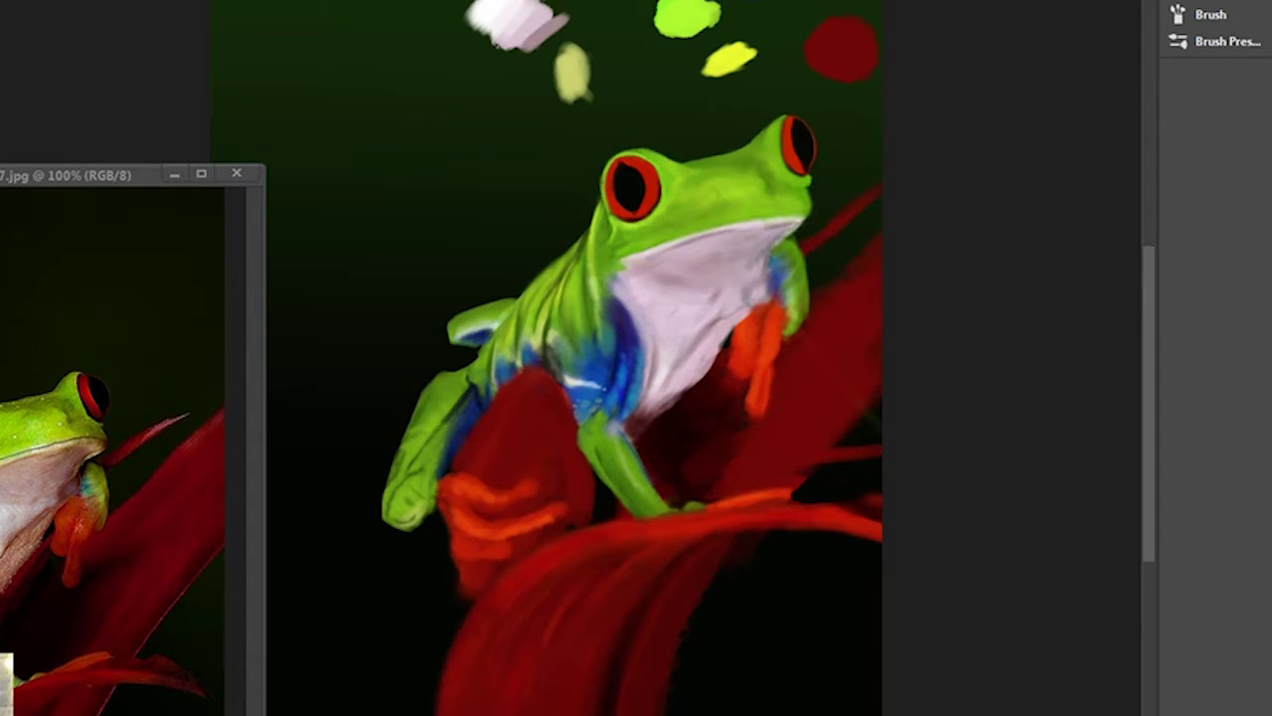
drag(677, 444, 662, 463)
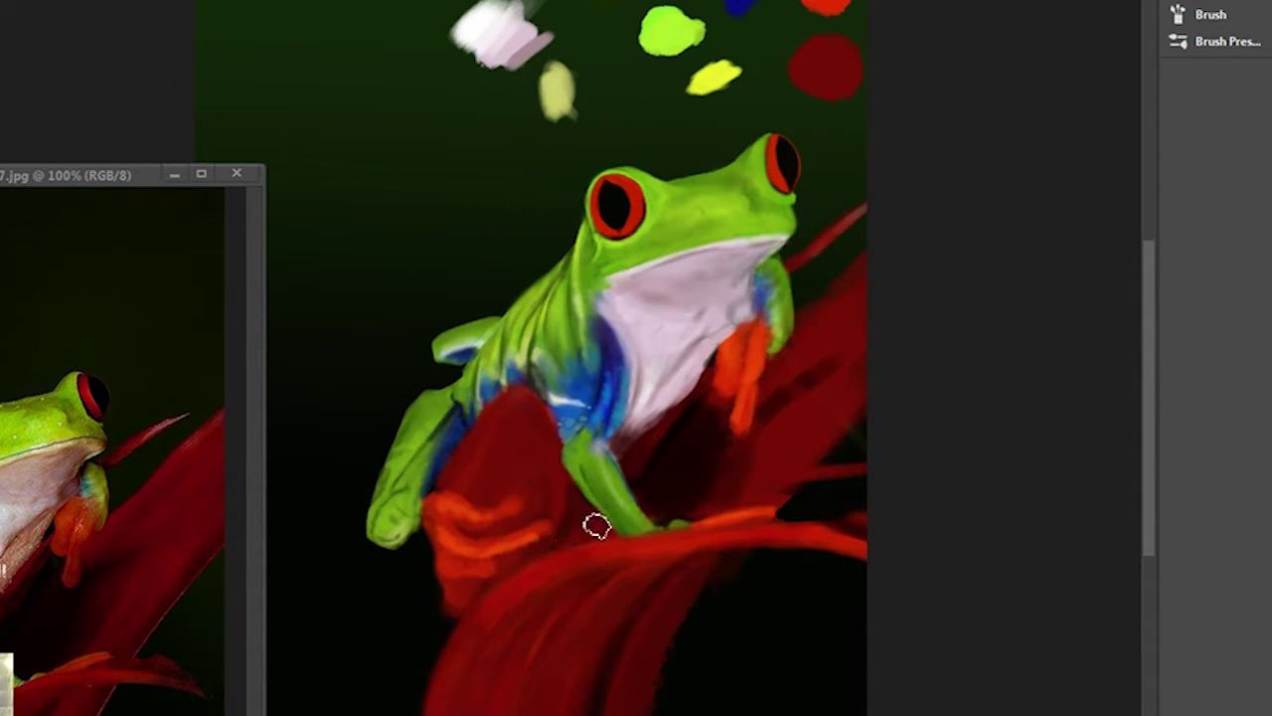
key(Escape)
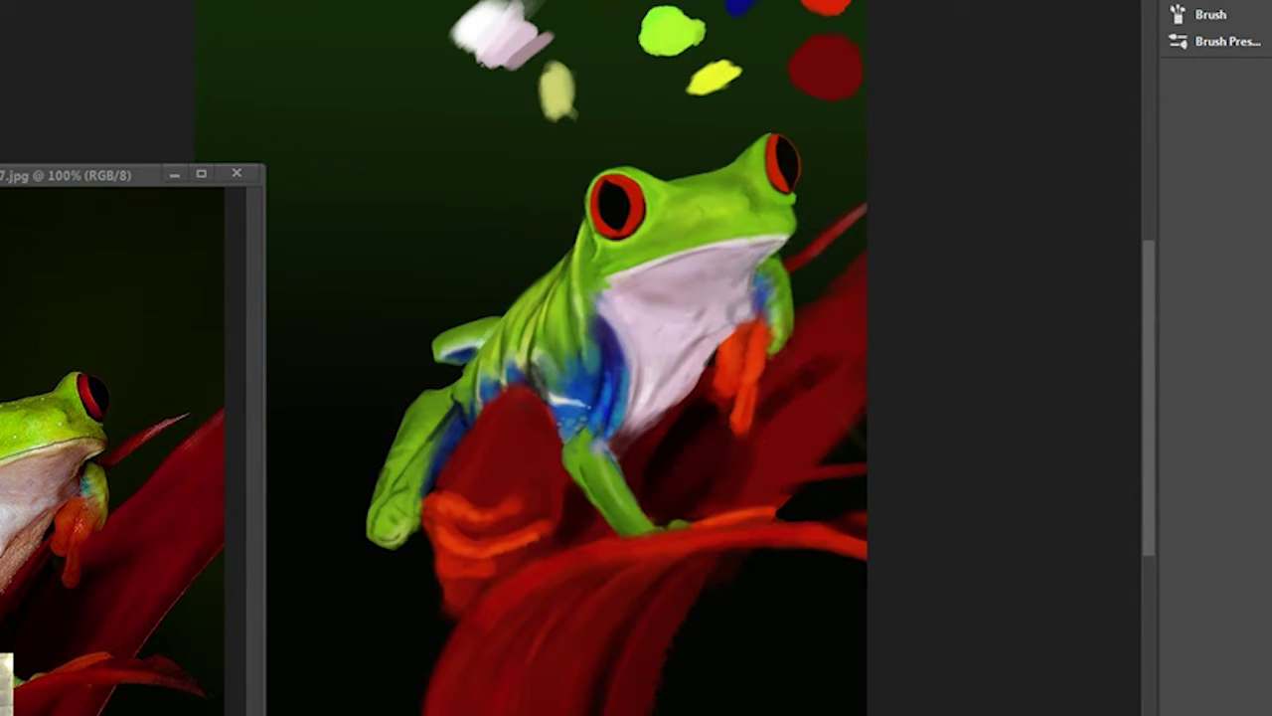
mouse_move(661, 349)
mouse_down()
mouse_move(647, 407)
mouse_move(671, 336)
mouse_up()
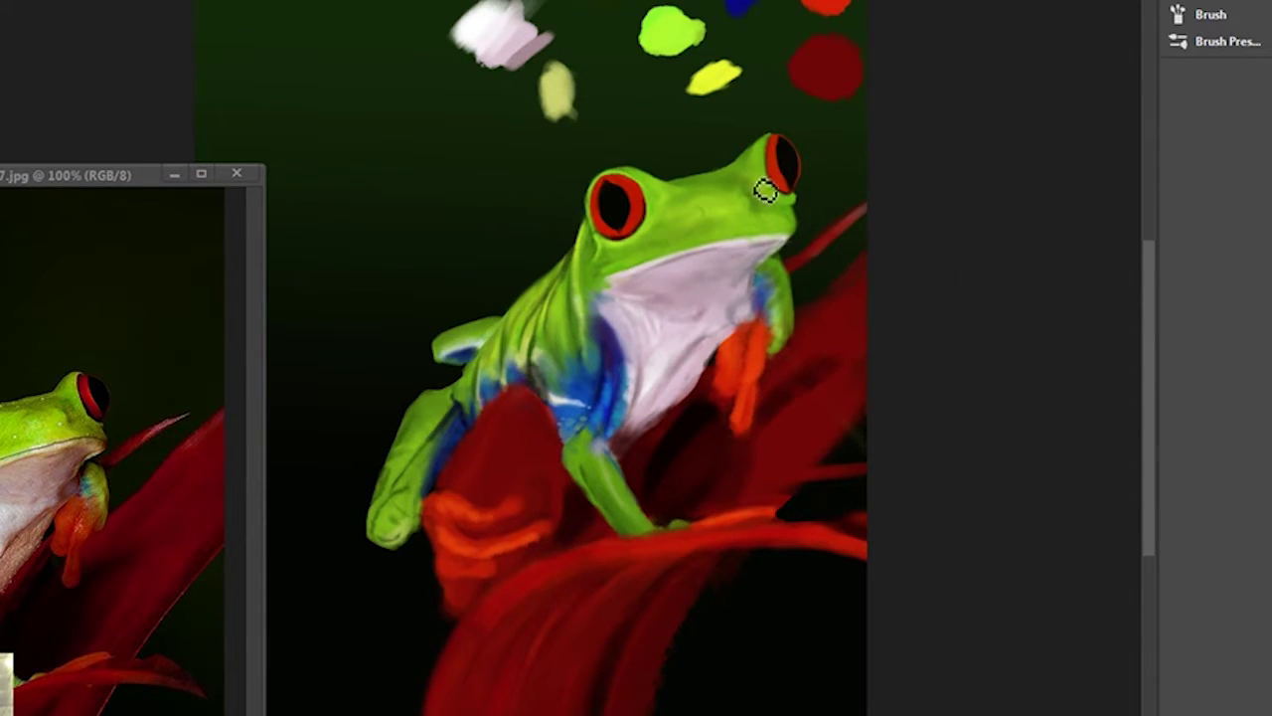
Mirror the canvas to check proportions and discard a hue/saturation test.
key(ctrl+shift+h)
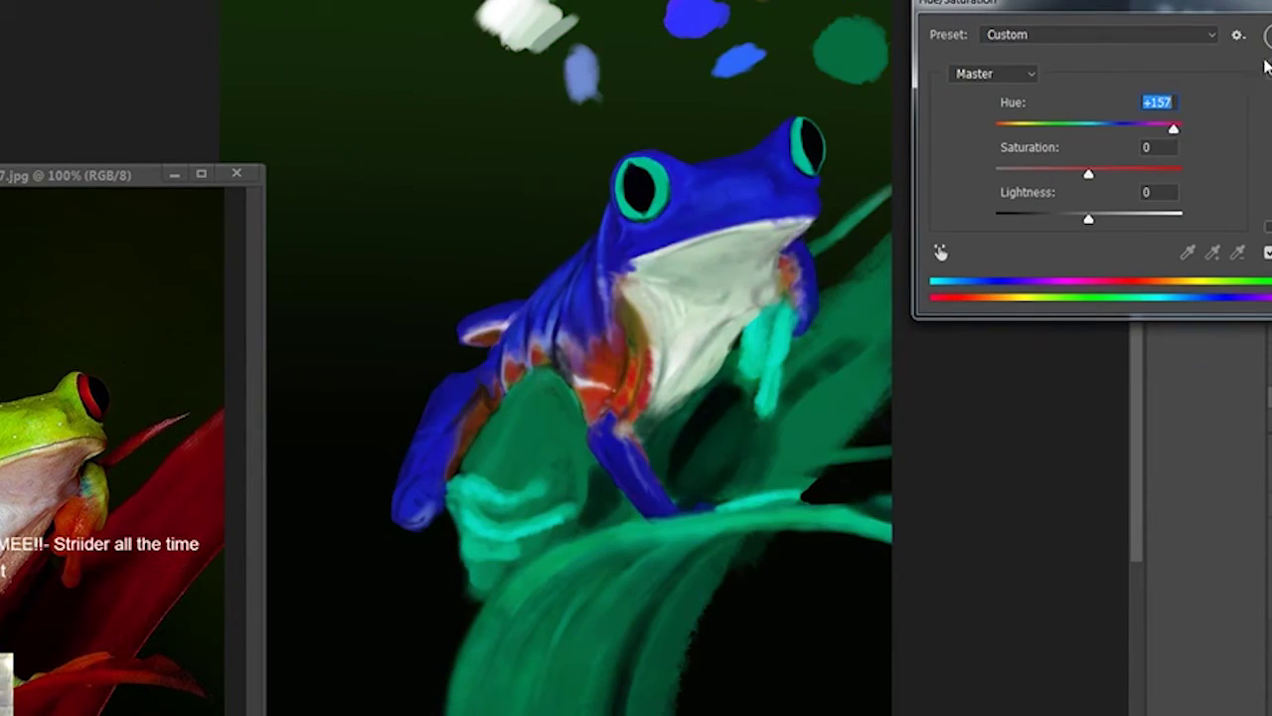
drag(1173, 128, 1147, 128)
drag(1088, 174, 1182, 174)
key(Escape)
Extend the orange on the front leg and paint a dark edge against the chest.
drag(772, 340, 785, 361)
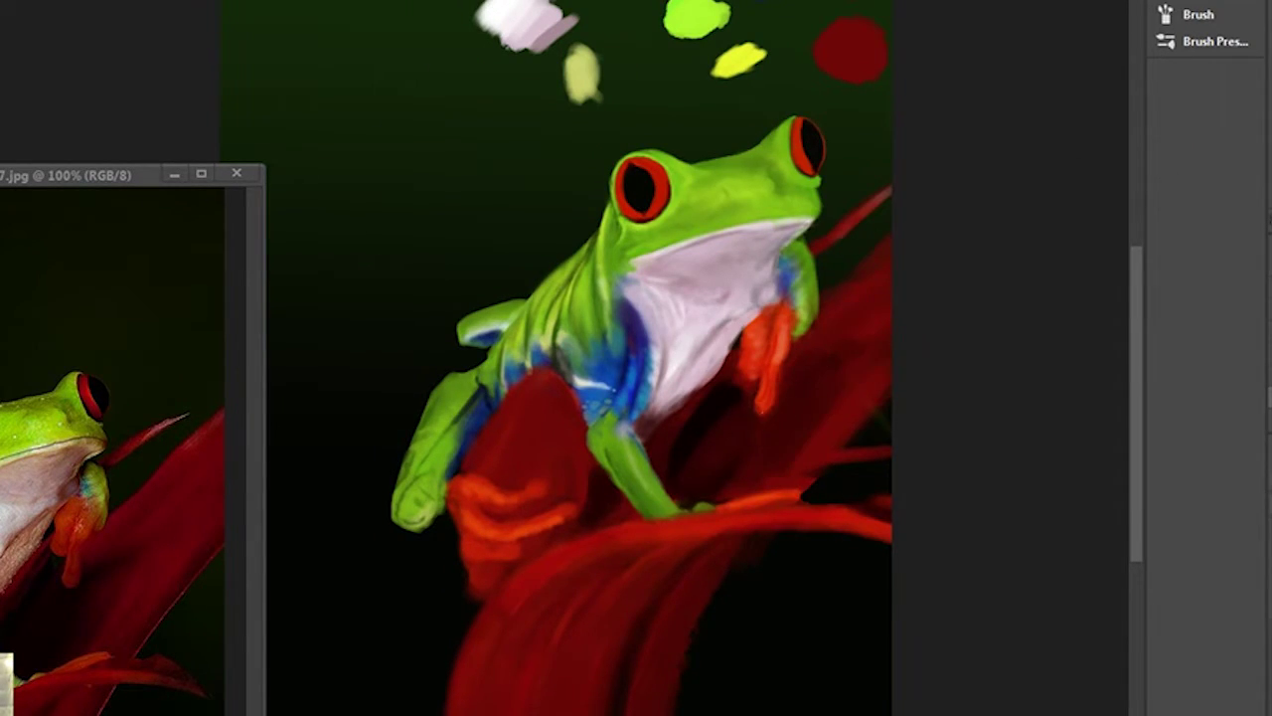
alt+click(738, 388)
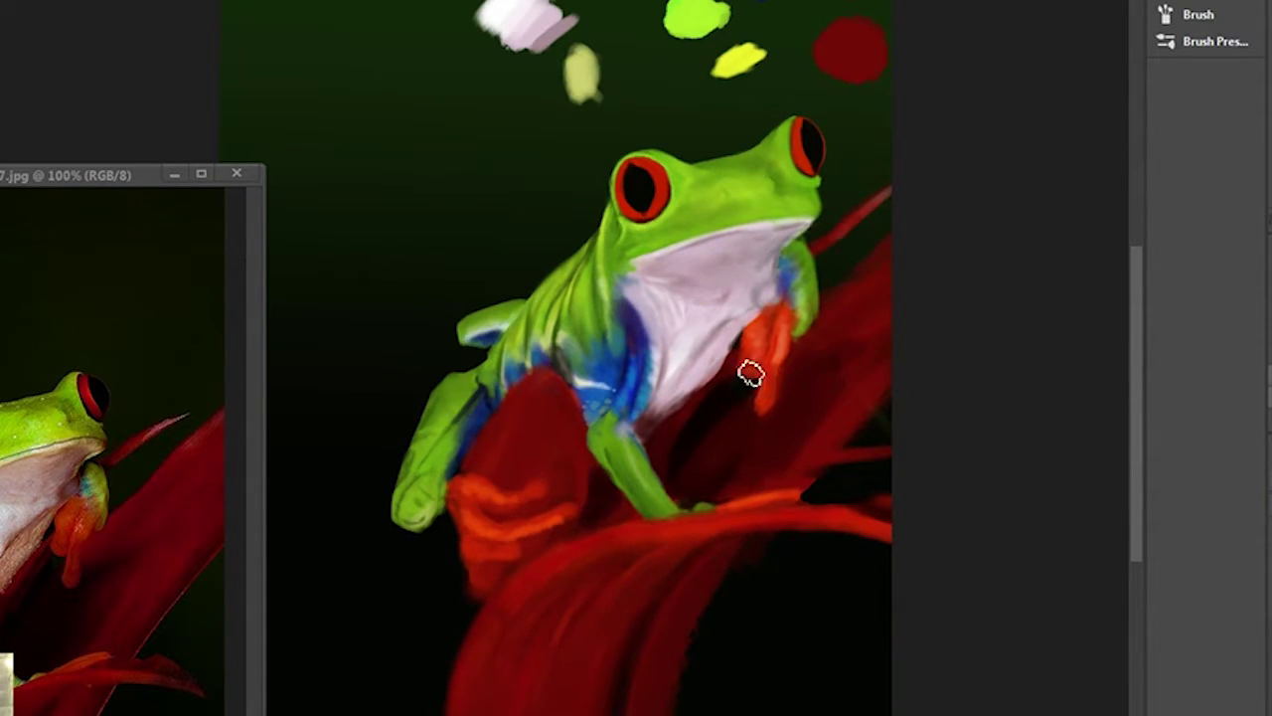
key(h)
drag(779, 613, 735, 610)
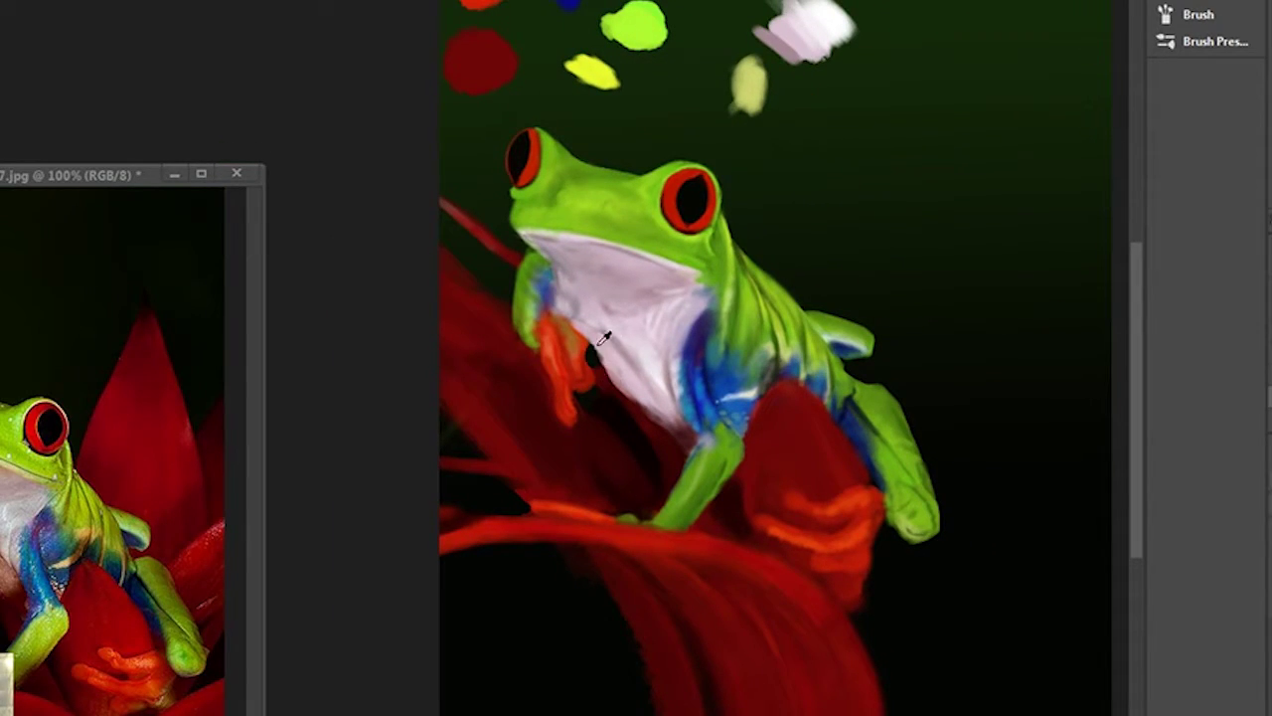
drag(586, 338, 587, 376)
key(h)
Dab a new yellow-green swatch at the top of the canvas.
click(969, 257)
click(1054, 215)
click(752, 63)
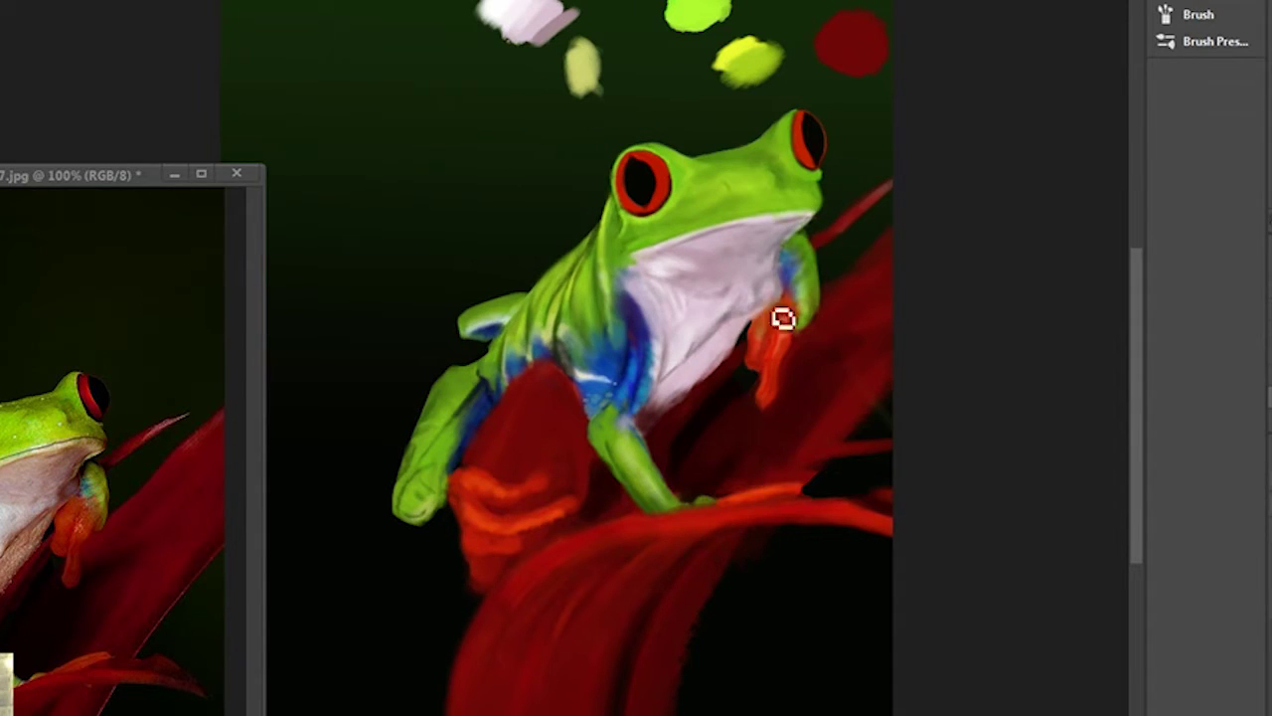
Undo a dark belly stroke and position the scaly texture over the frog.
drag(796, 230, 756, 343)
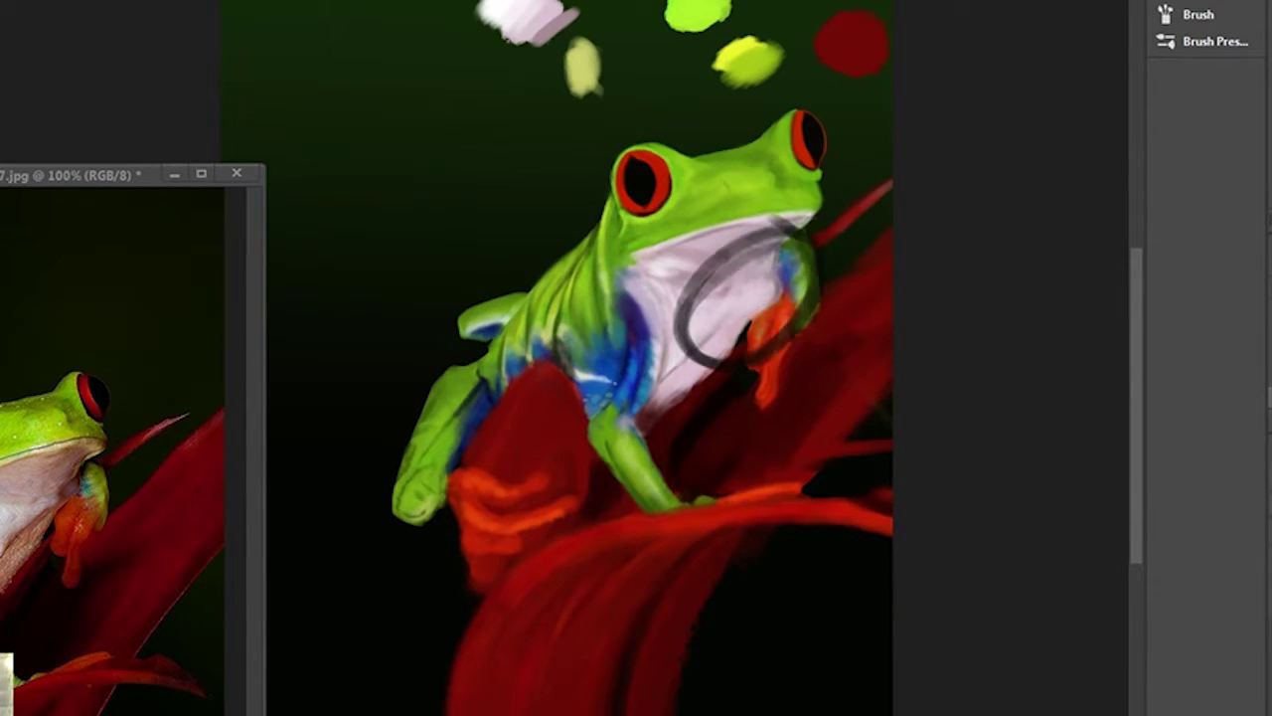
key(ctrl+z)
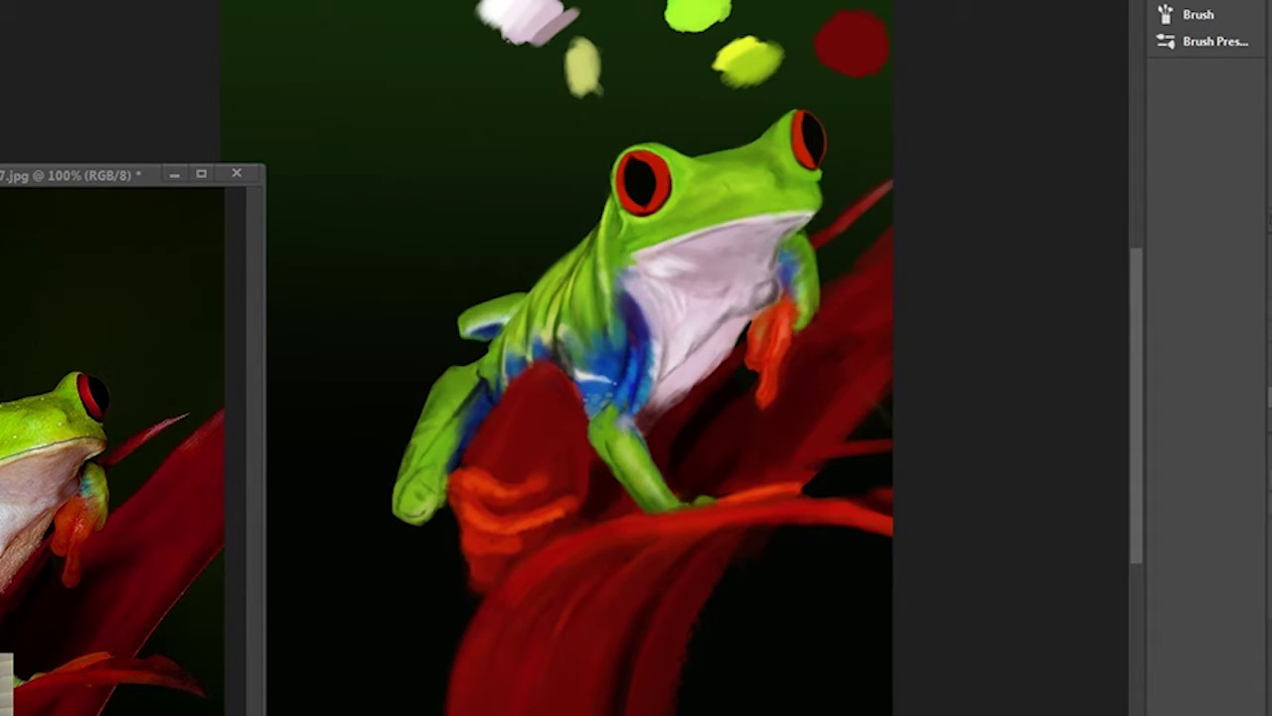
key(v)
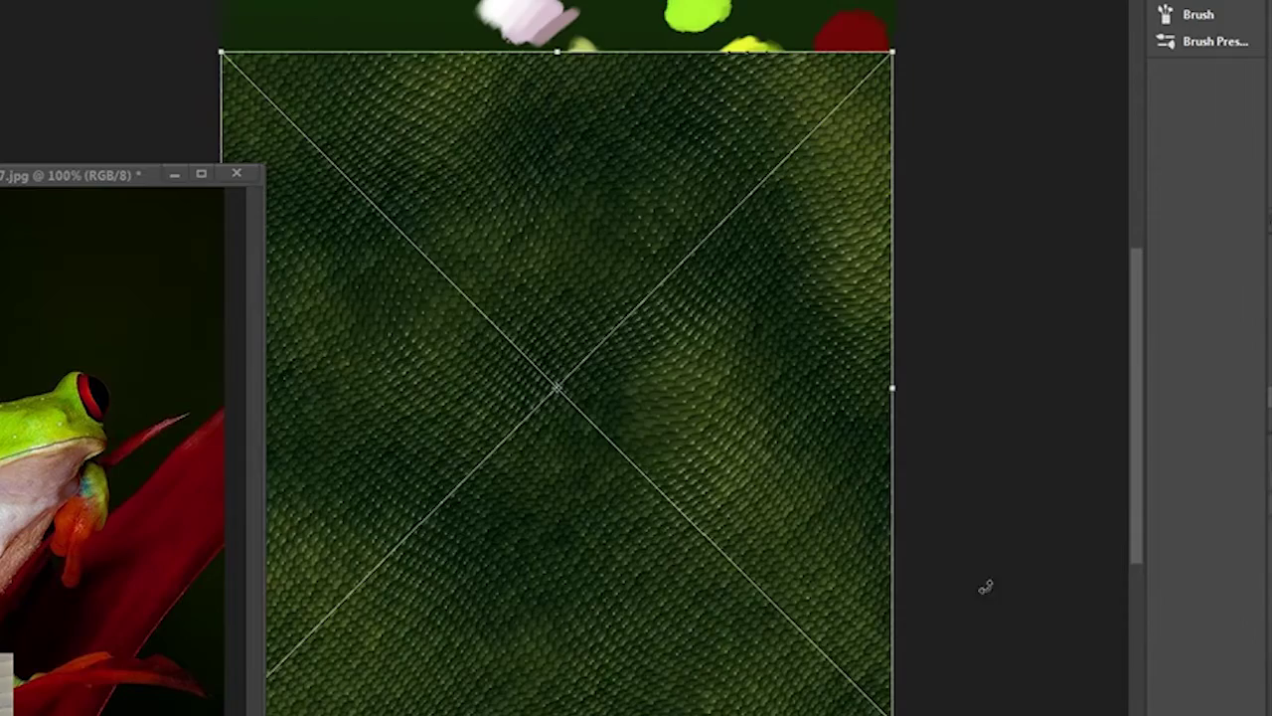
drag(891, 48, 801, 142)
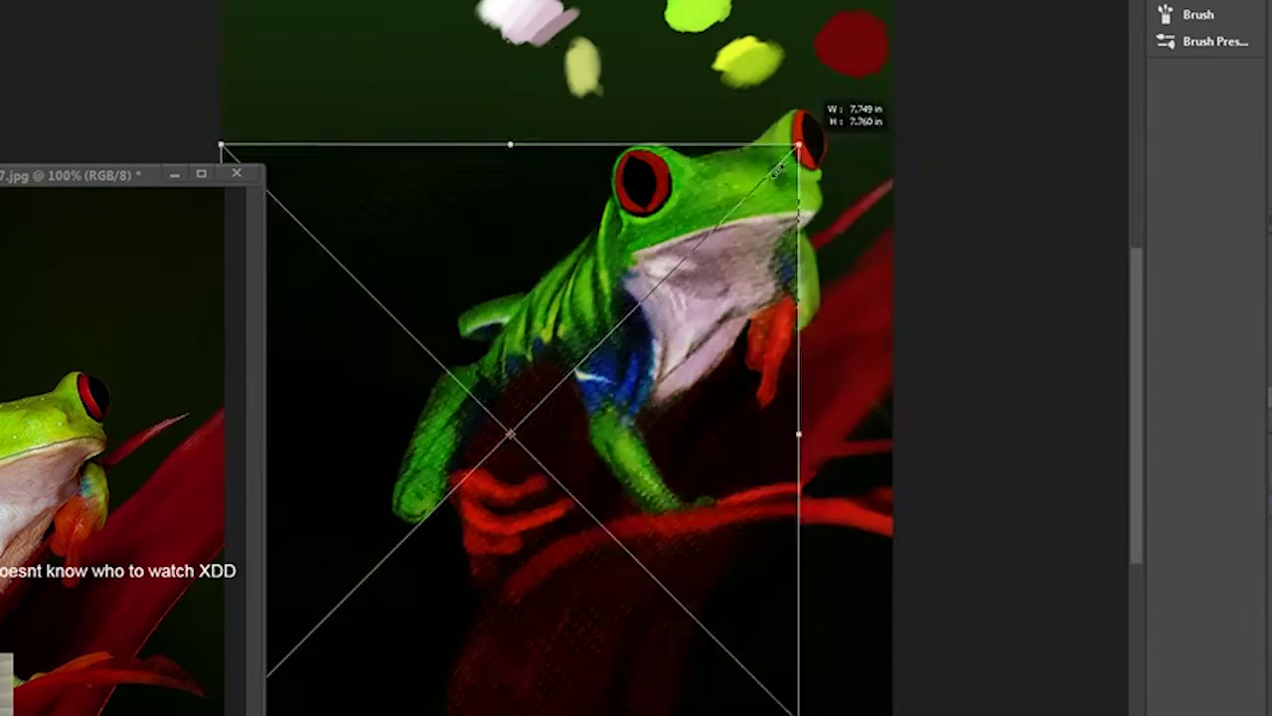
Commit the scaly texture's placement and give it a subtle blend mode.
key(Return)
key(shift+plus)
key(shift+plus)
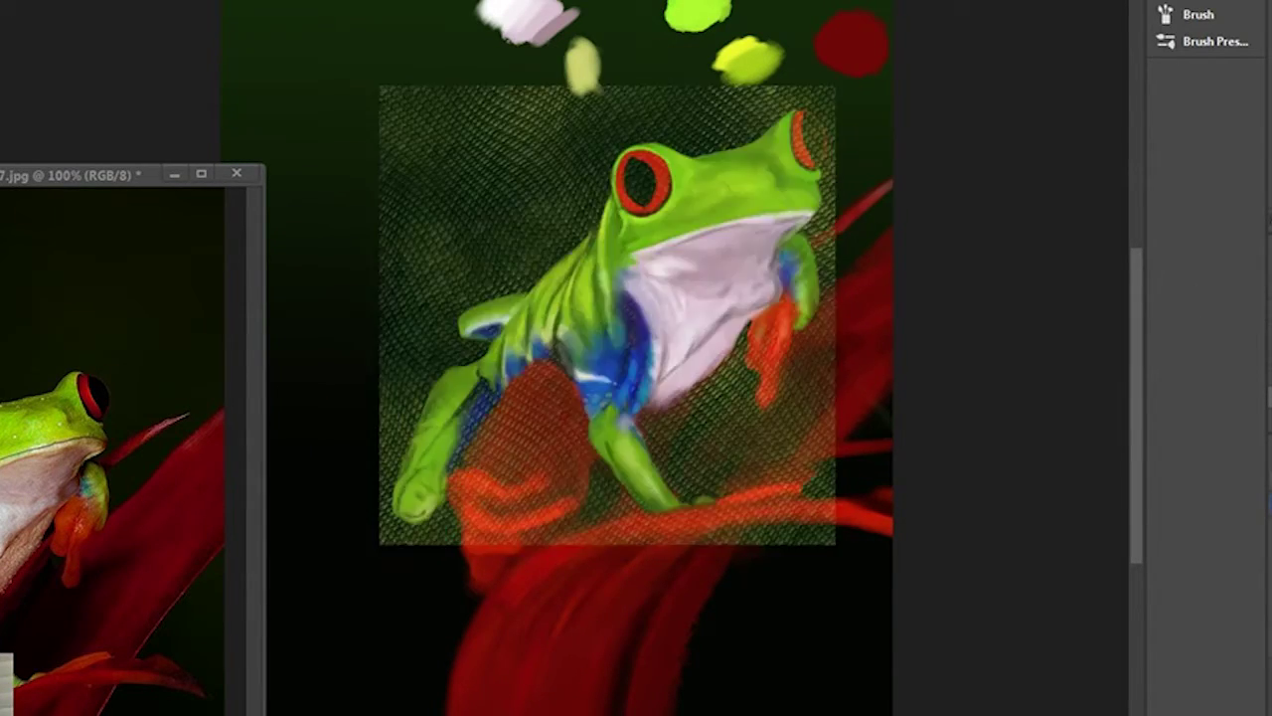
key(shift+plus)
key(shift+plus)
Brush the texture off the red leaves and orange leg, and soften it on the side.
mouse_move(843, 378)
mouse_down()
mouse_move(497, 517)
mouse_move(580, 442)
mouse_up()
right_click(580, 442)
key(Escape)
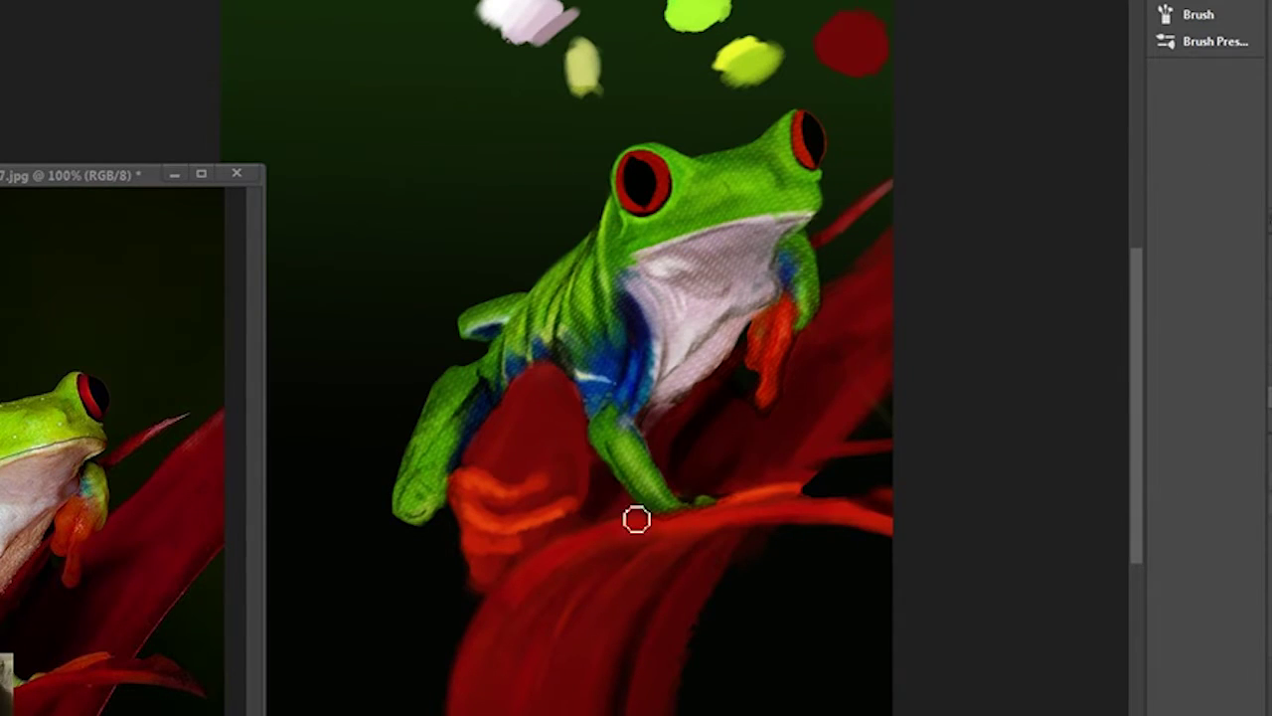
key(ctrl+alt+z)
key(ctrl+alt+z)
mouse_move(756, 349)
mouse_down()
mouse_move(554, 560)
mouse_move(566, 406)
mouse_move(577, 466)
mouse_up()
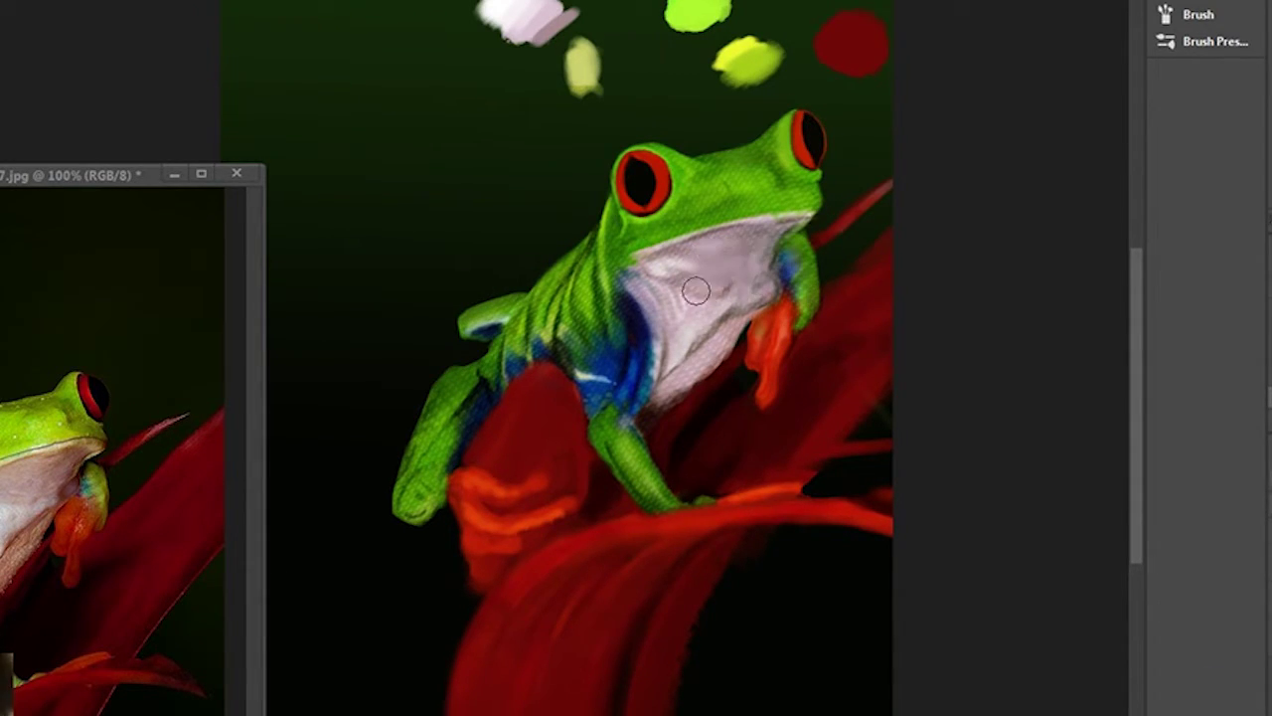
drag(584, 265, 587, 353)
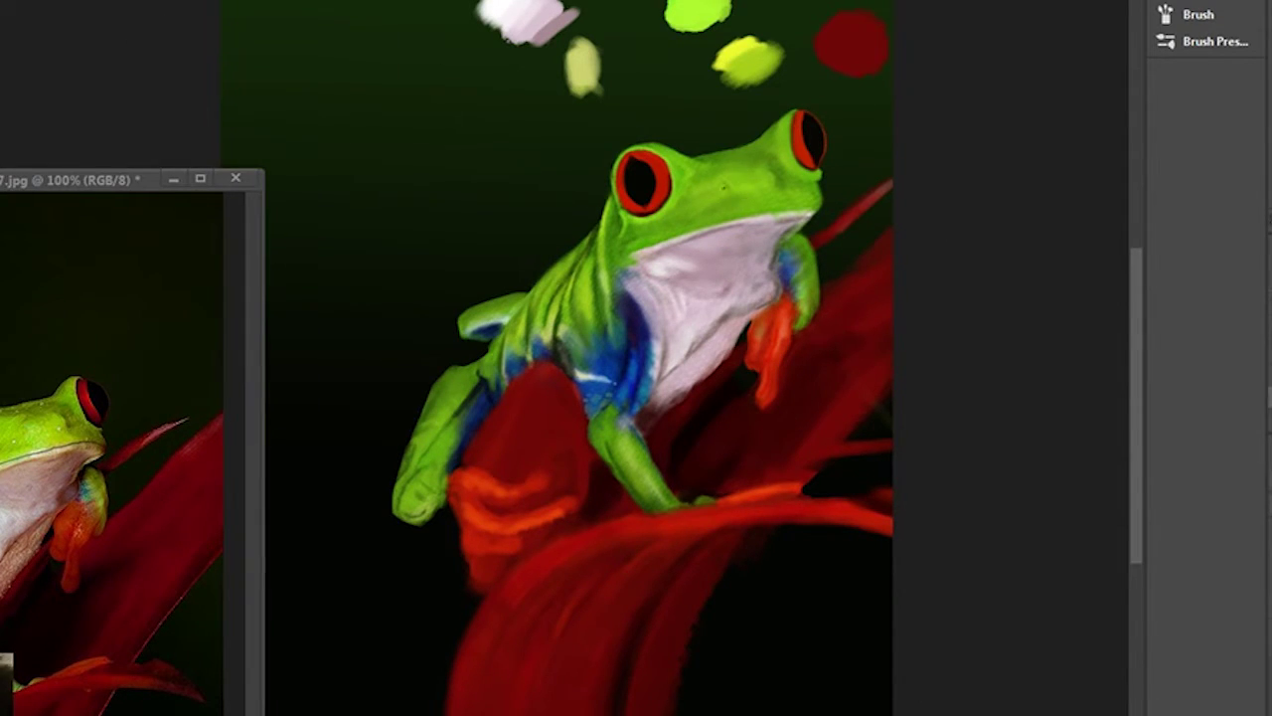
Zoom, pan and mirror the canvas to inspect the frog's head and drawing.
key(ctrl+plus)
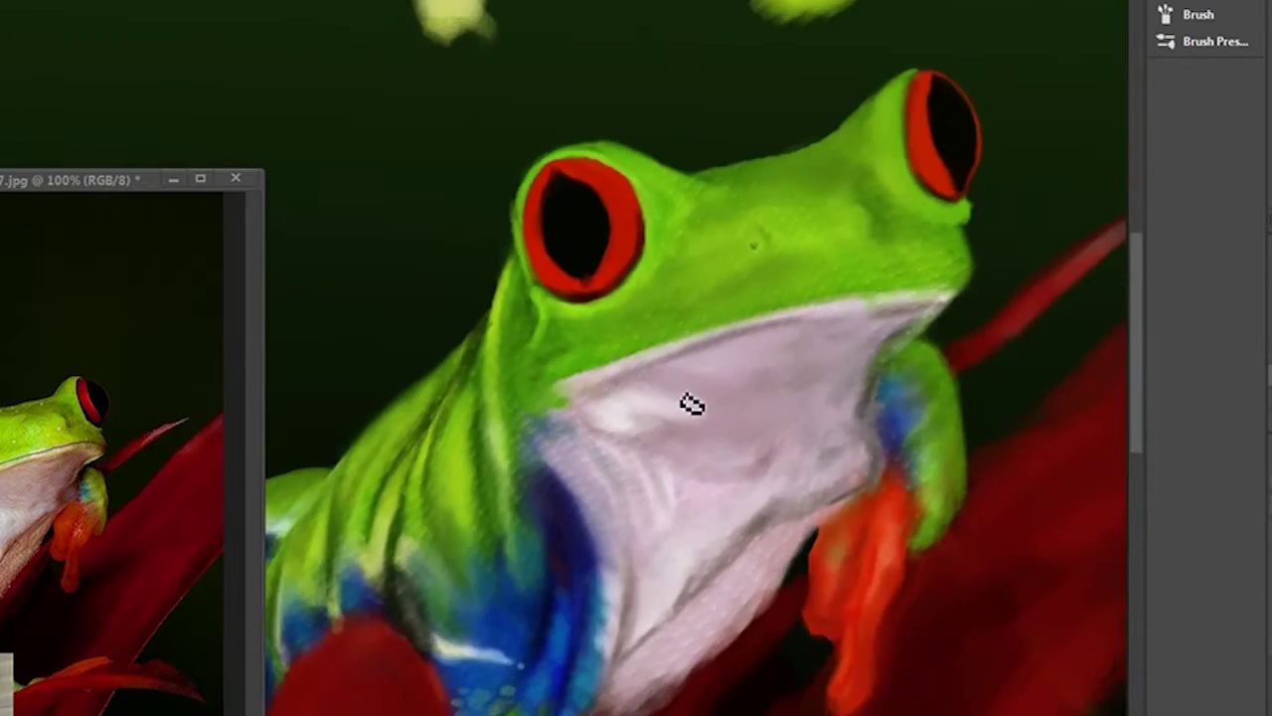
drag(286, 444, 556, 313)
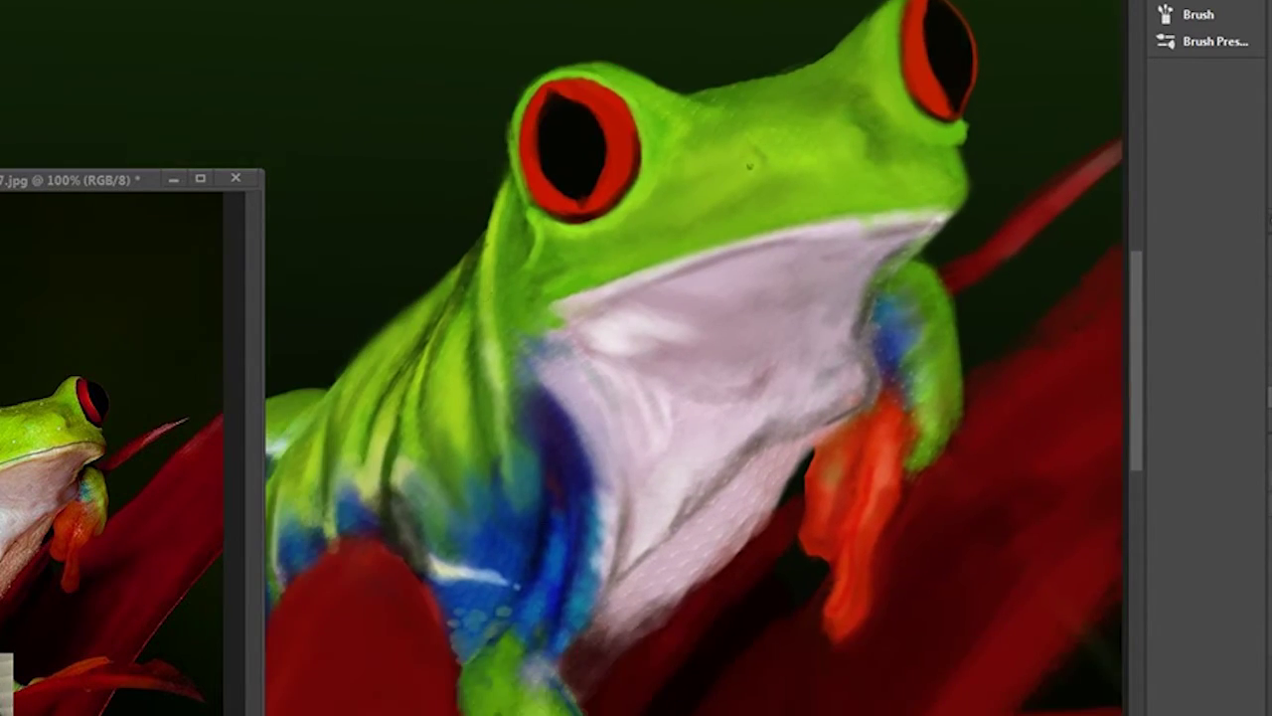
scroll(616, 528, down, 3)
drag(616, 527, 685, 513)
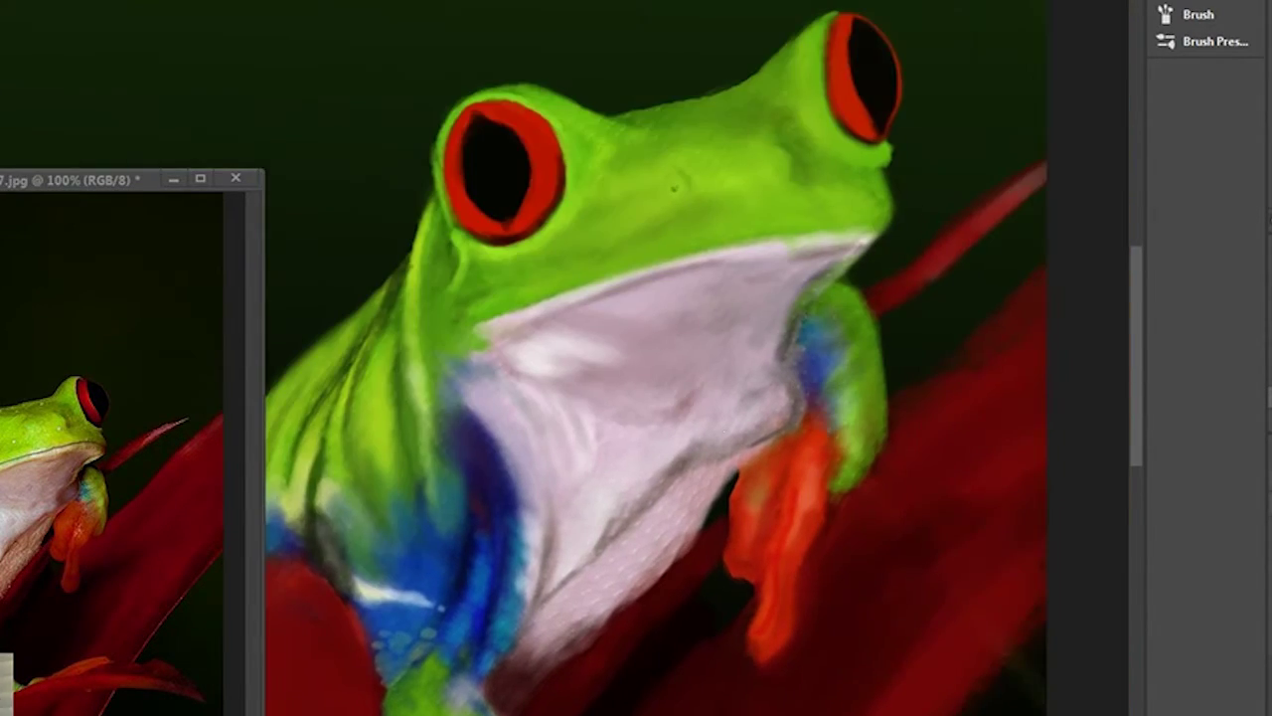
key(ctrl+minus)
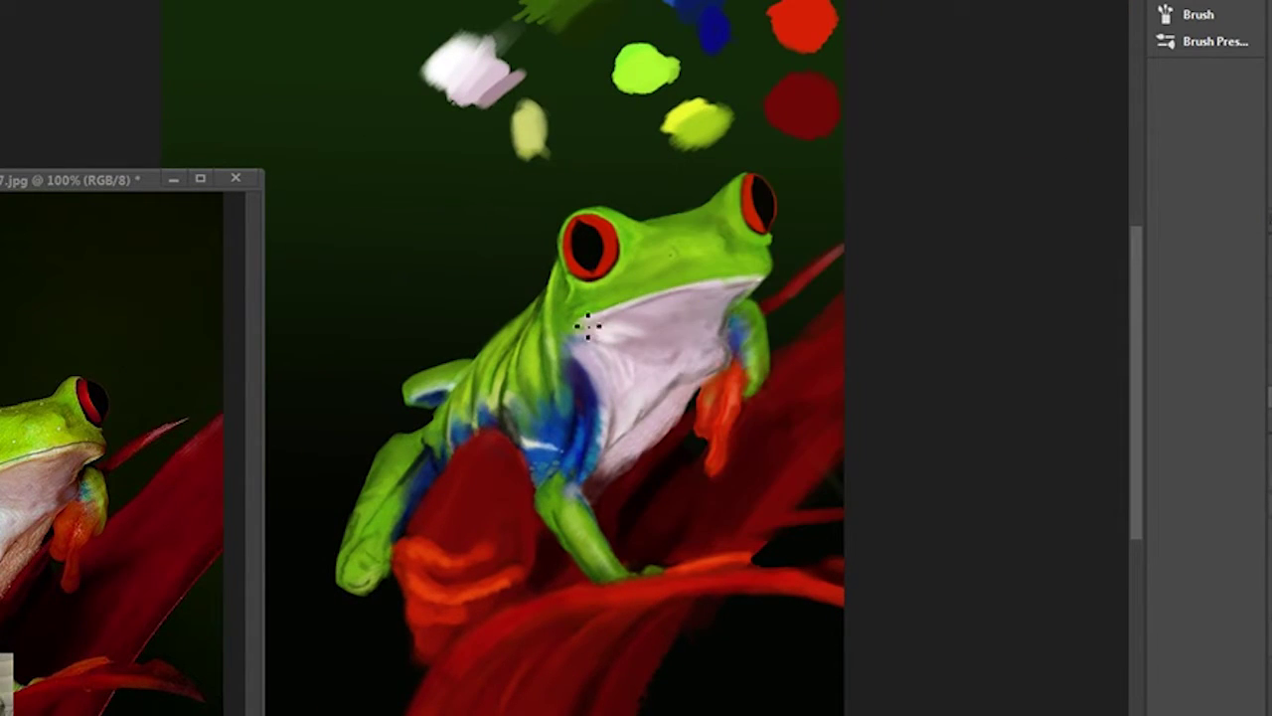
scroll(589, 326, up, 5)
scroll(965, 222, down, 5)
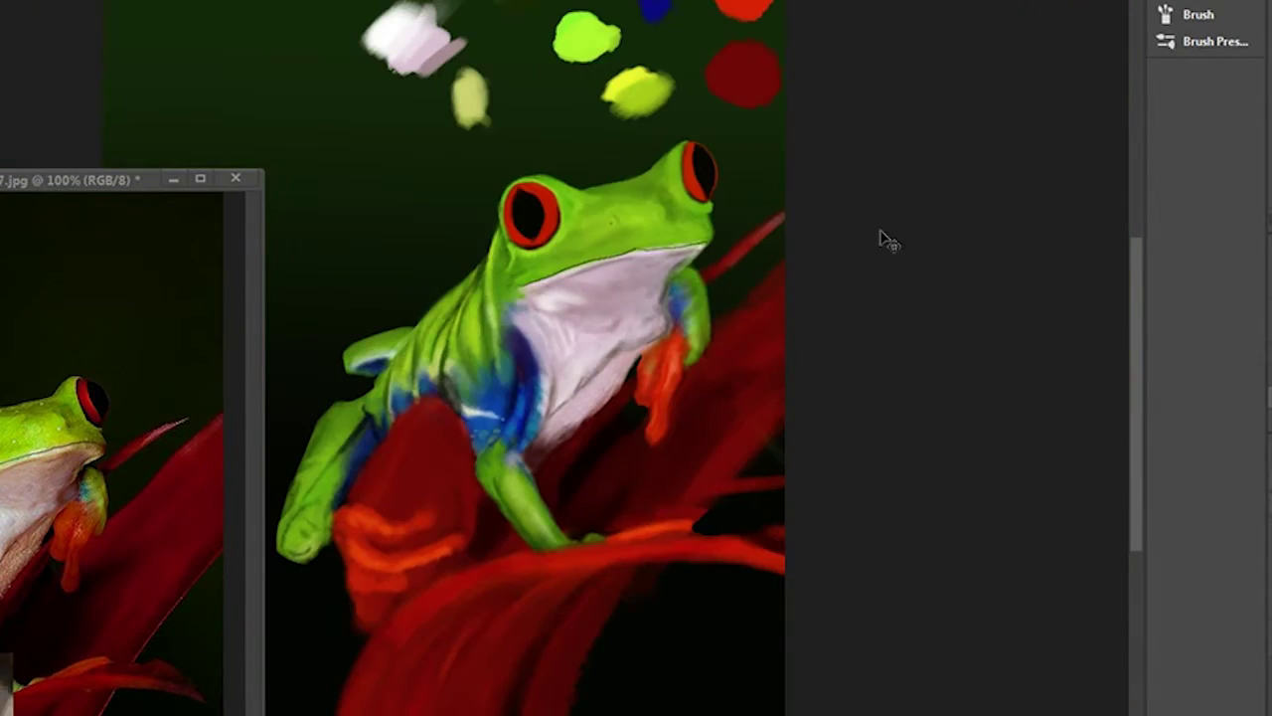
key(ctrl+shift+h)
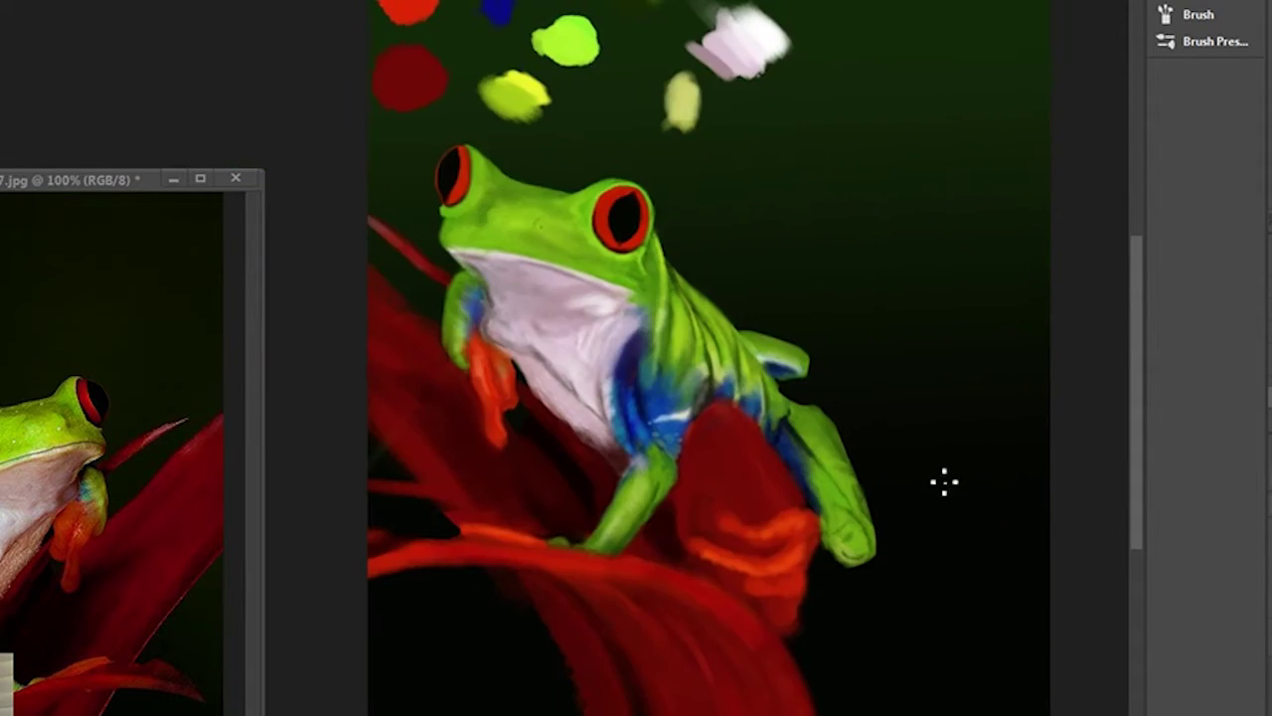
key(ctrl+shift+h)
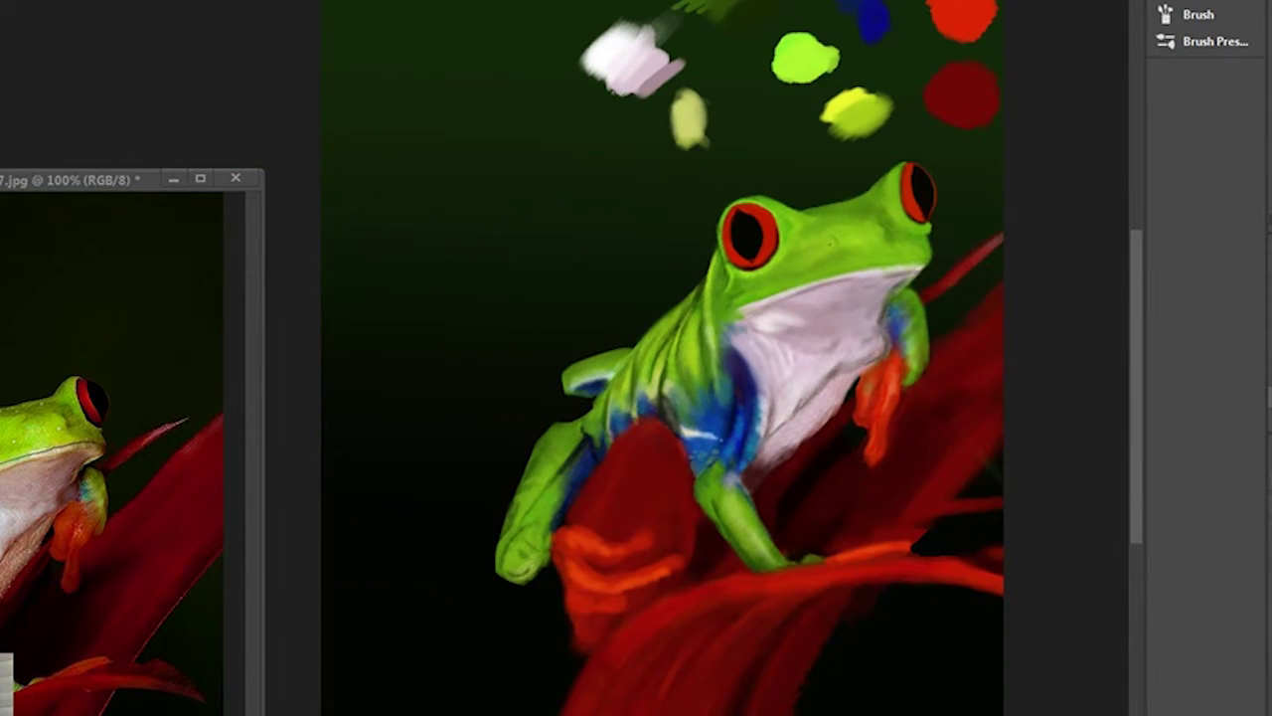
Paint orange-yellow highlights on the toes gripping the red leaf.
mouse_move(569, 609)
mouse_down()
mouse_move(602, 537)
mouse_move(624, 589)
mouse_up()
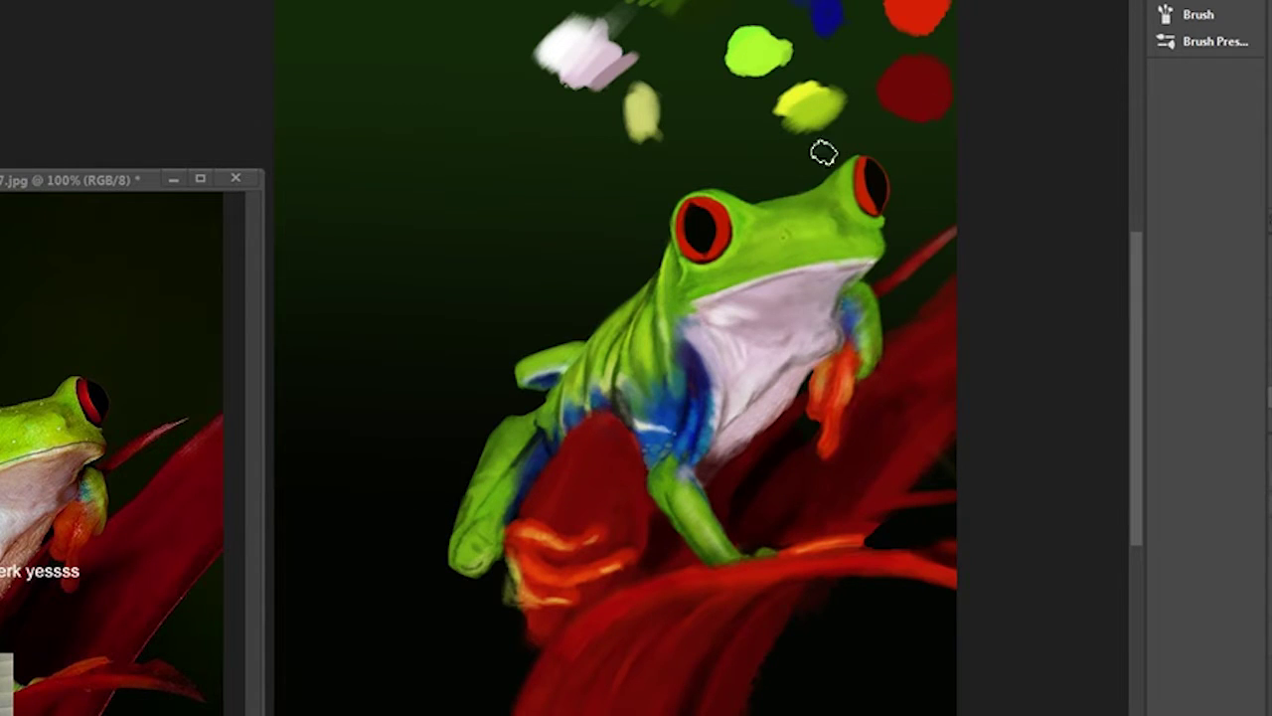
drag(716, 582, 642, 614)
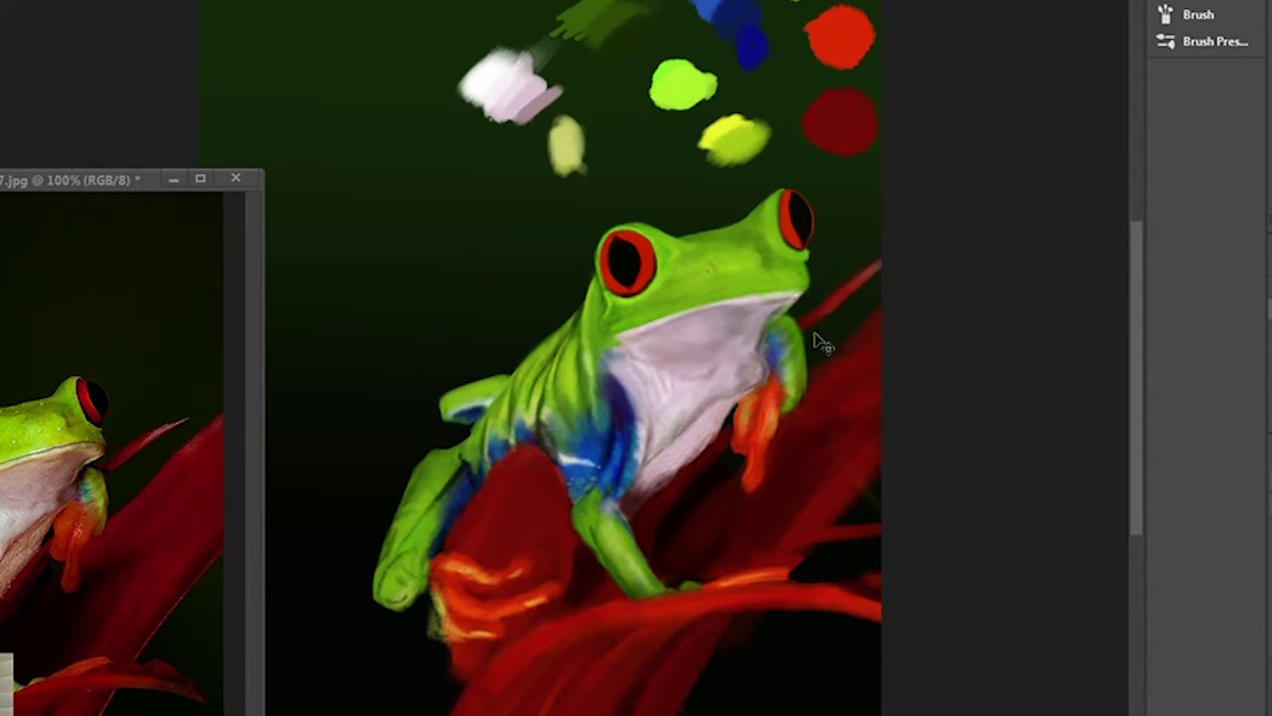
drag(687, 295, 807, 307)
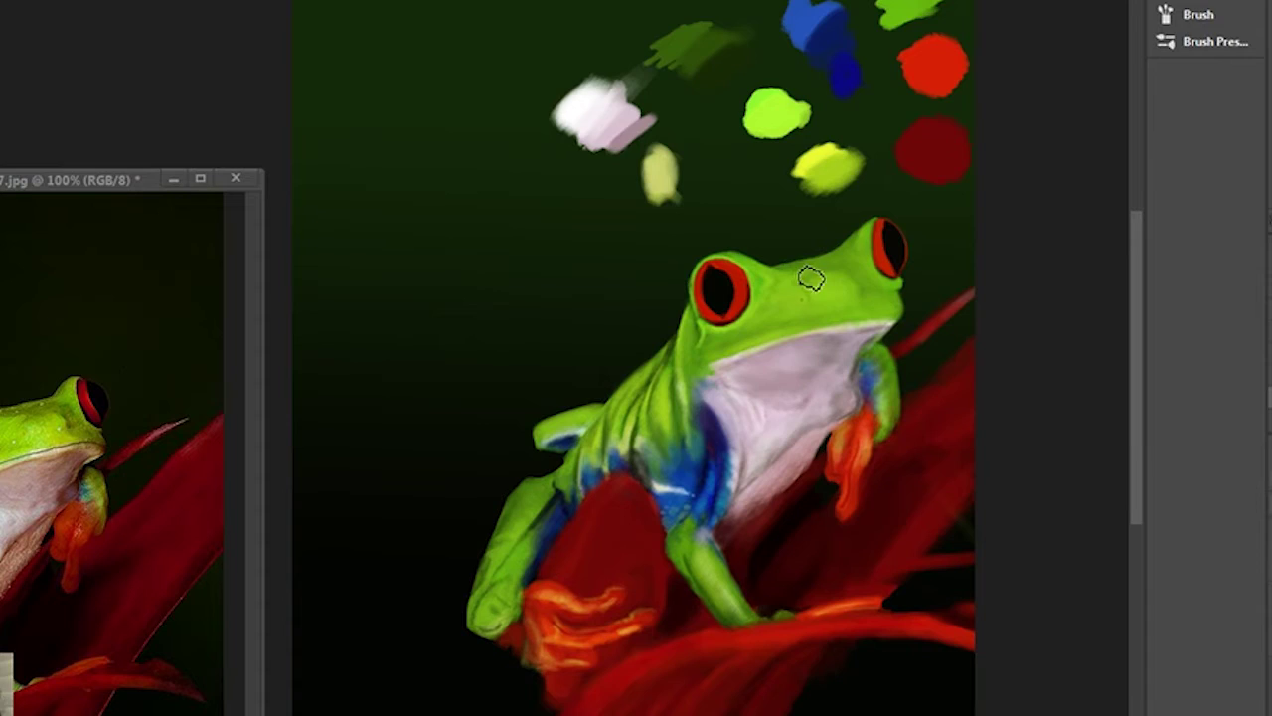
Brighten the frog's chin with light paint.
drag(858, 287, 678, 540)
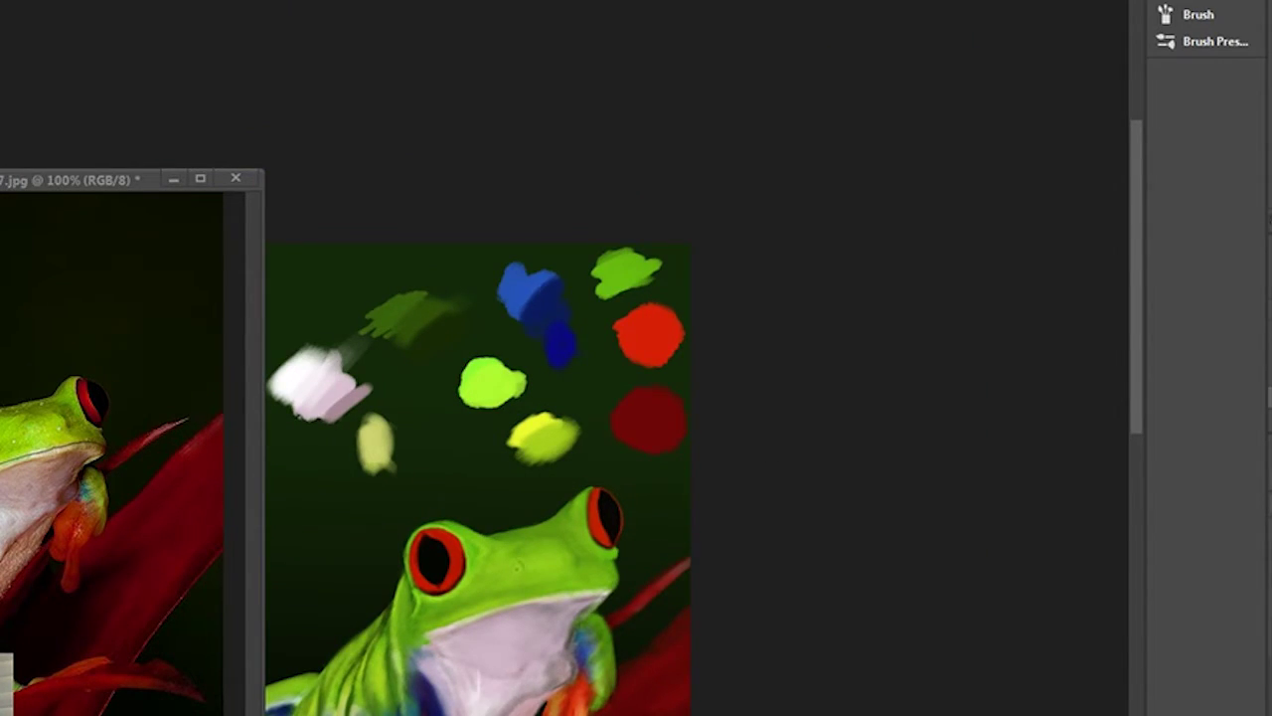
drag(497, 671, 546, 695)
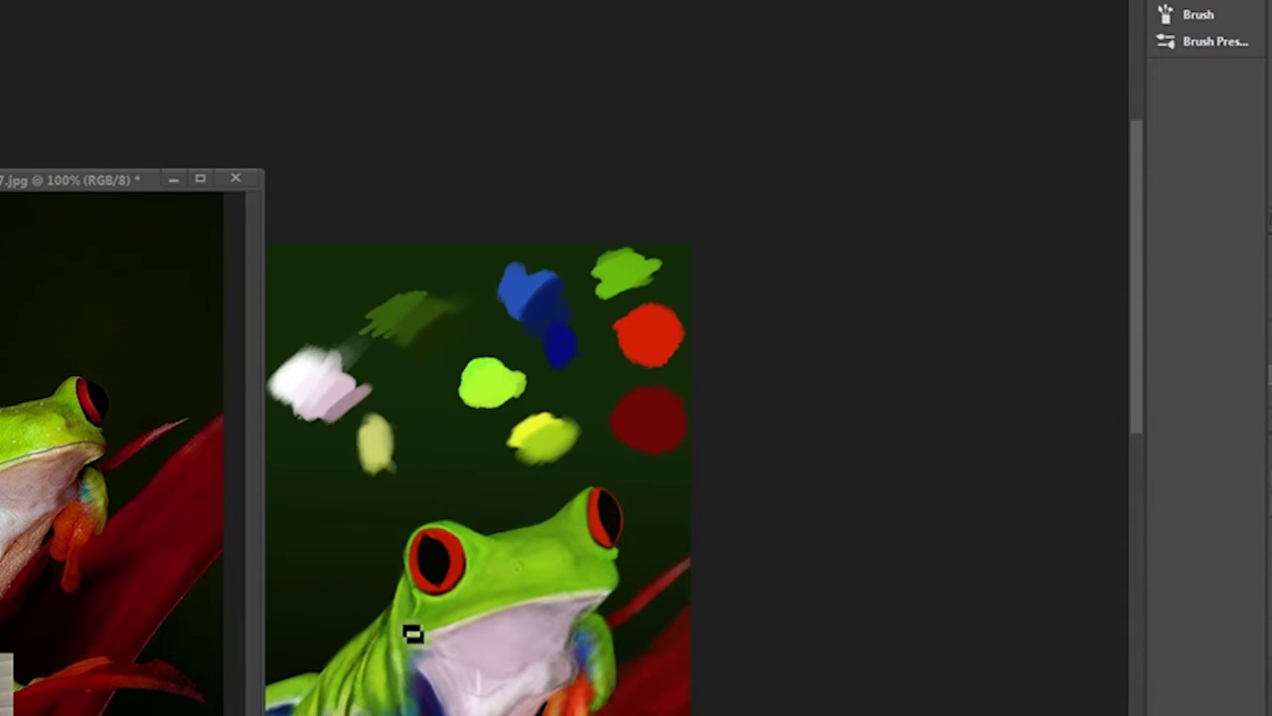
drag(406, 673, 506, 569)
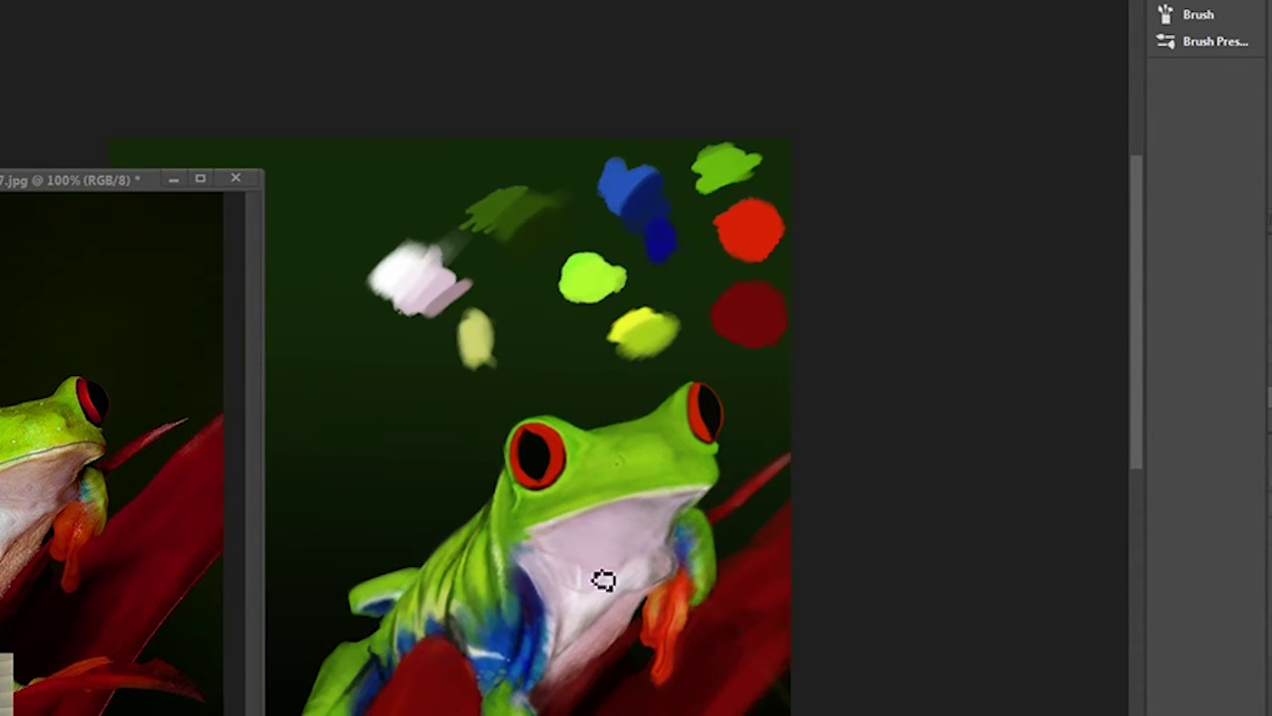
drag(639, 659, 666, 607)
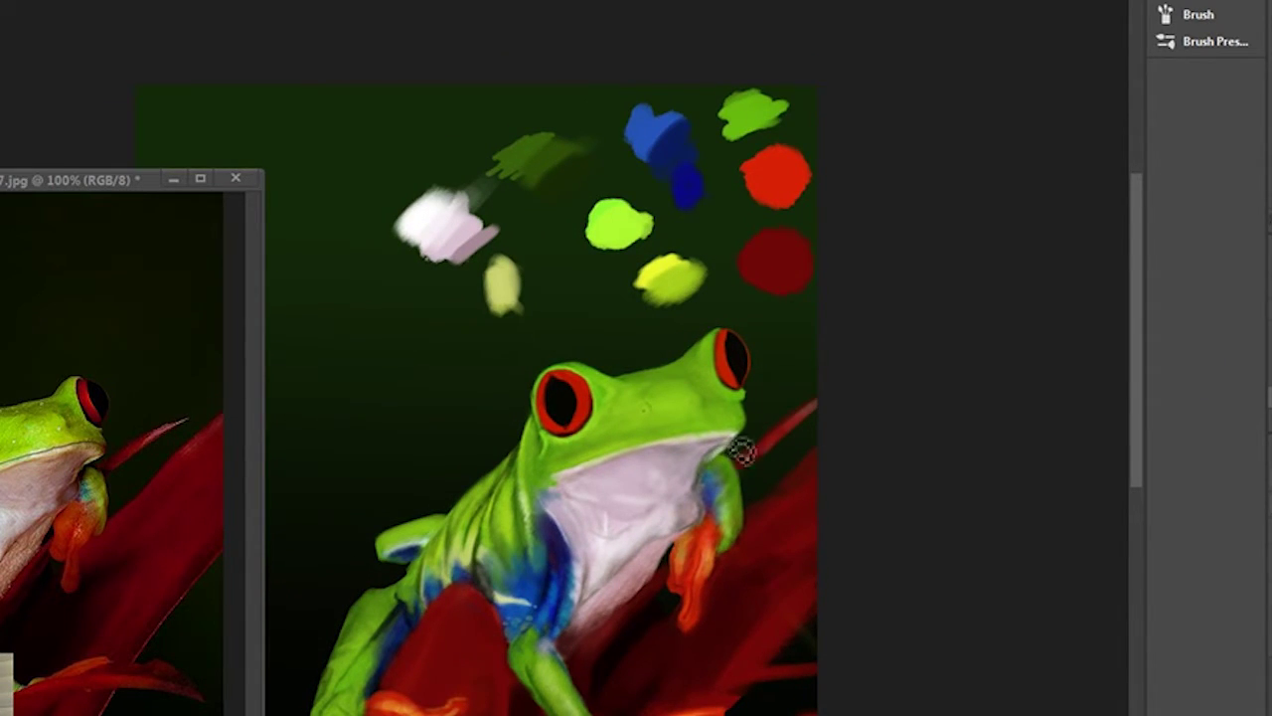
Paint red leaf colour over the frog's lower front leg.
scroll(371, 645, down, 1)
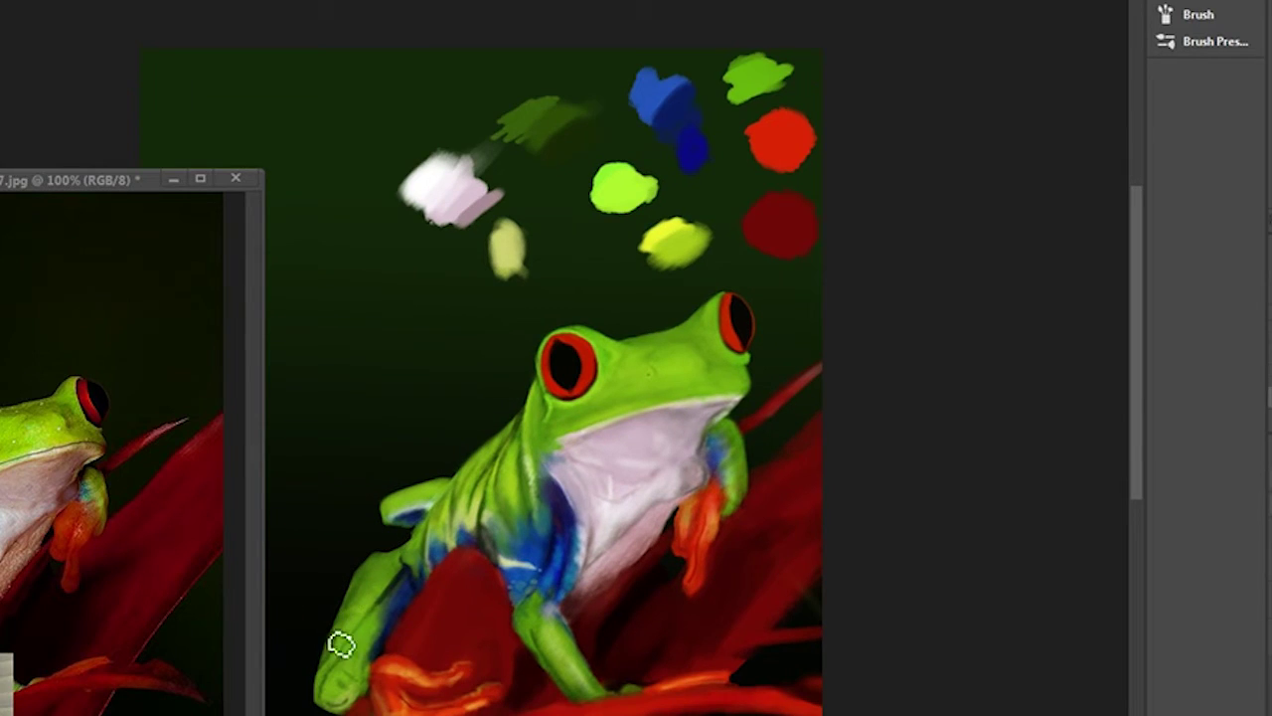
drag(358, 607, 470, 632)
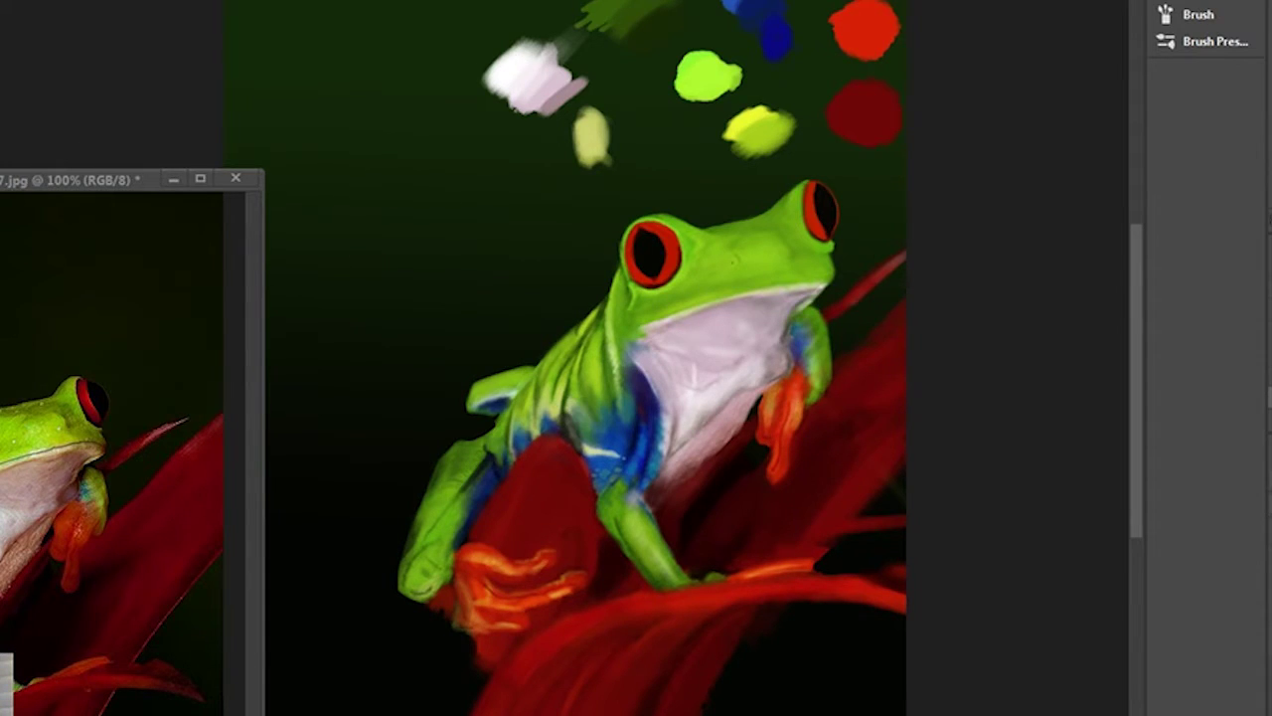
drag(597, 216, 695, 221)
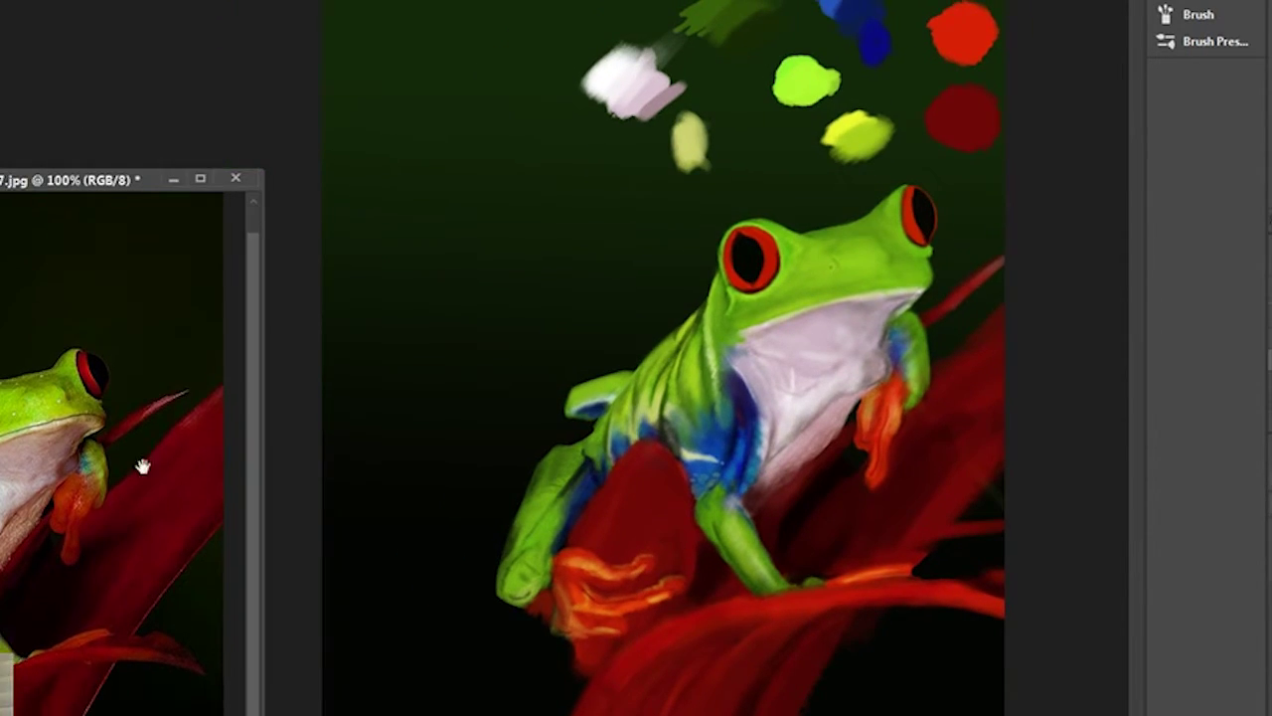
Sketch a tall red leaf shape with diagonal strokes left of the frog.
drag(596, 106, 358, 31)
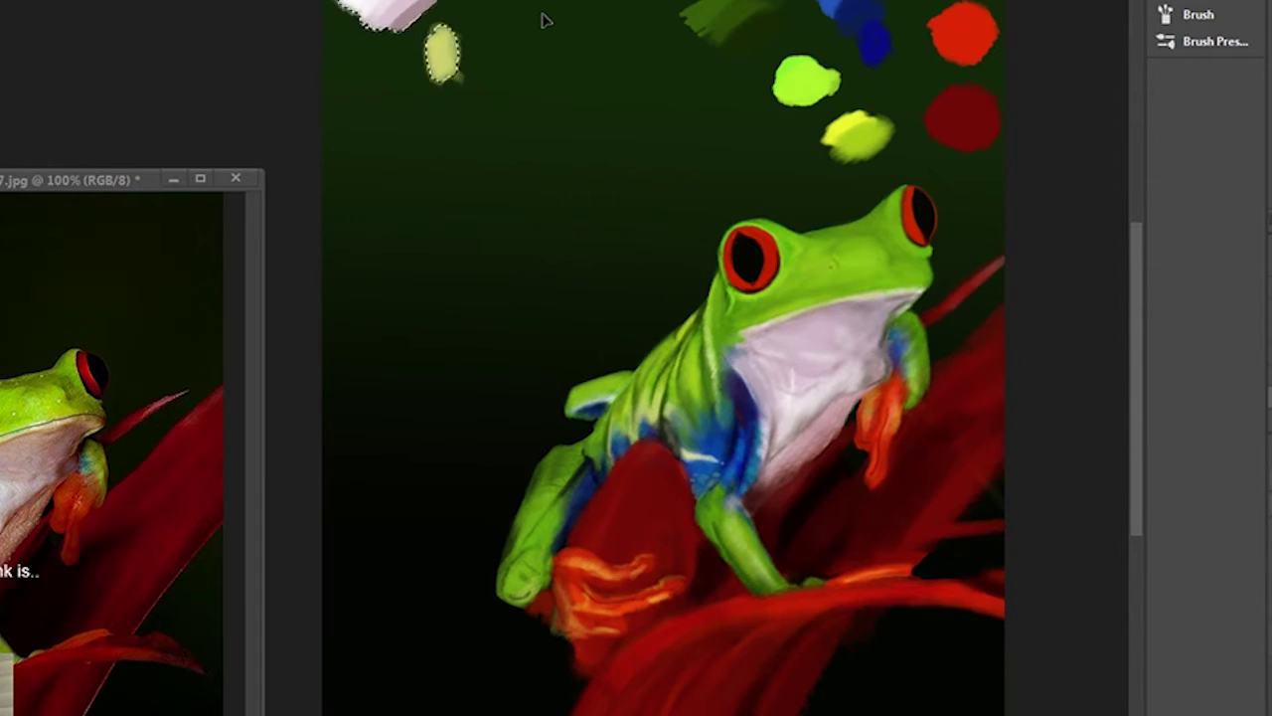
mouse_move(682, 310)
mouse_down()
mouse_move(511, 338)
mouse_move(542, 428)
mouse_up()
drag(497, 368, 586, 60)
drag(556, 368, 646, 50)
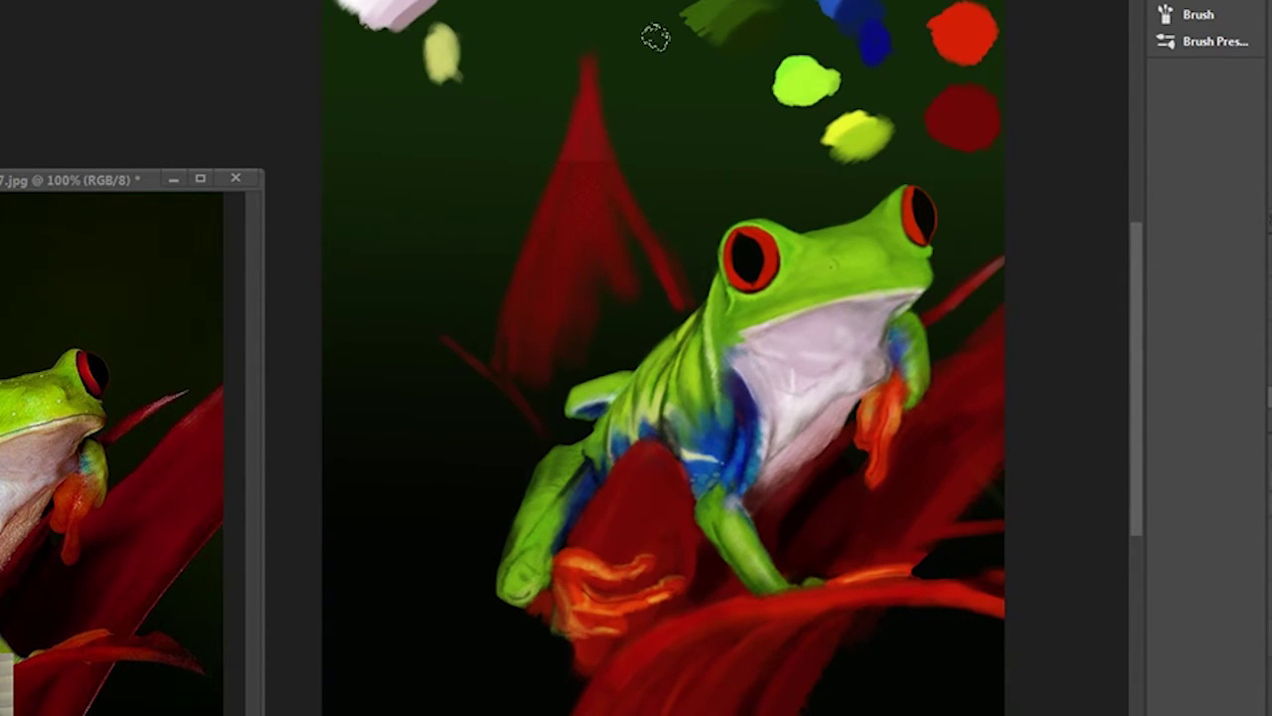
Lasso the leaf, fill it red, shade it darker inside the selection, then deselect.
scroll(673, 318, up, 3)
mouse_move(761, 164)
mouse_down()
mouse_move(574, 396)
mouse_move(537, 648)
mouse_move(815, 461)
mouse_up()
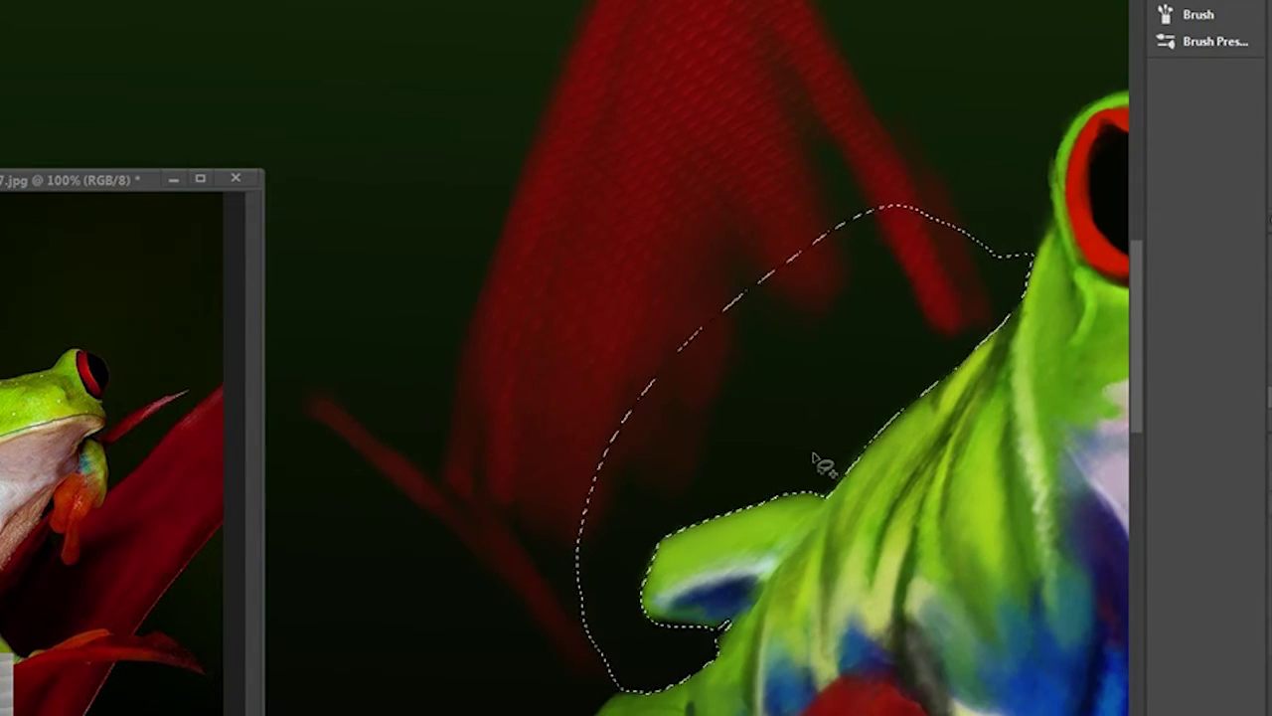
scroll(672, 376, down, 2)
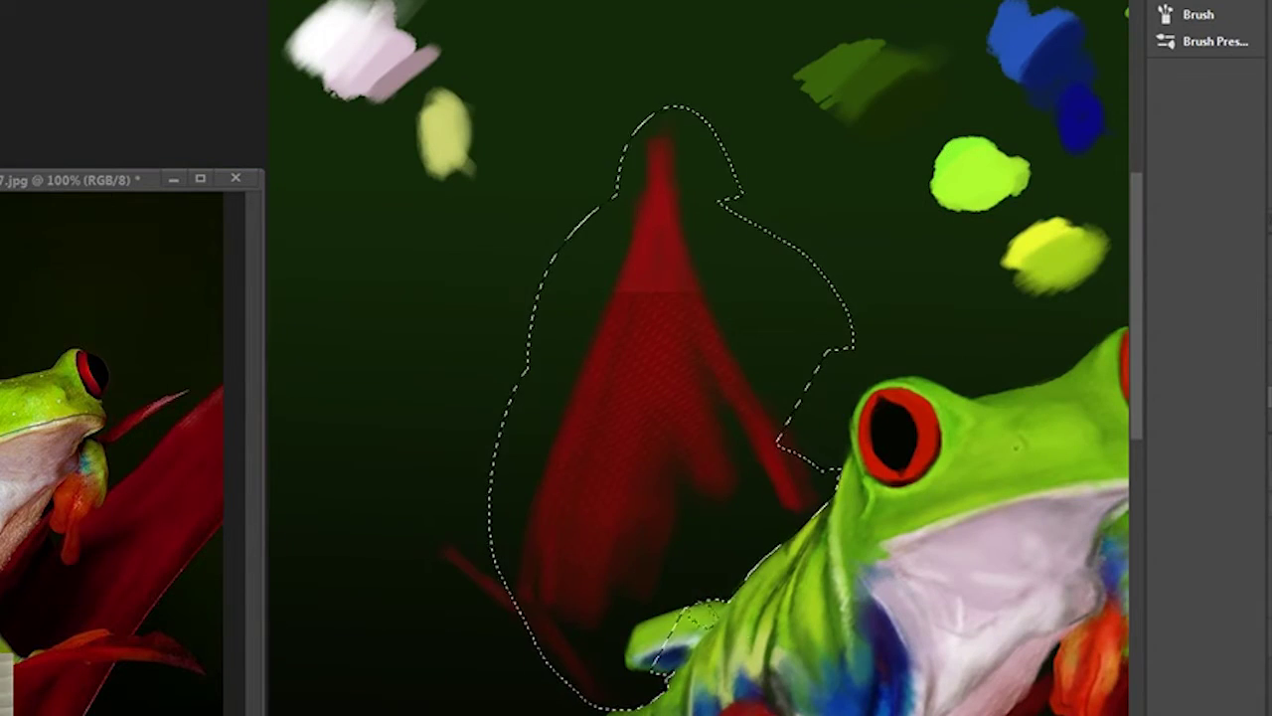
drag(672, 376, 648, 455)
scroll(648, 454, down, 2)
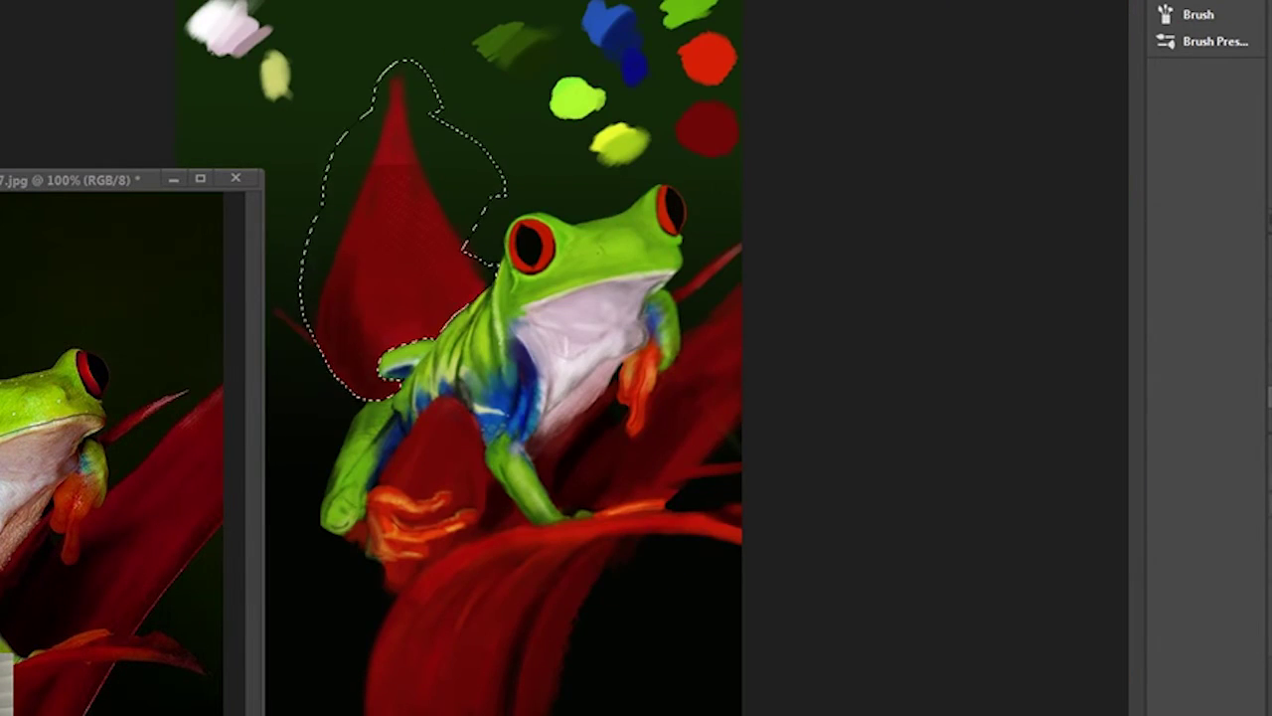
drag(404, 258, 355, 232)
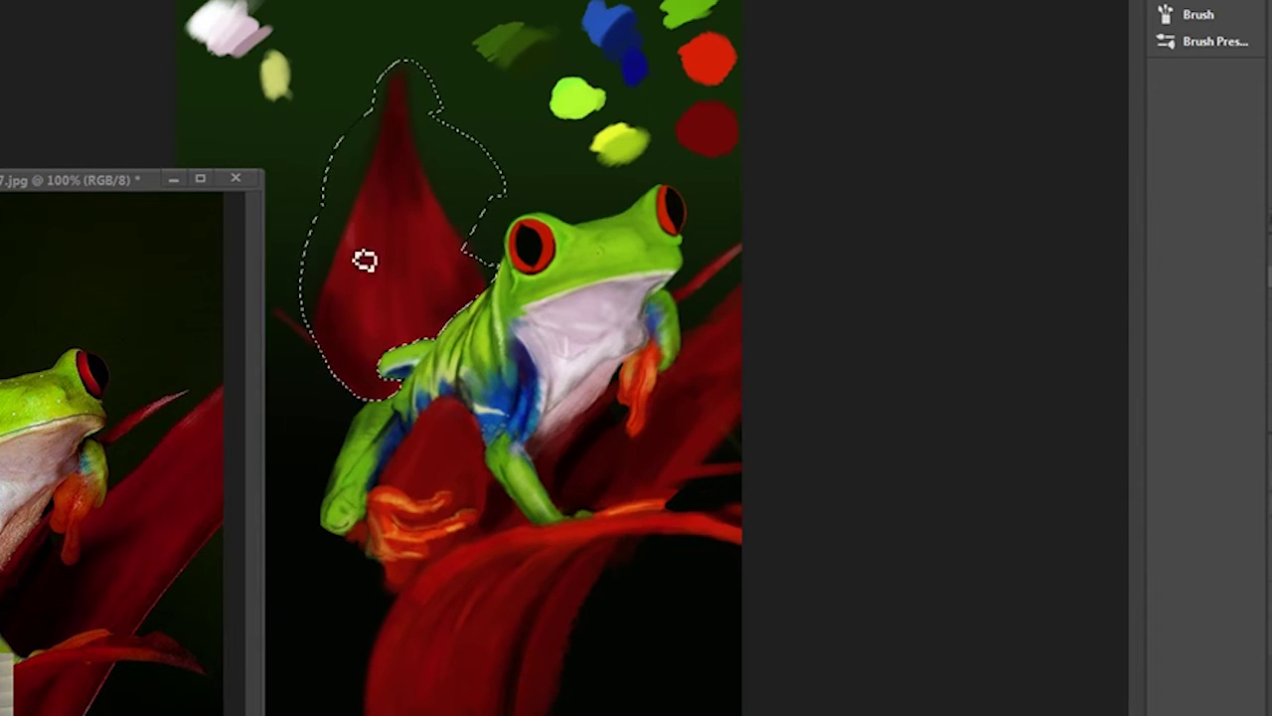
key(ctrl+d)
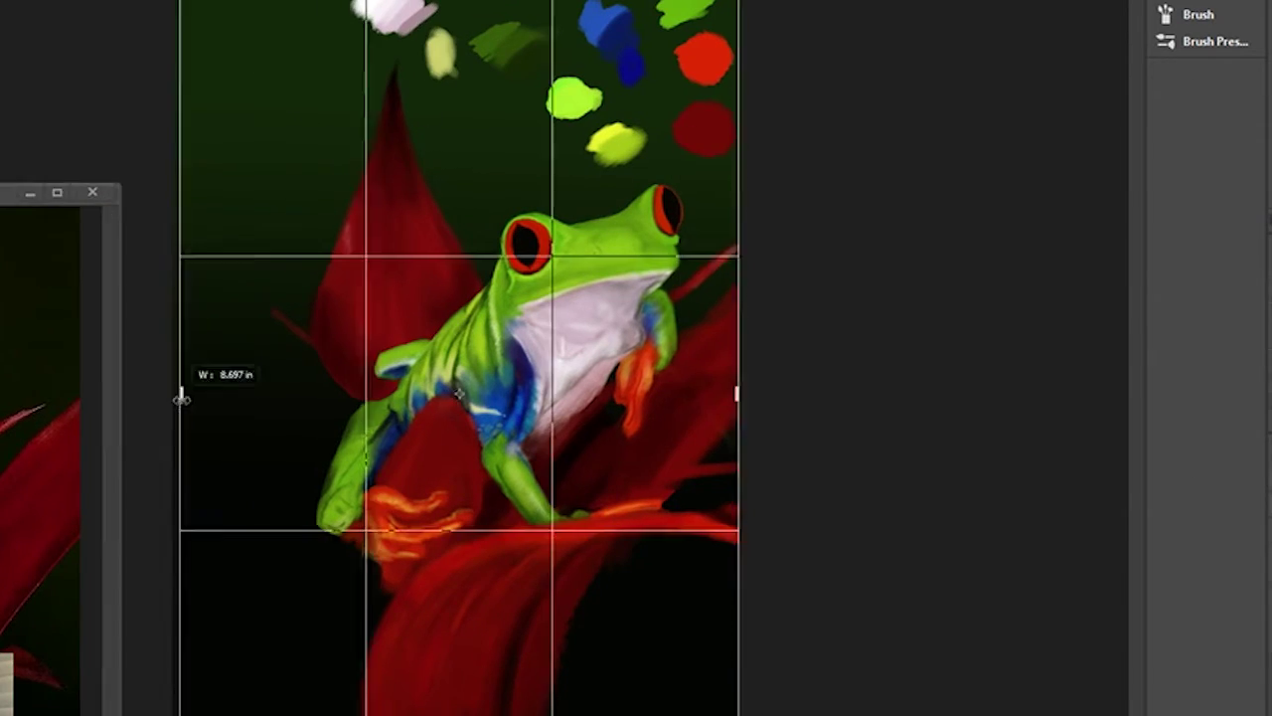
key(Return)
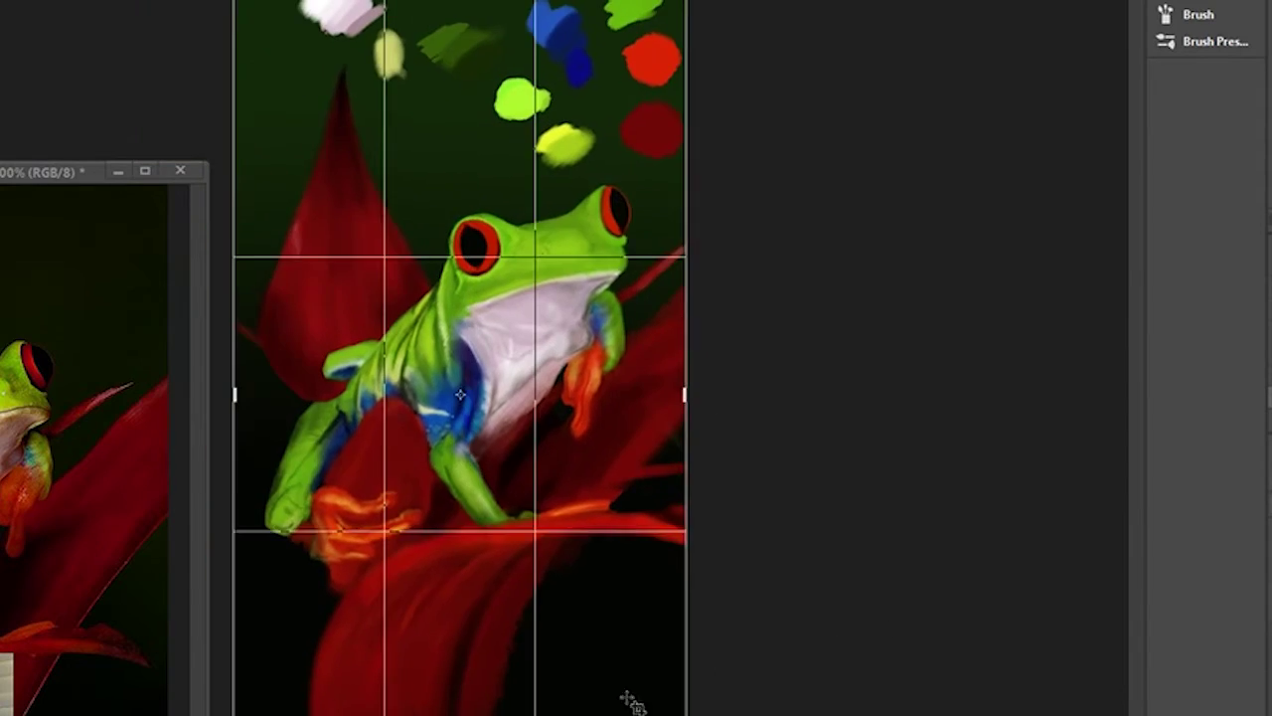
scroll(338, 461, up, 3)
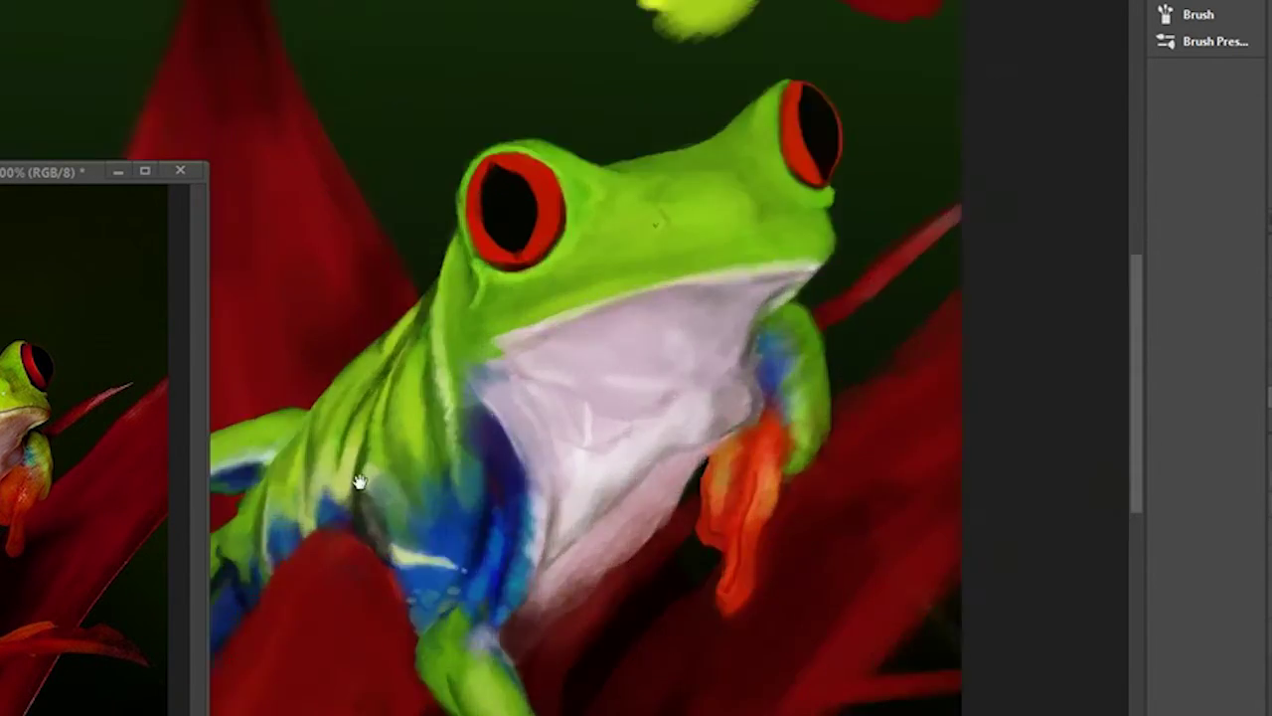
drag(355, 483, 628, 619)
scroll(640, 601, down, 3)
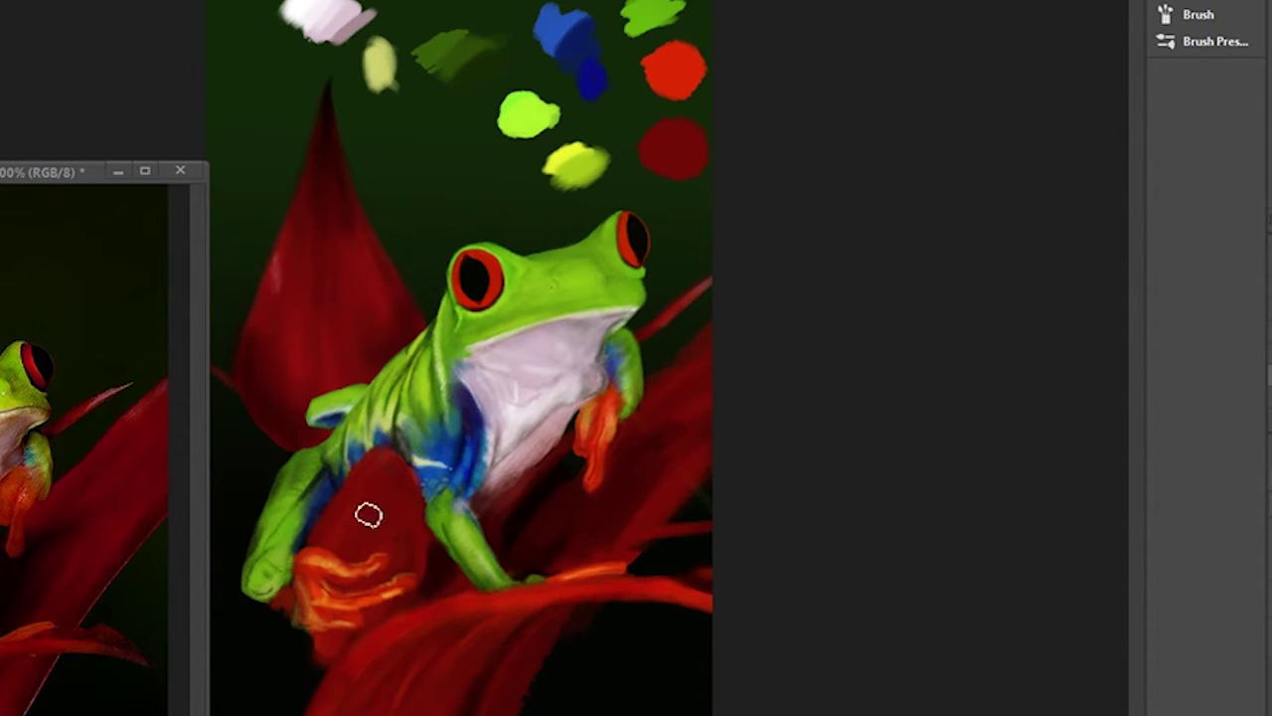
click(832, 284)
key(Return)
drag(271, 601, 281, 564)
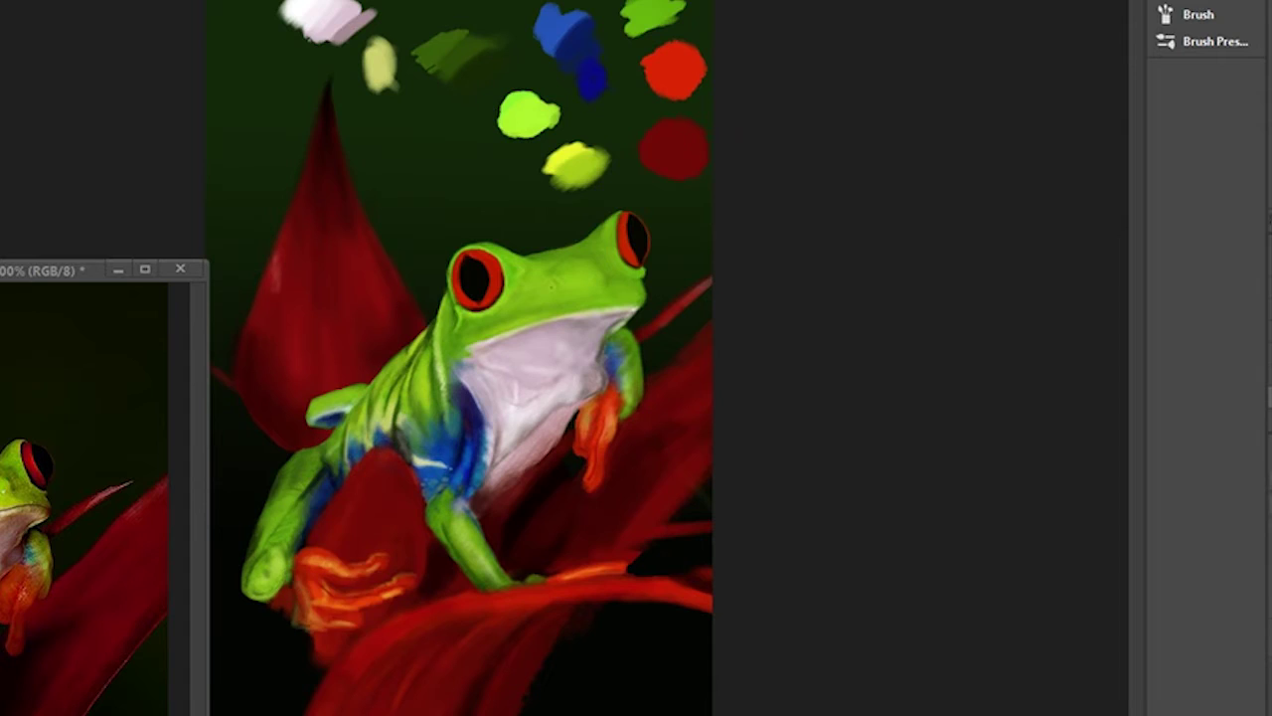
key(h)
key(h)
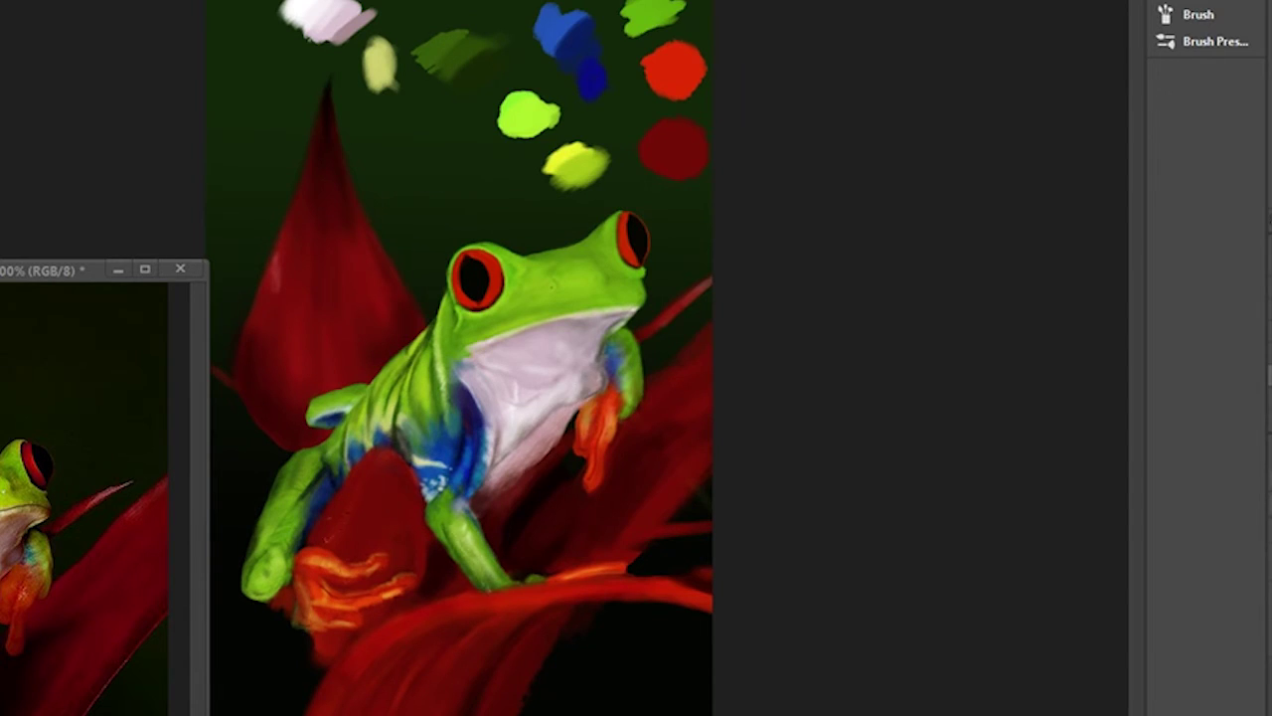
key(ctrl+z)
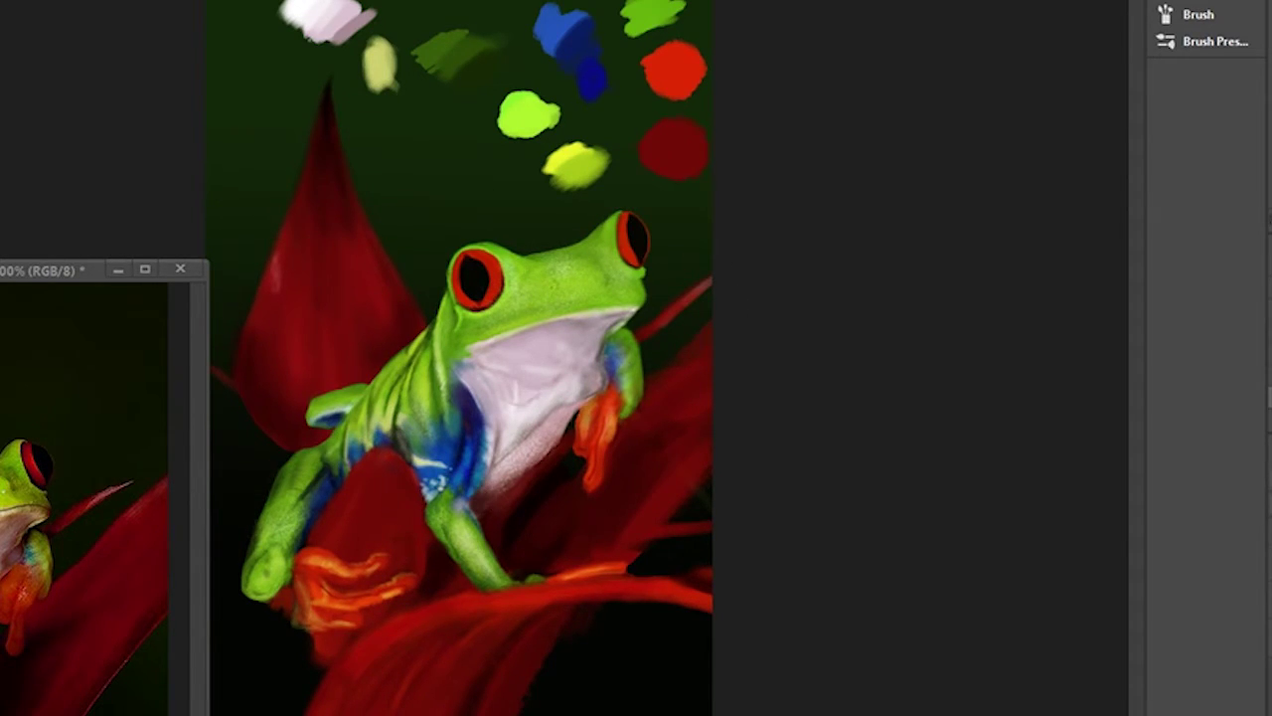
right_click(602, 348)
double_click(595, 273)
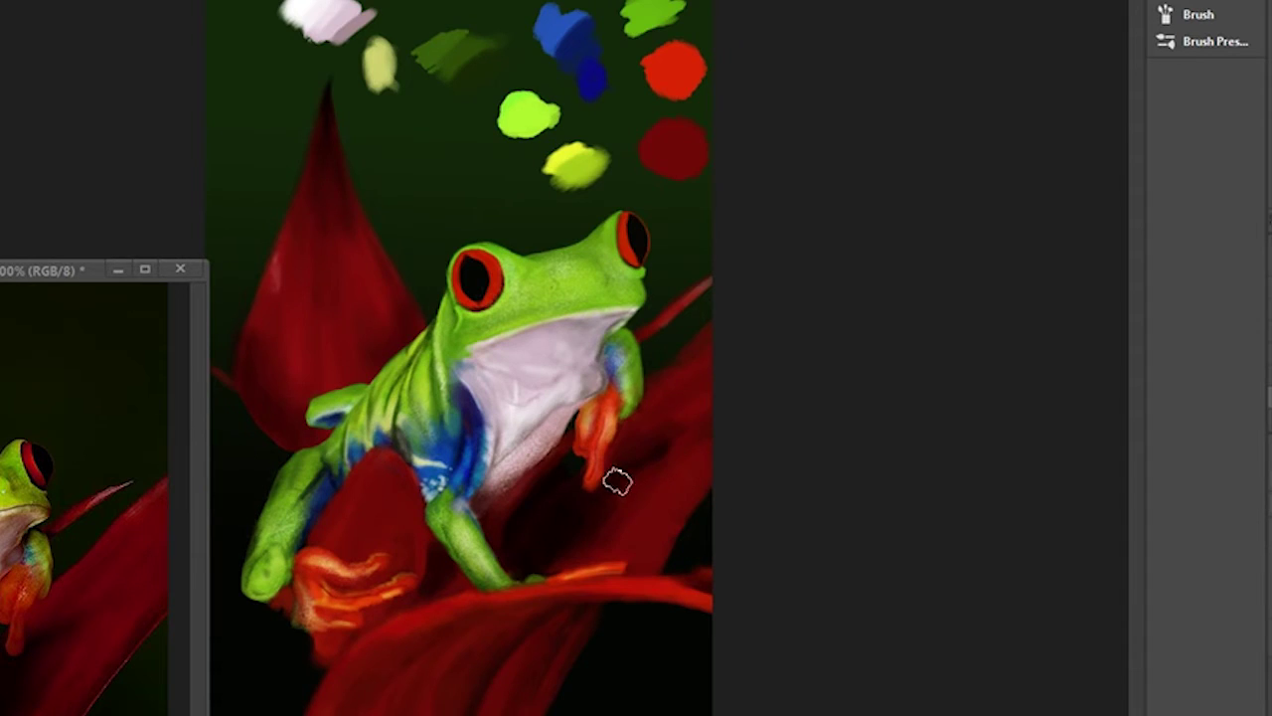
scroll(687, 361, up, 3)
scroll(630, 665, down, 1)
scroll(630, 665, down, 2)
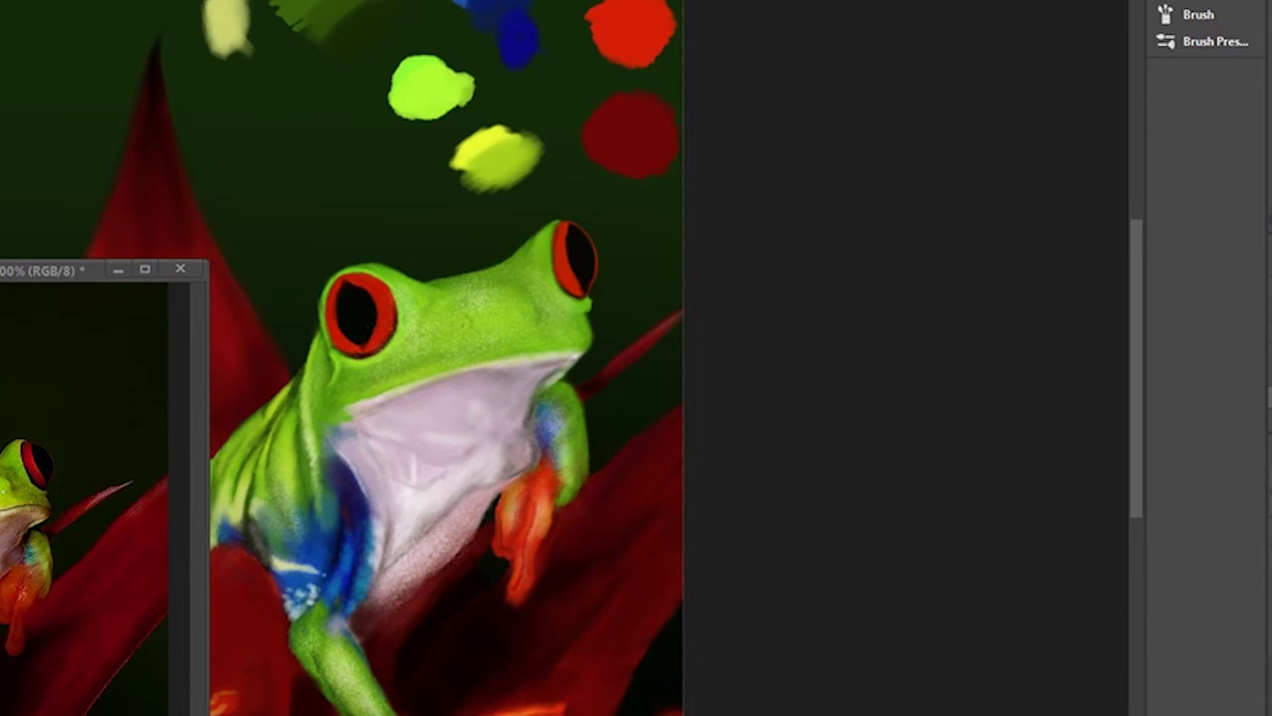
drag(594, 651, 864, 512)
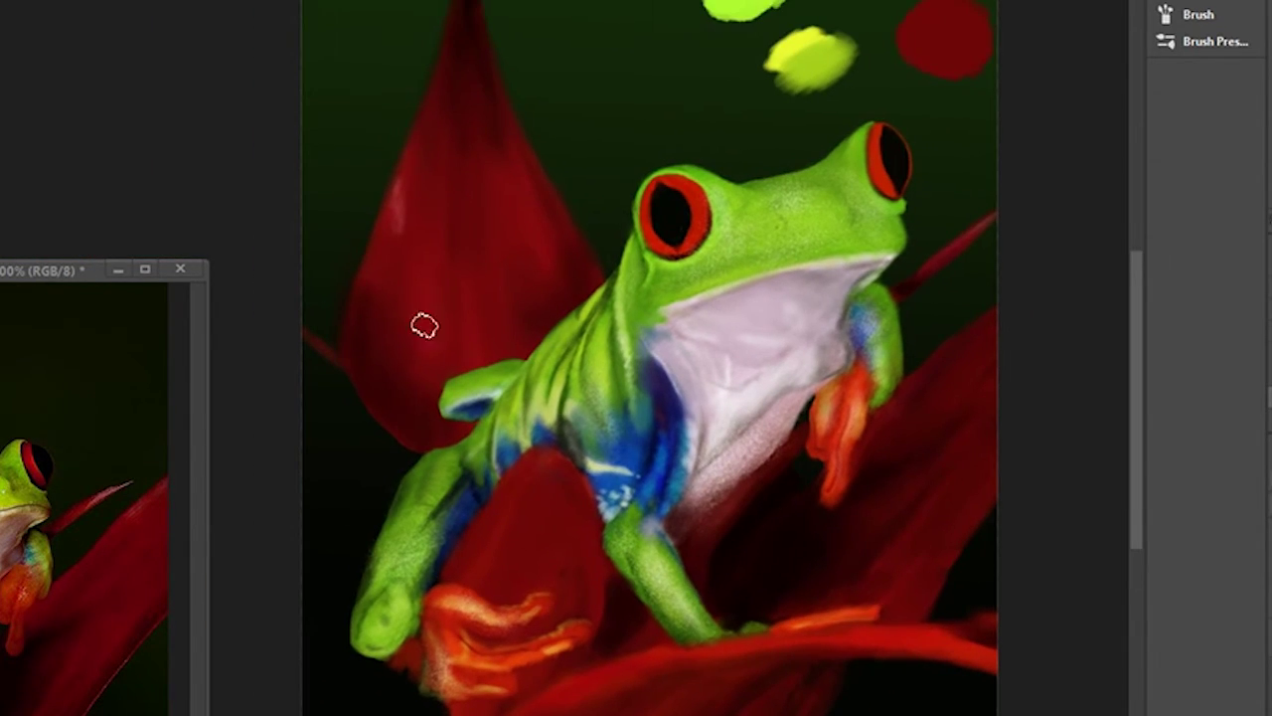
drag(449, 342, 563, 226)
drag(772, 74, 522, 507)
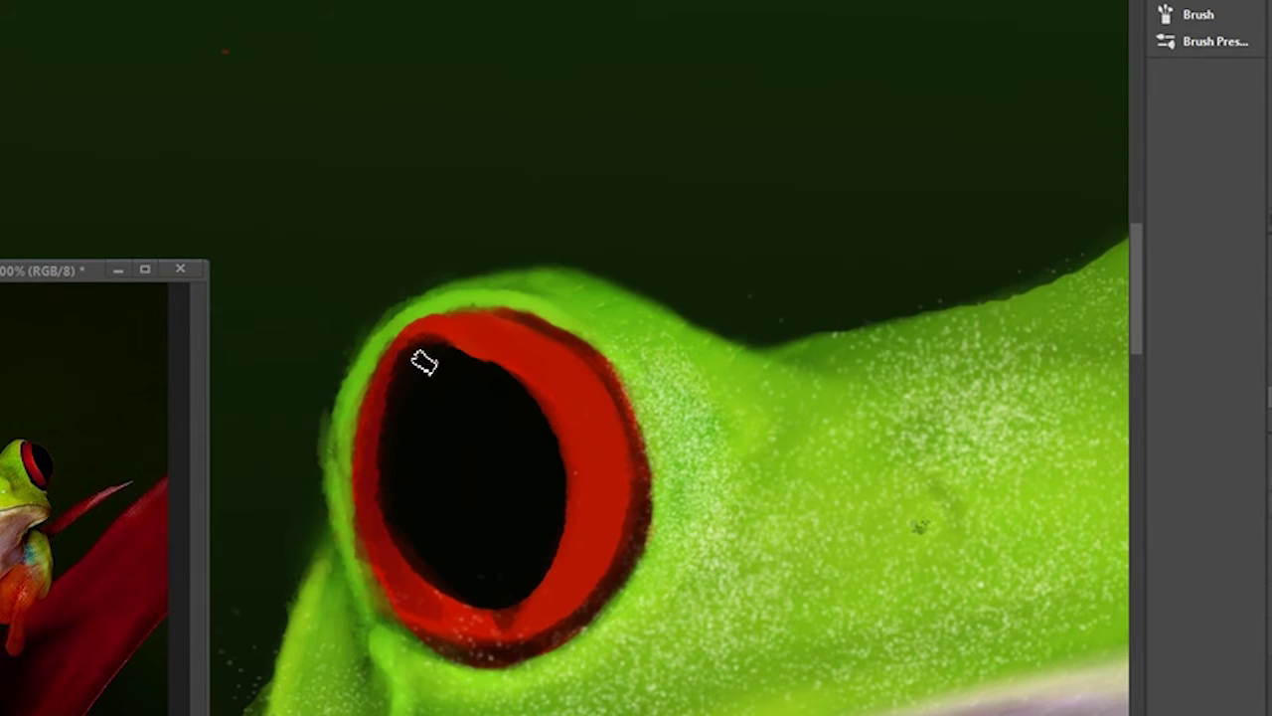
drag(392, 404, 390, 546)
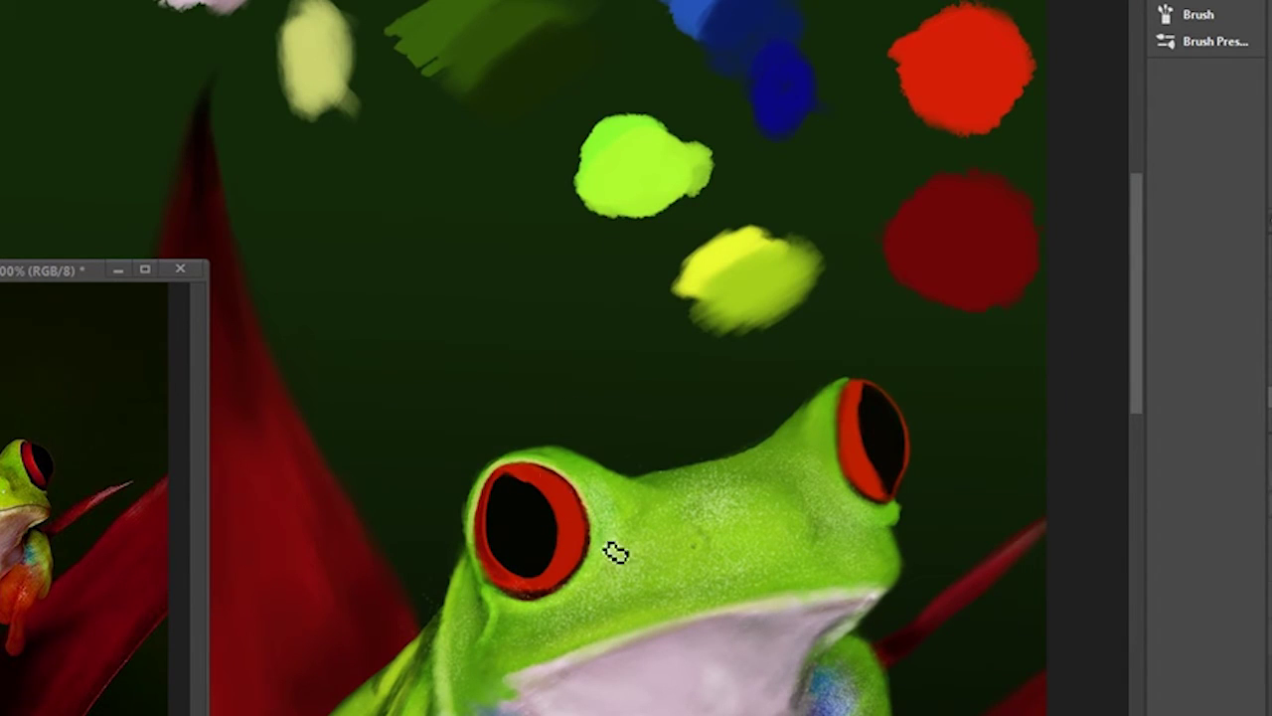
key(ctrl+plus)
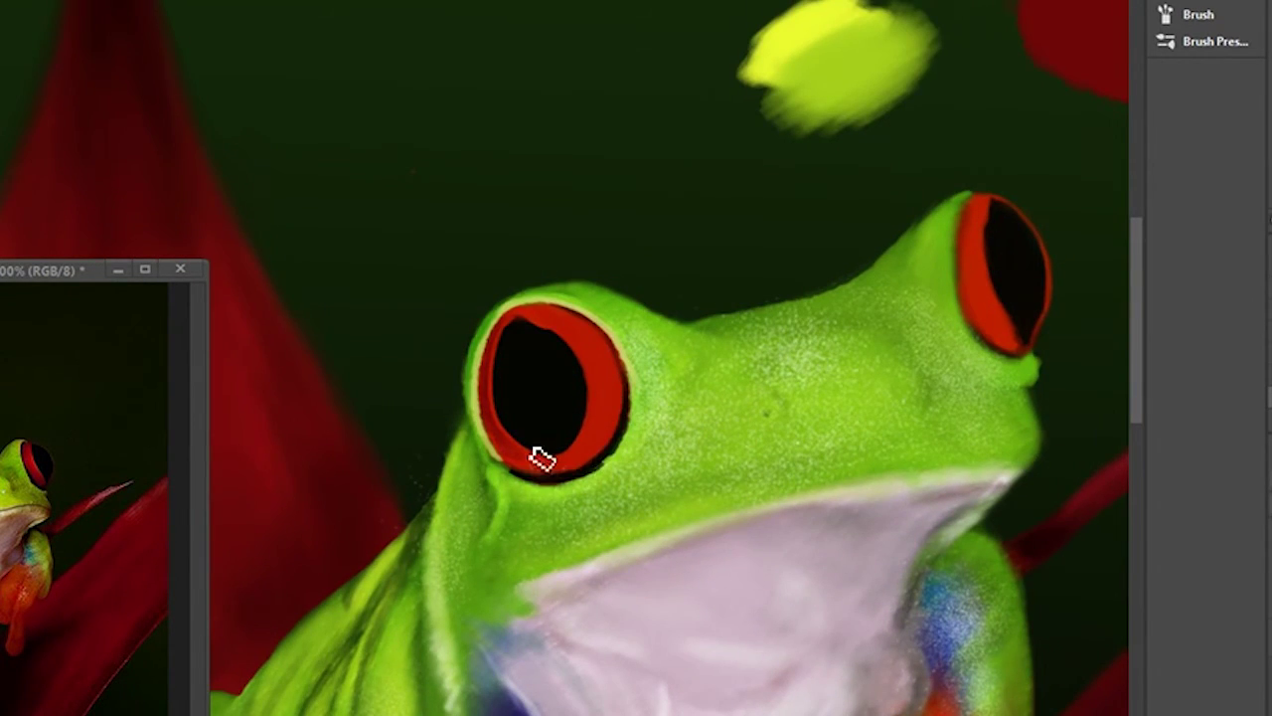
scroll(540, 455, right, 2)
key(ctrl+minus)
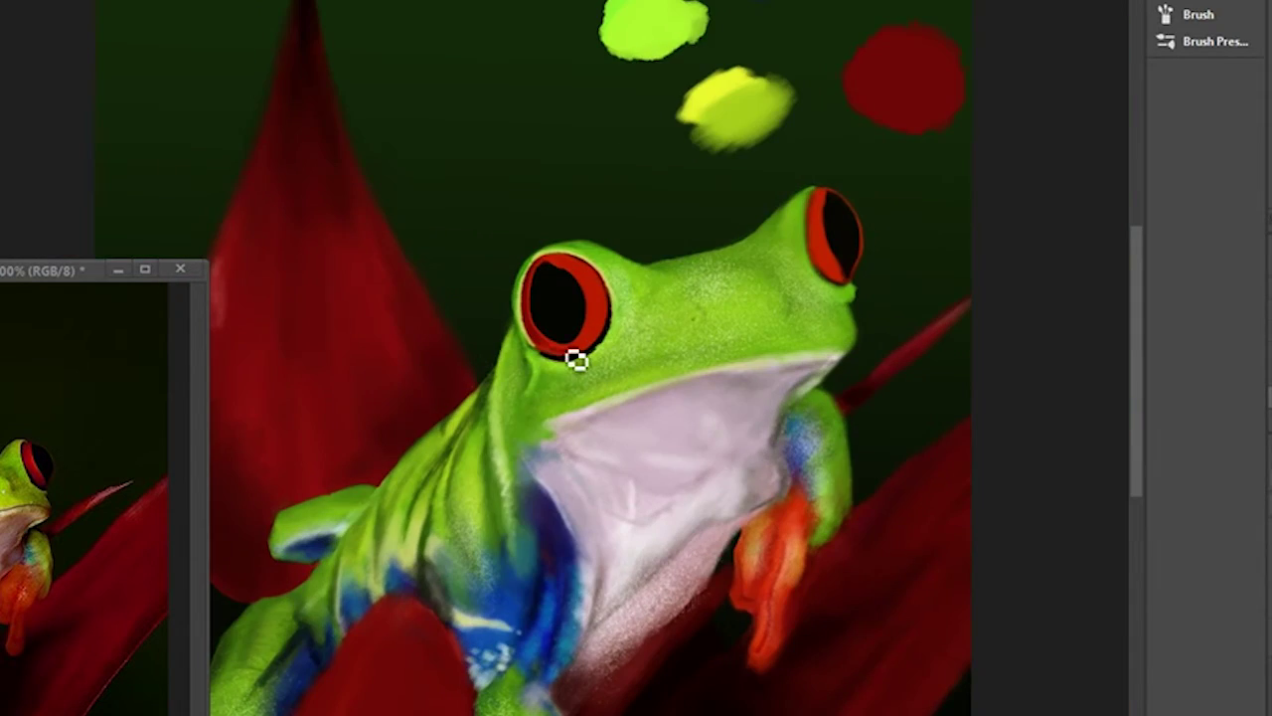
scroll(723, 411, up, 3)
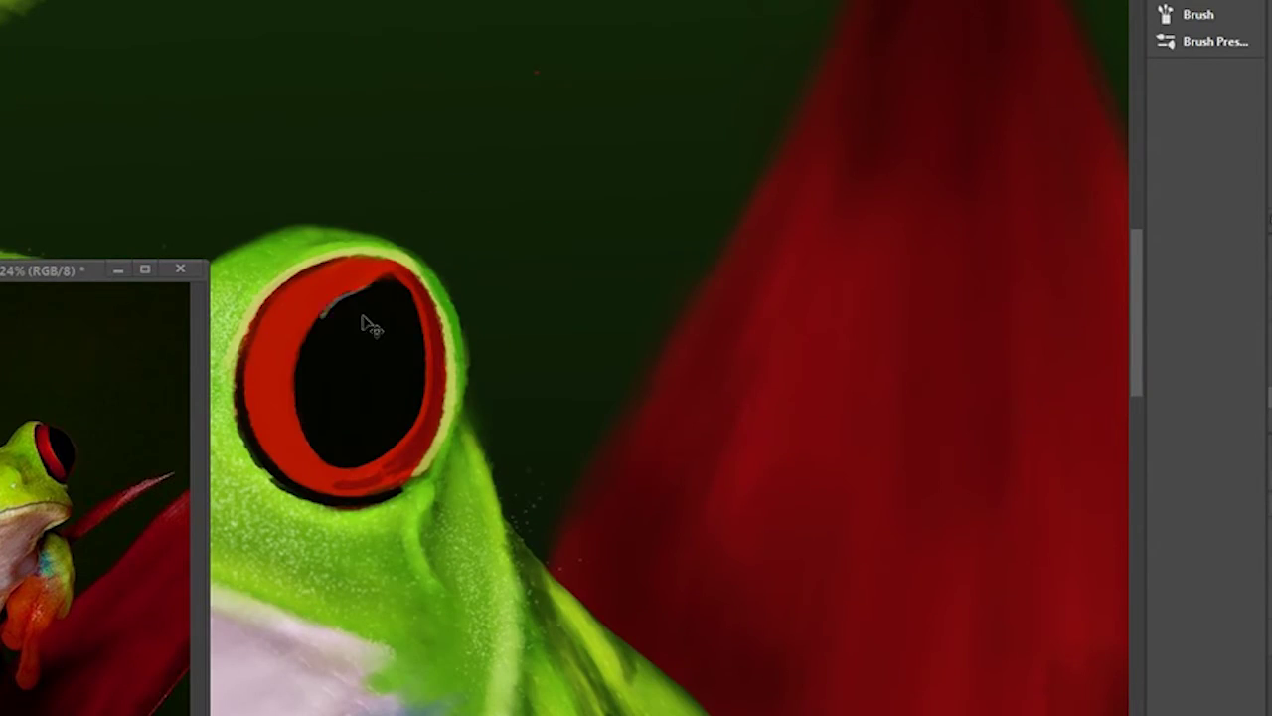
drag(328, 452, 368, 292)
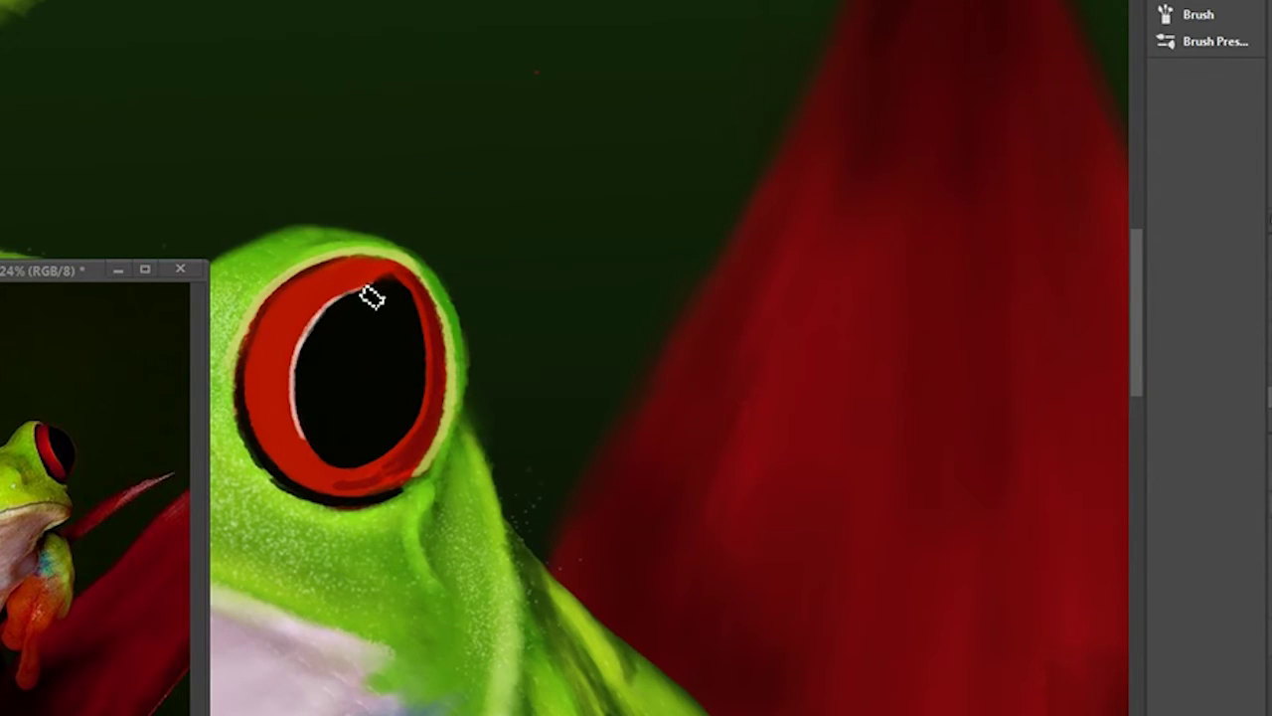
scroll(530, 327, down, 5)
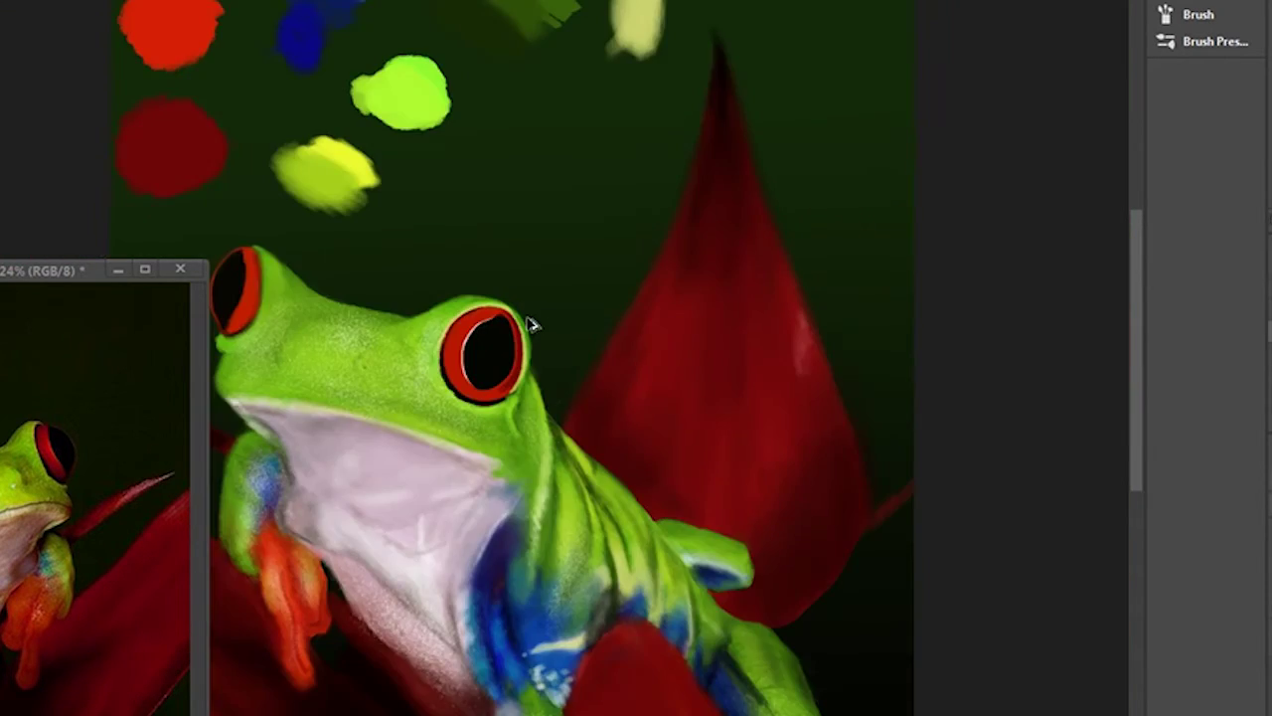
drag(788, 189, 727, 203)
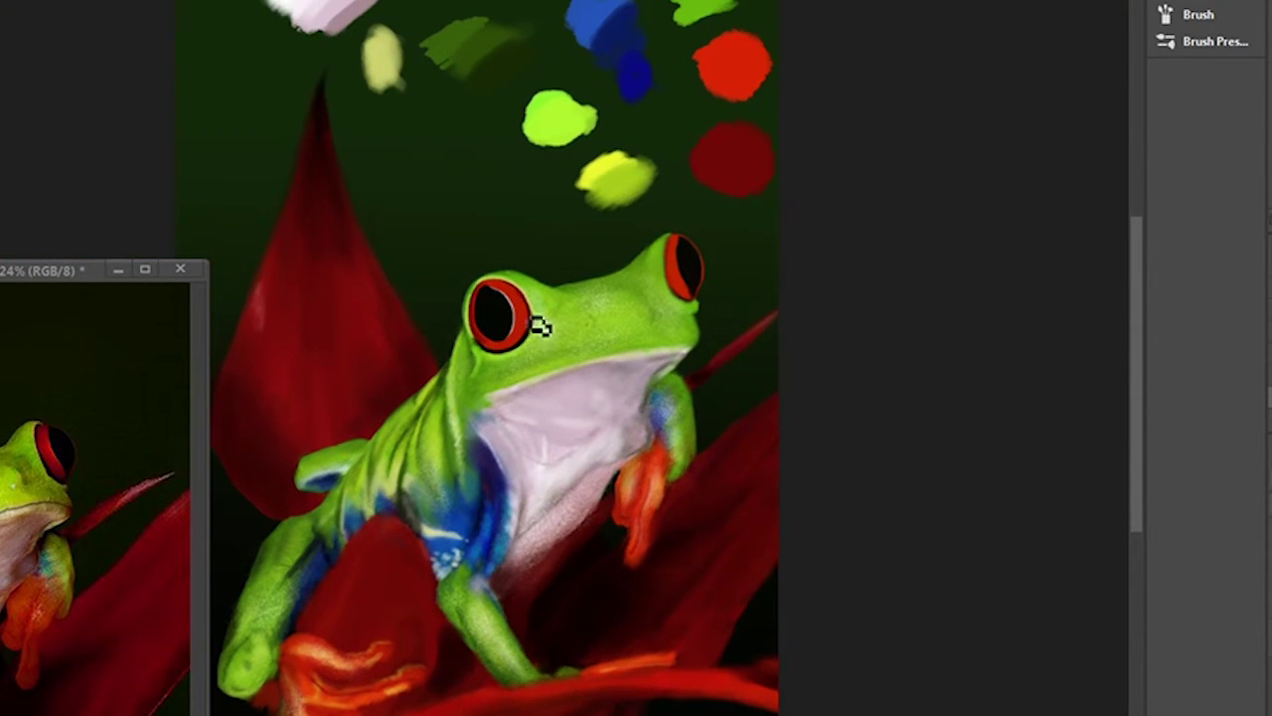
drag(523, 270, 404, 340)
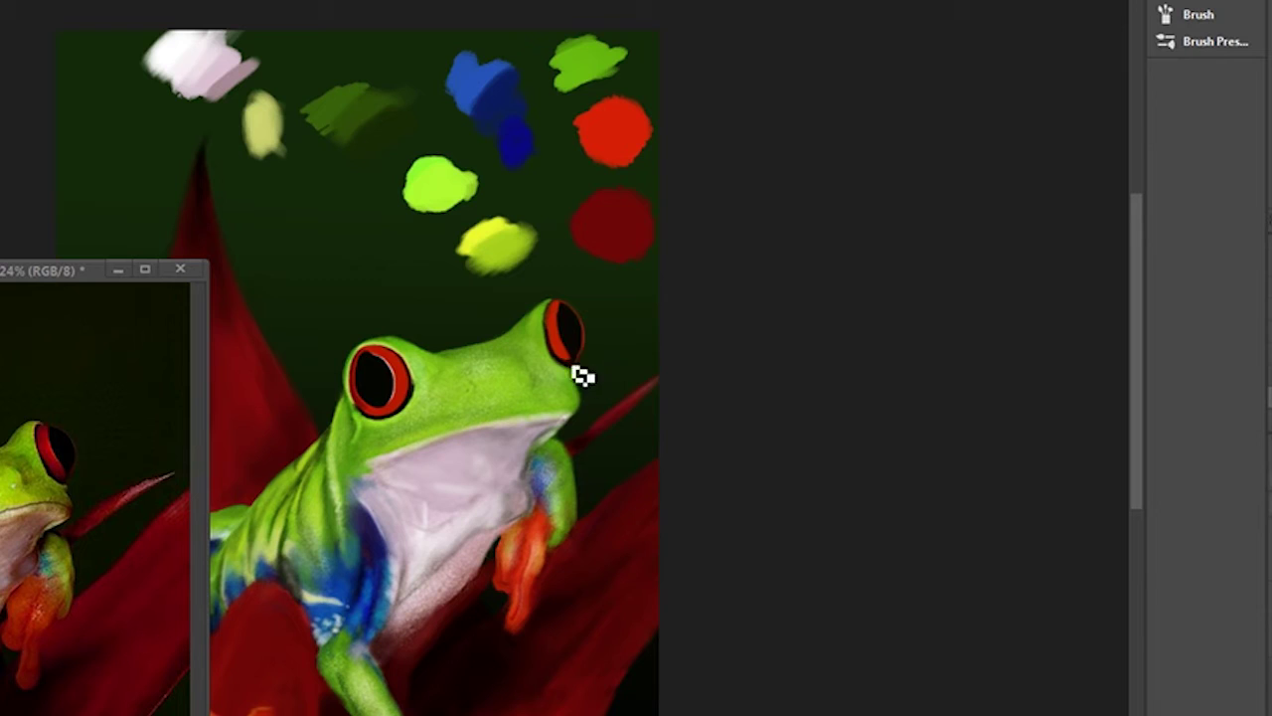
scroll(575, 313, up, 5)
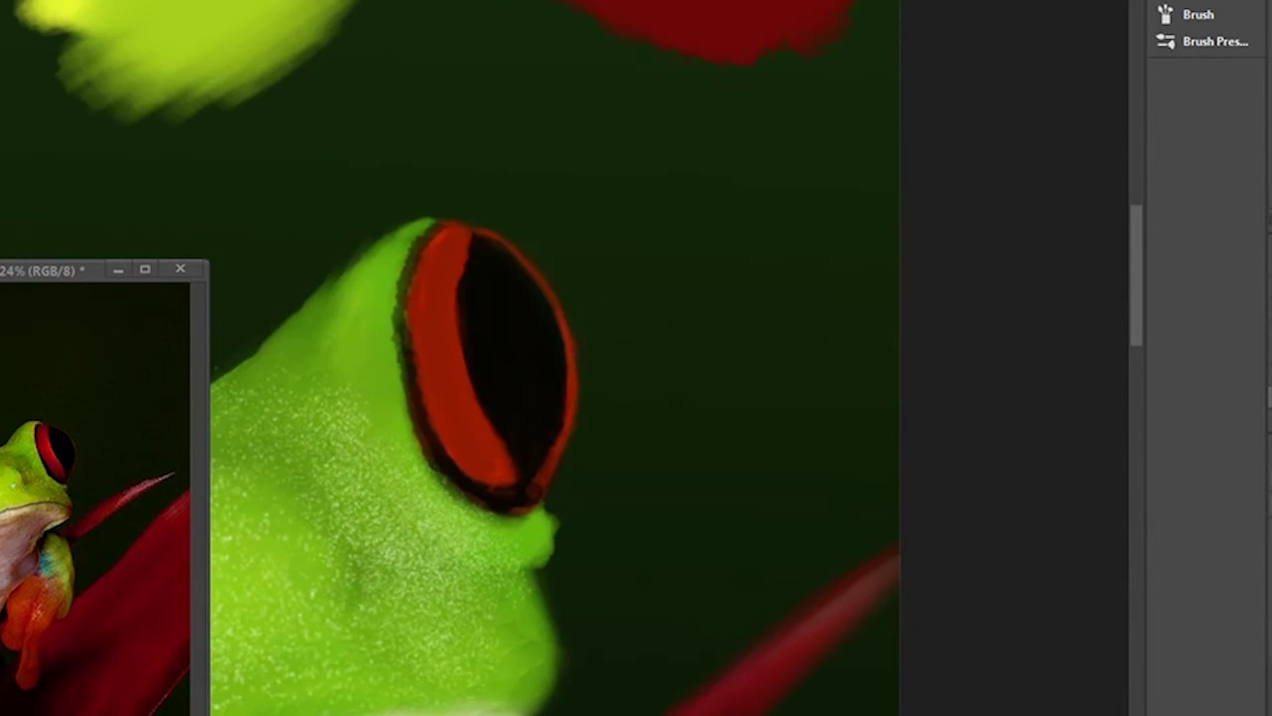
scroll(557, 292, down, 4)
scroll(614, 454, up, 3)
drag(613, 454, 719, 469)
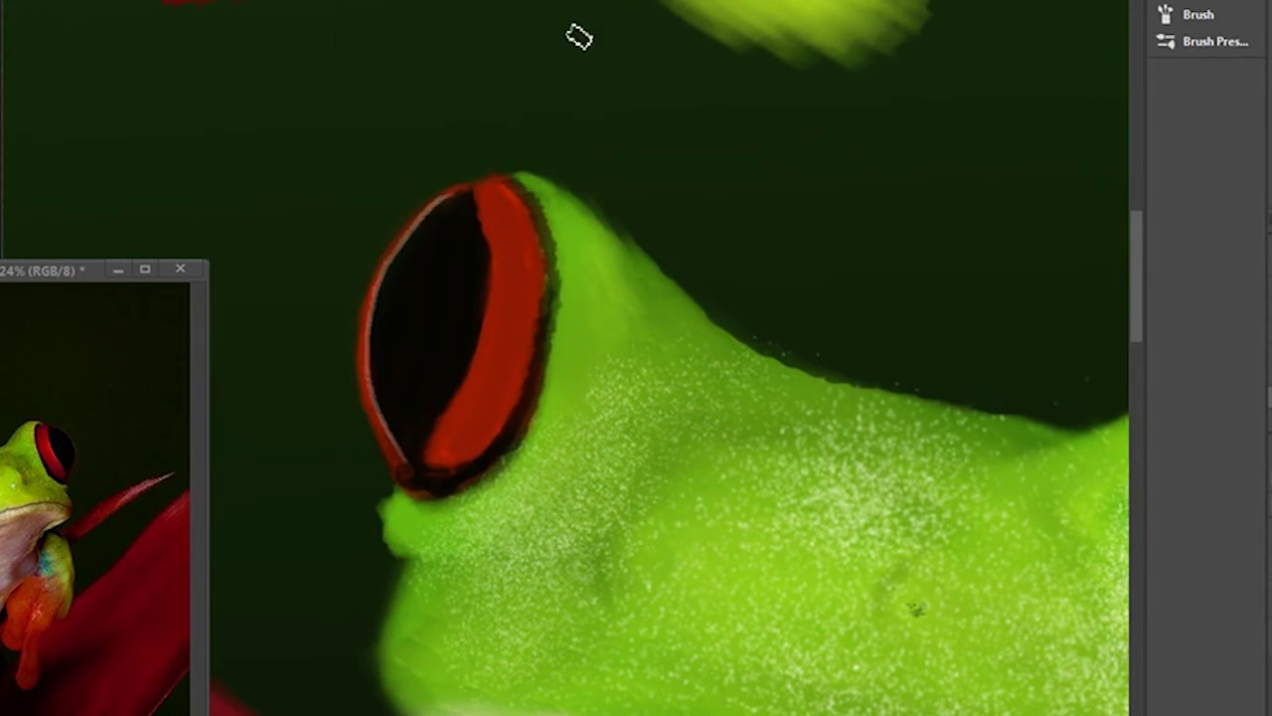
drag(429, 480, 580, 243)
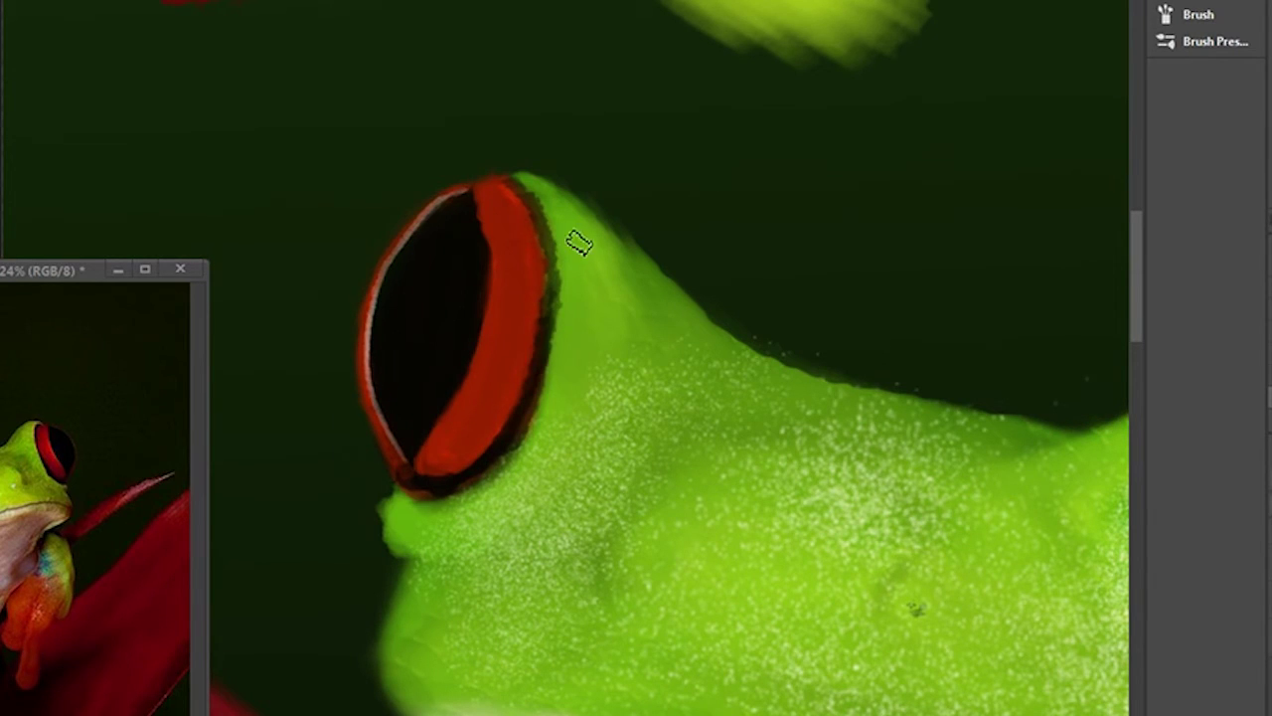
scroll(588, 190, down, 4)
scroll(579, 316, up, 3)
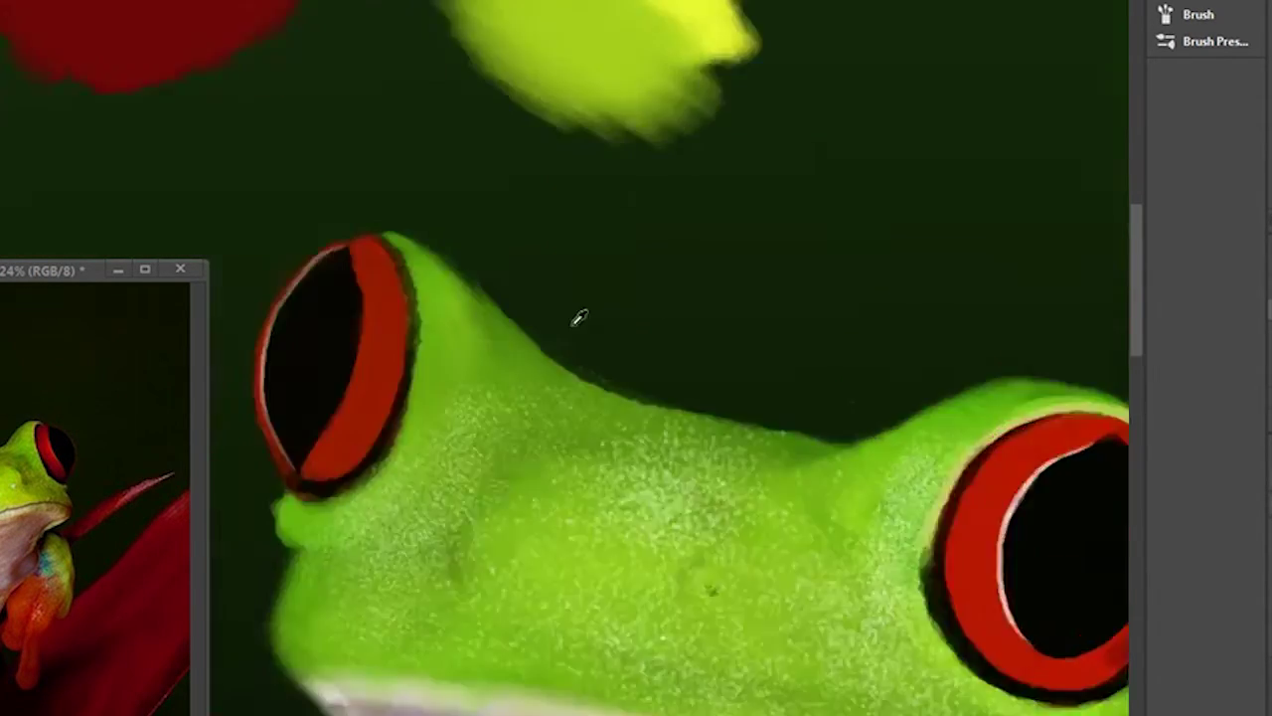
scroll(462, 469, up, 2)
scroll(447, 620, down, 4)
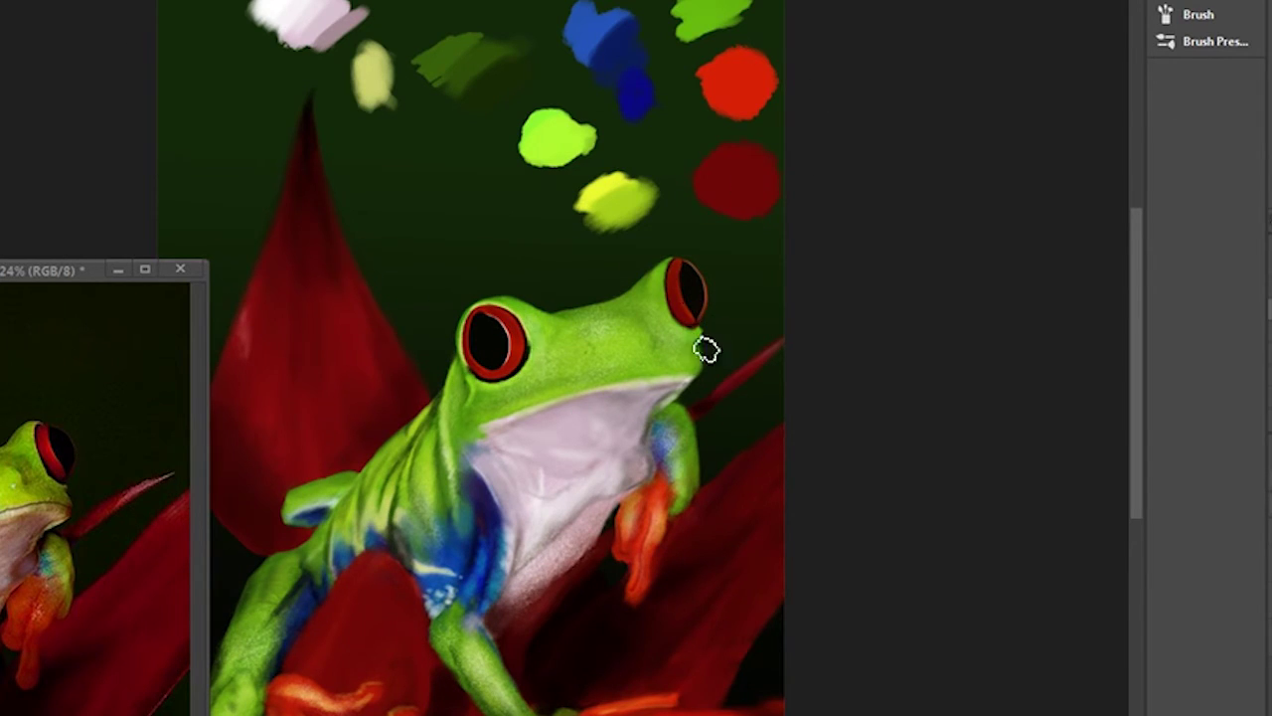
scroll(643, 485, down, 2)
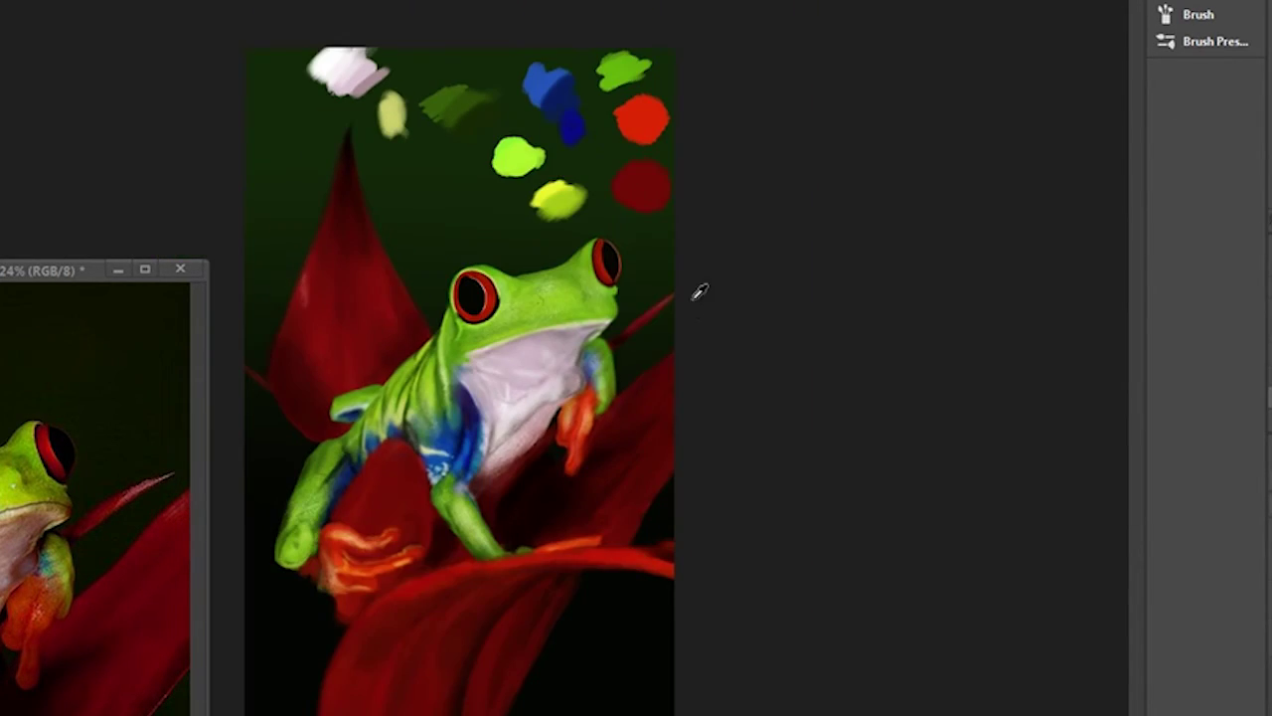
scroll(487, 294, up, 3)
scroll(502, 421, up, 1)
scroll(528, 541, down, 3)
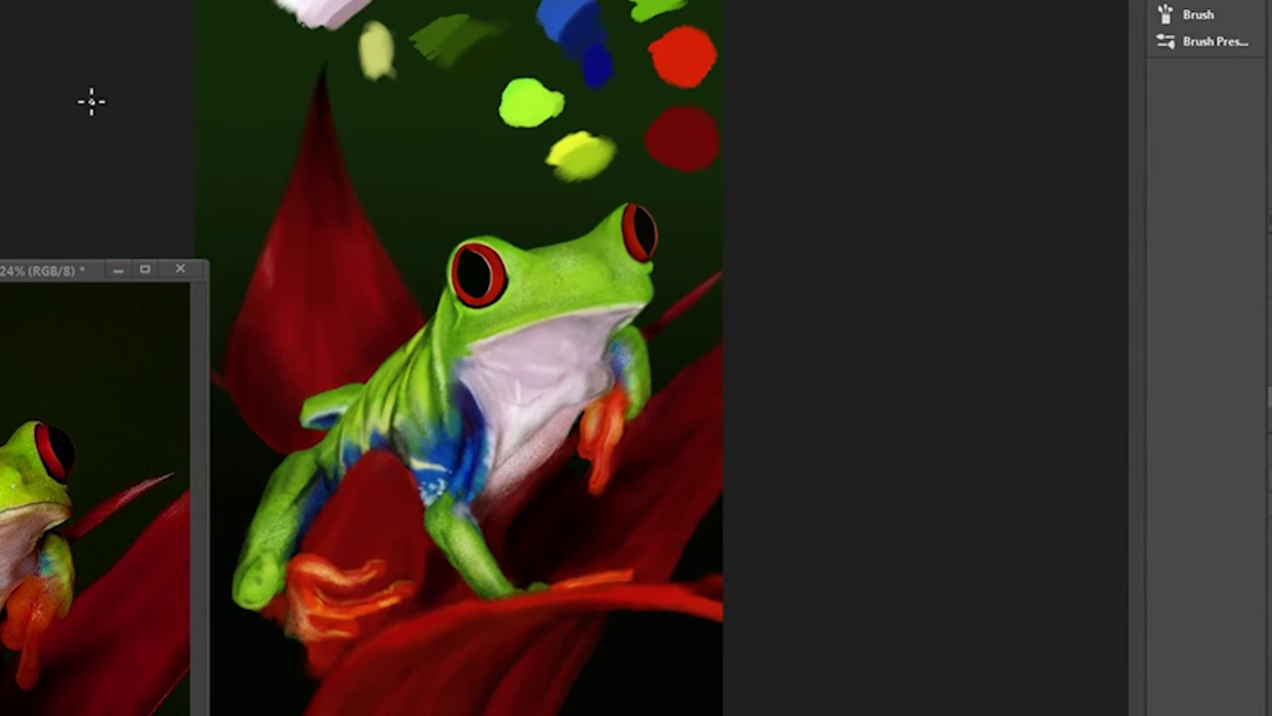
Raise the brush's Minimum Roundness from 46% to 100%.
key(F5)
click(801, 109)
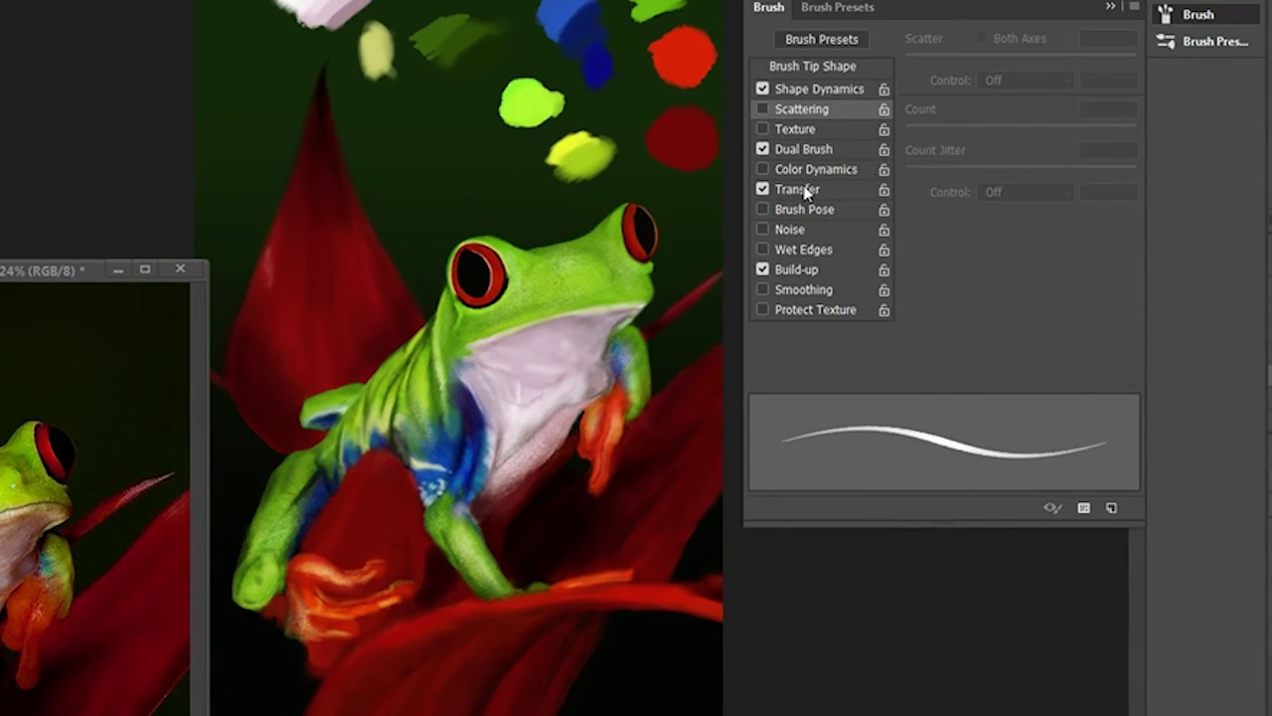
click(819, 89)
drag(1011, 344, 1136, 344)
key(F5)
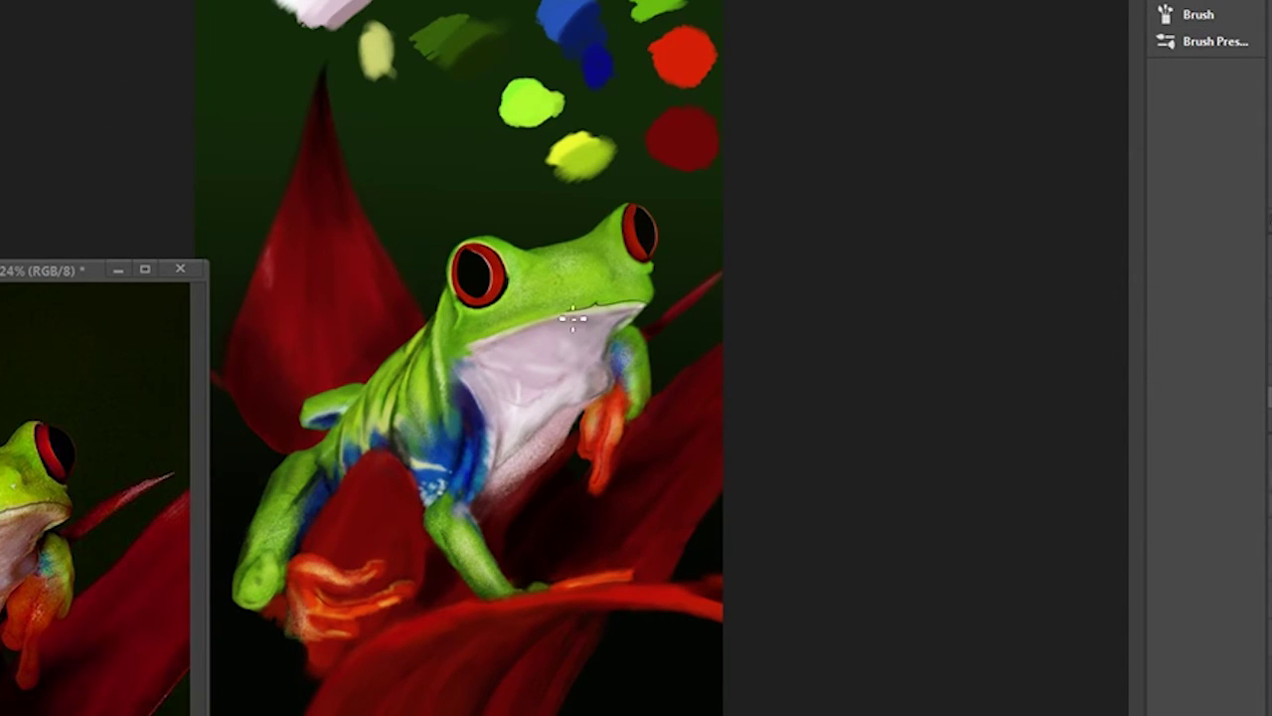
Sample the frog's throat colour and softly repaint the throat with it.
scroll(572, 318, up, 5)
scroll(630, 114, down, 6)
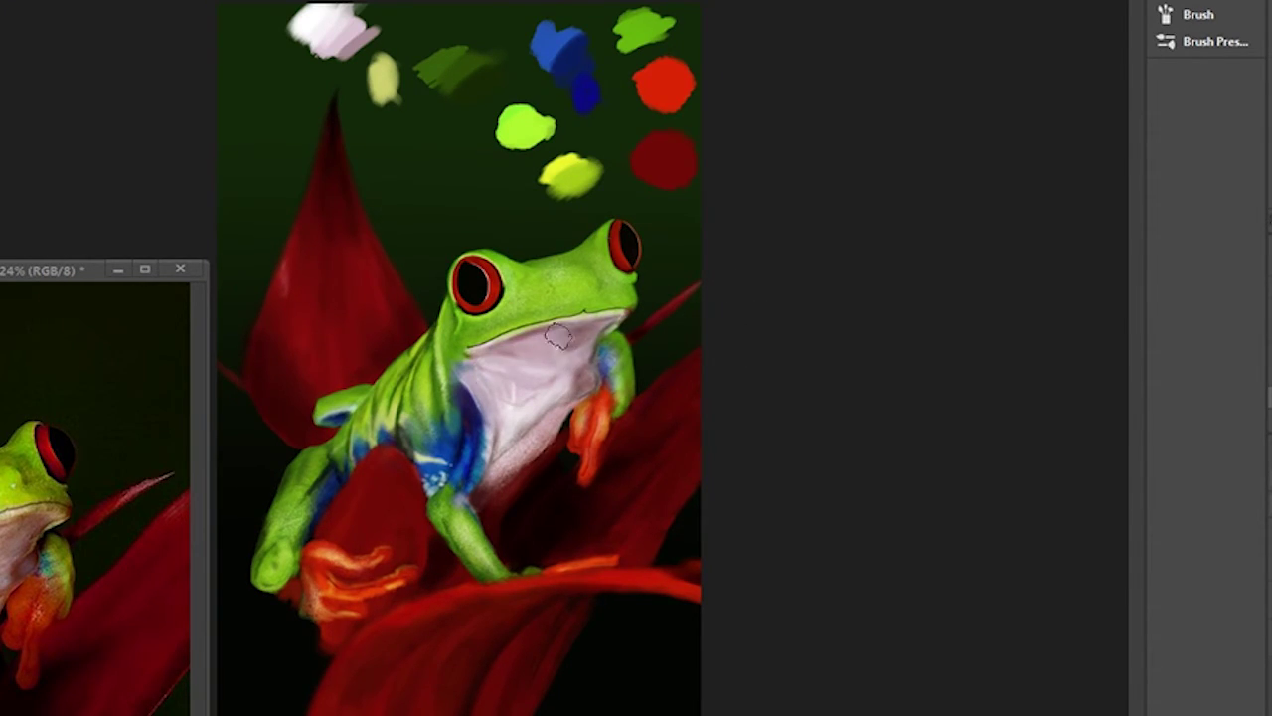
alt+click(529, 332)
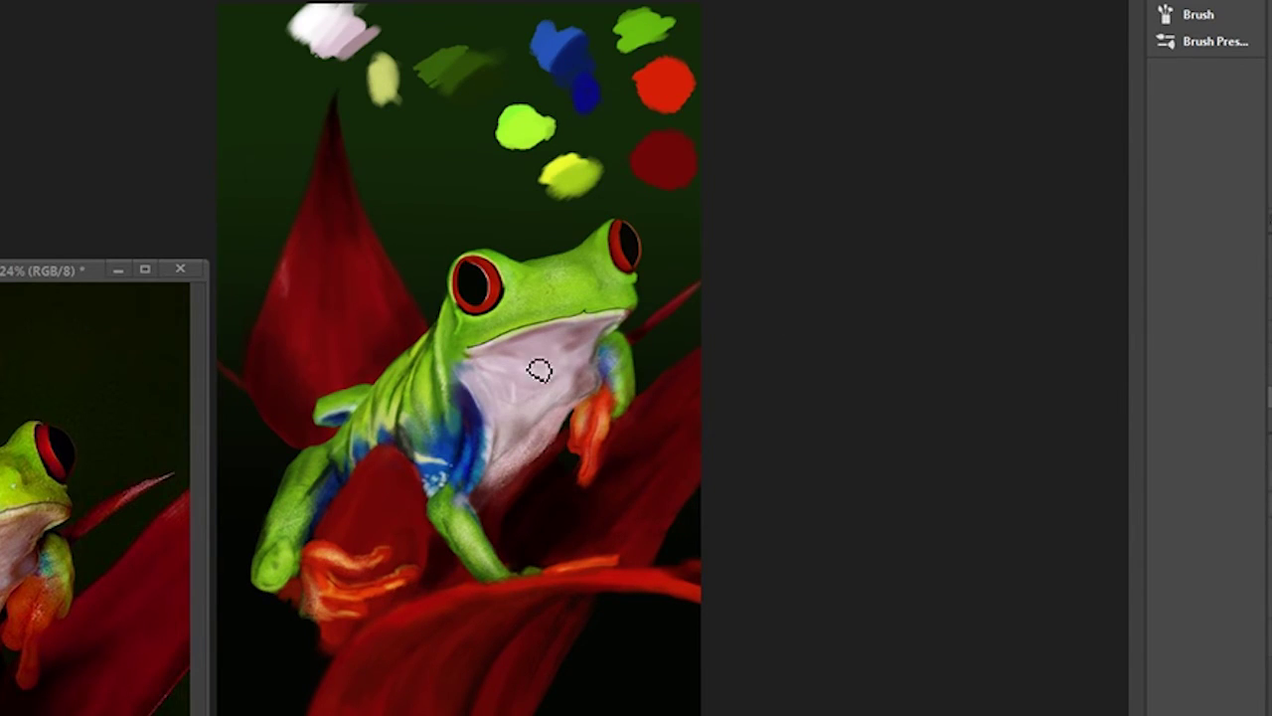
drag(538, 369, 506, 406)
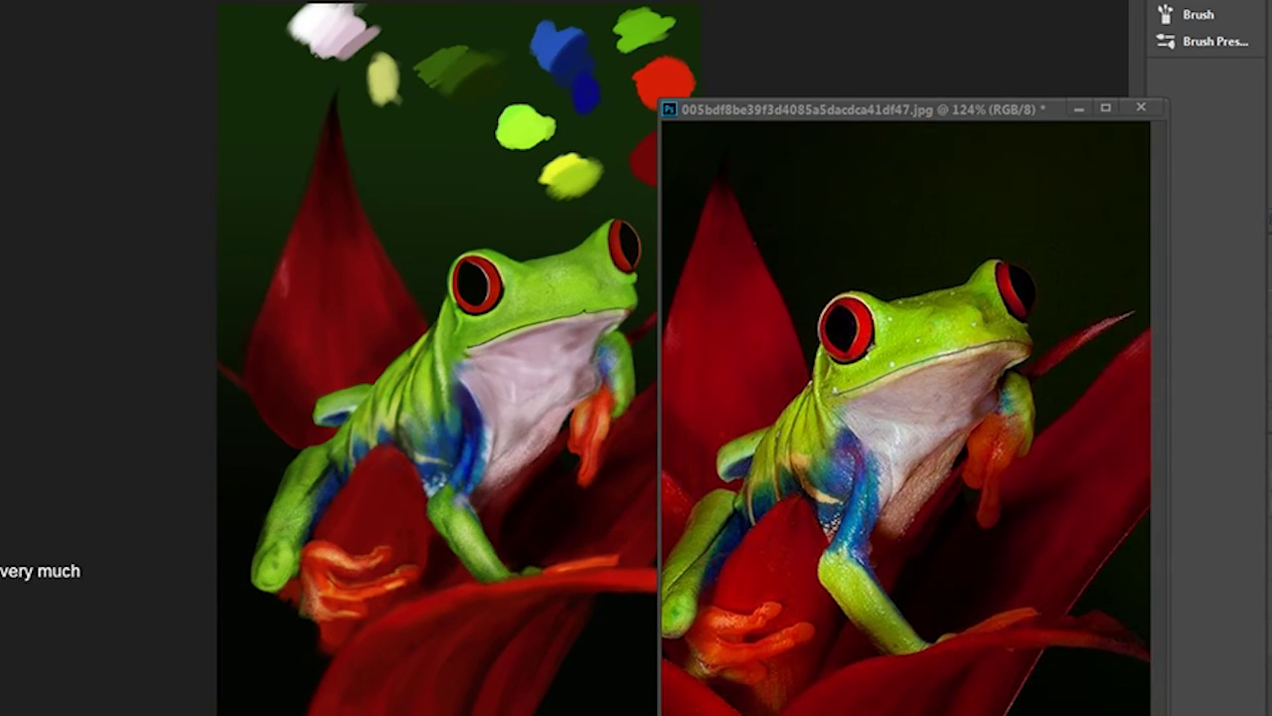
Place the reference photo window beside the painting.
key(ctrl+a)
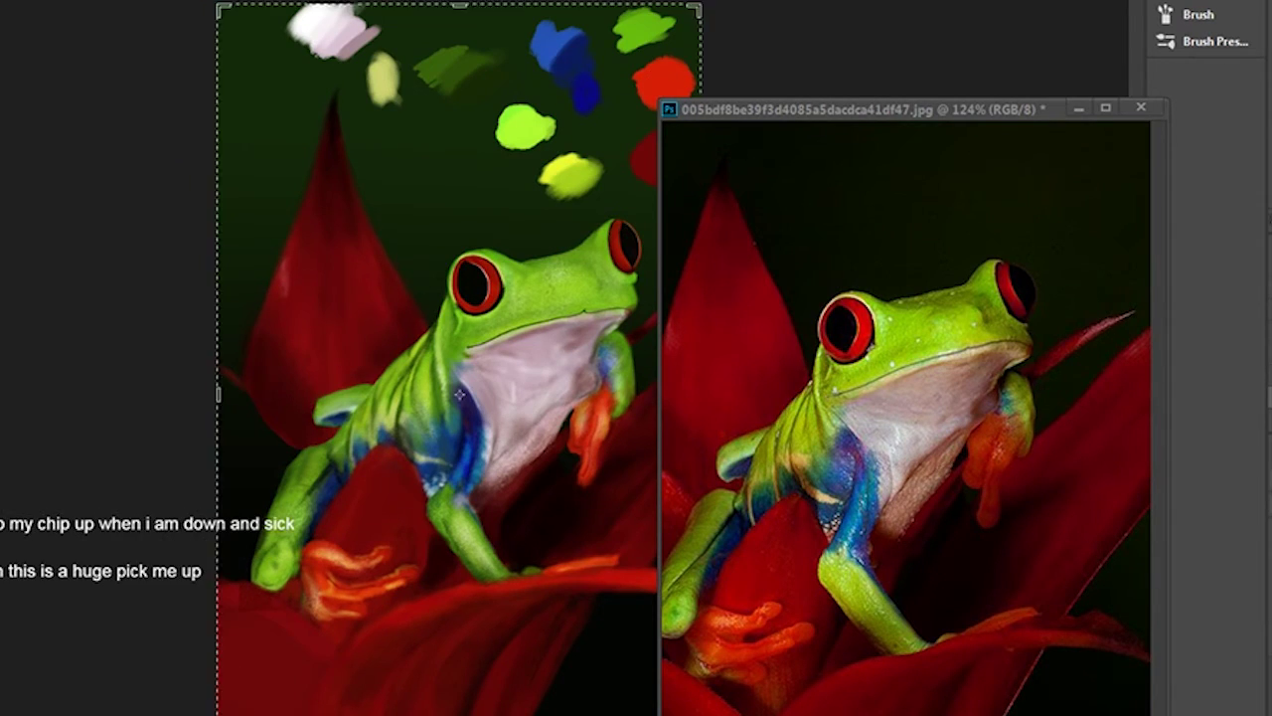
key(ctrl+d)
scroll(459, 395, up, 1)
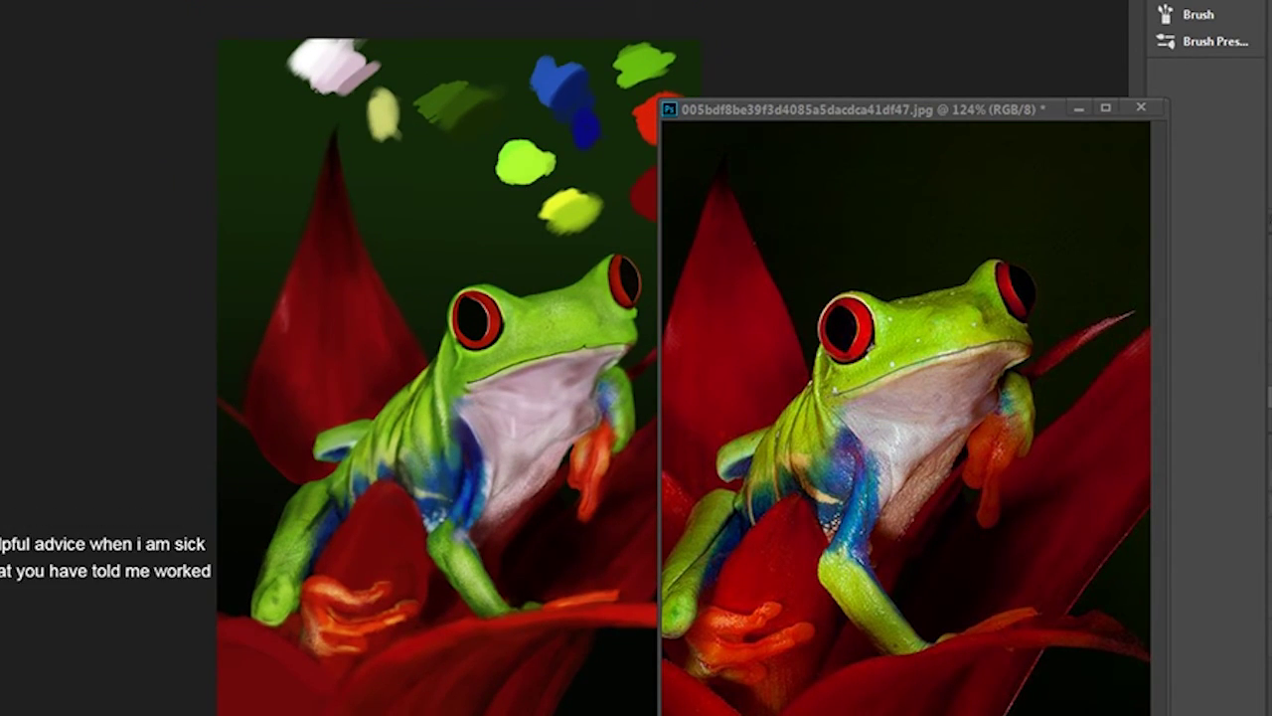
drag(915, 120, 981, 124)
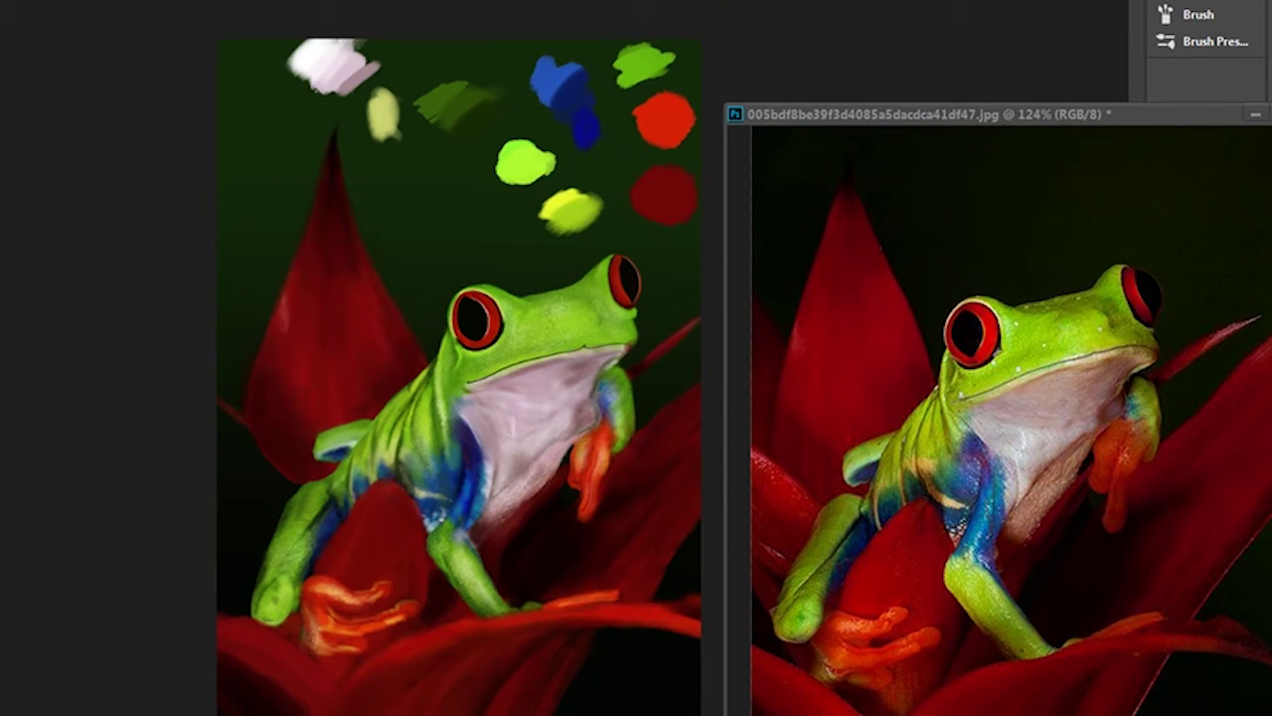
Paint the petal by the left leg dark red #bf0404 and highlight a petal edge.
click(10, 656)
key(Return)
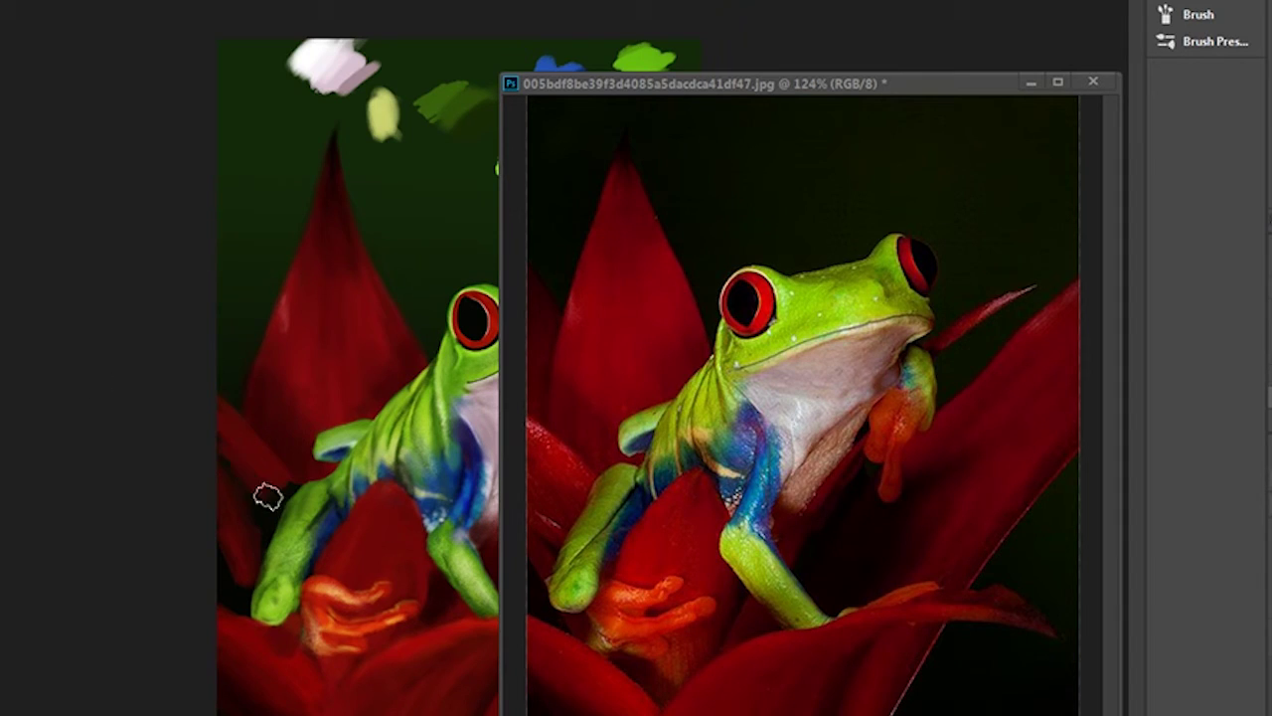
drag(267, 497, 223, 531)
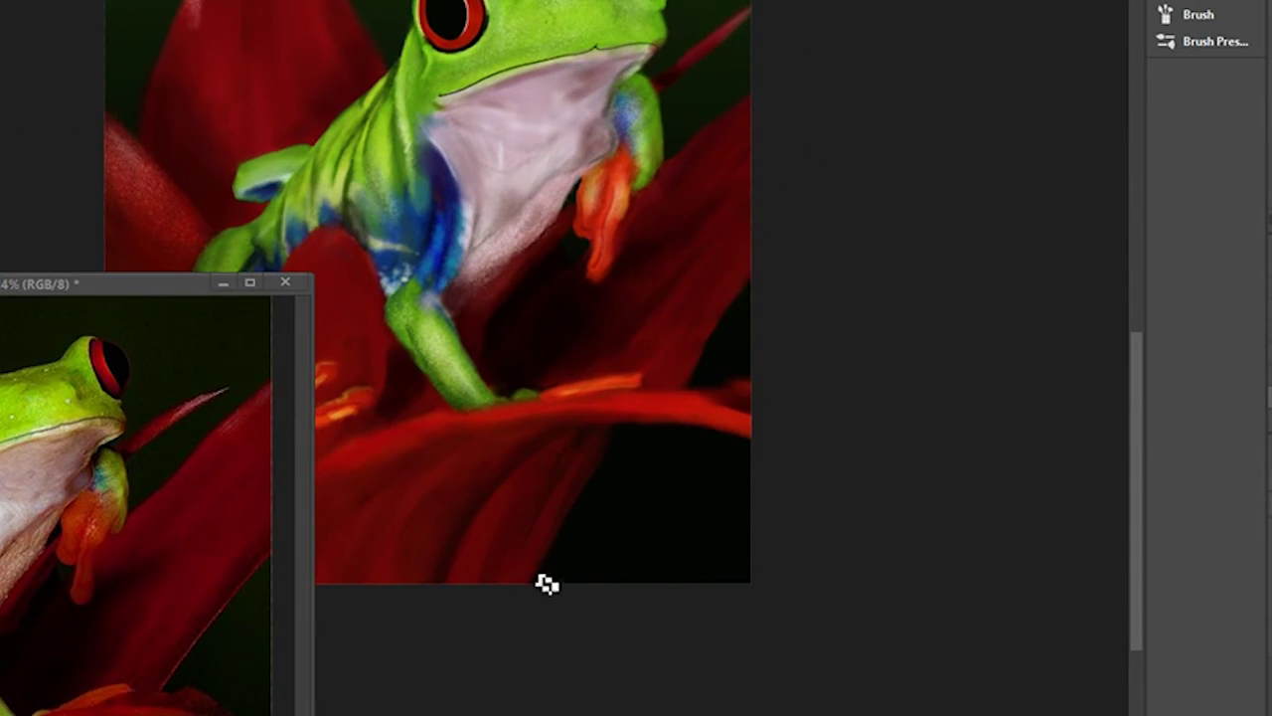
drag(527, 582, 604, 455)
Paint thin light highlights along the red petal edges, including the lower petal.
mouse_move(751, 255)
mouse_down()
mouse_move(648, 392)
mouse_move(752, 256)
mouse_up()
drag(526, 582, 622, 425)
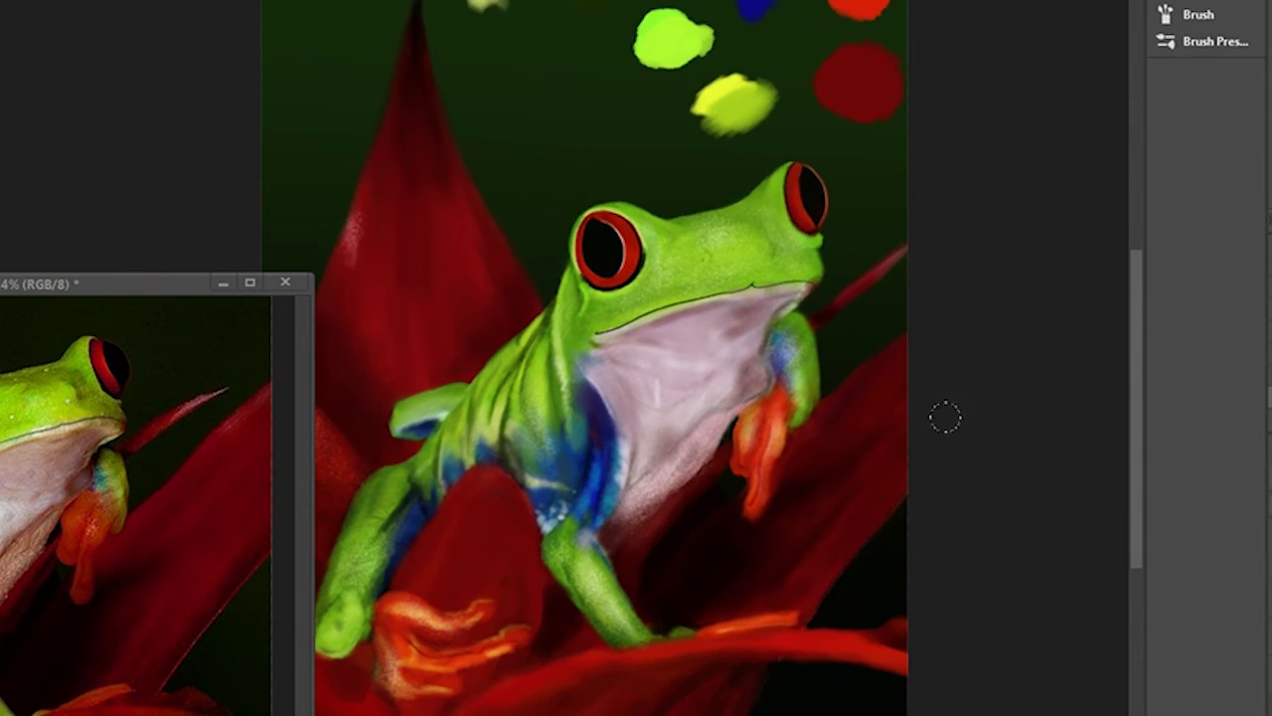
drag(516, 458, 626, 390)
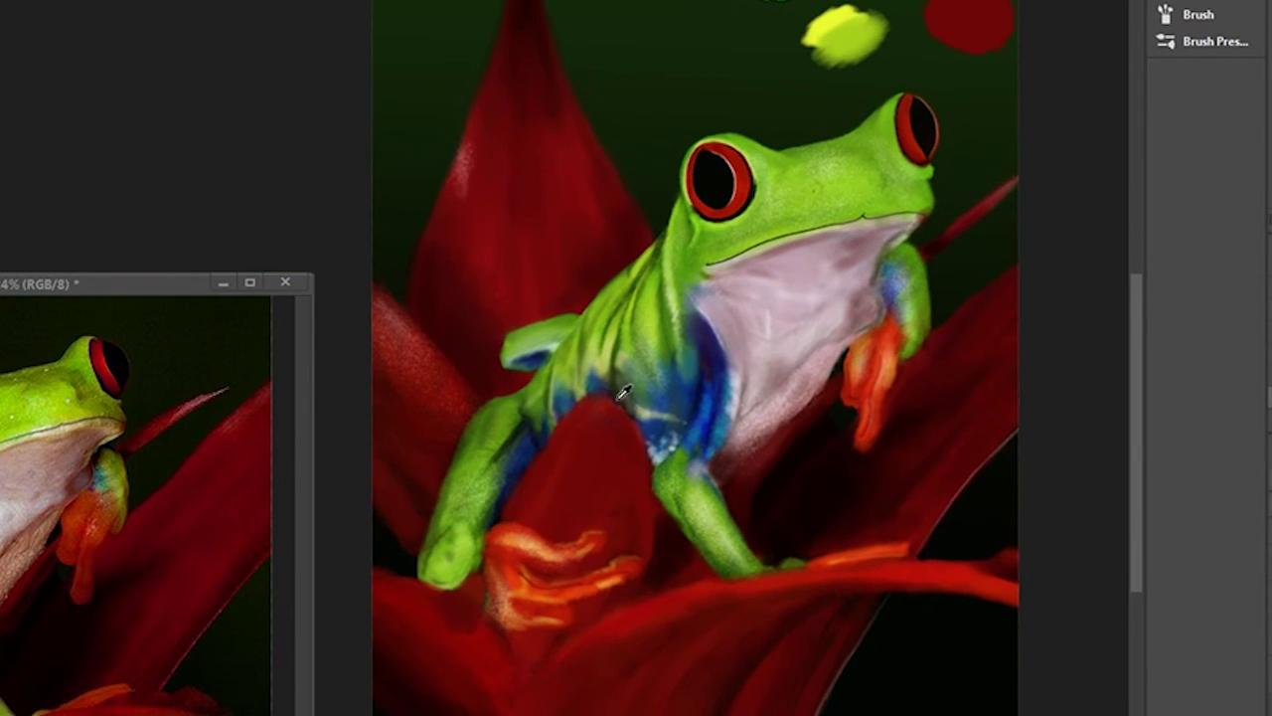
drag(475, 506, 511, 506)
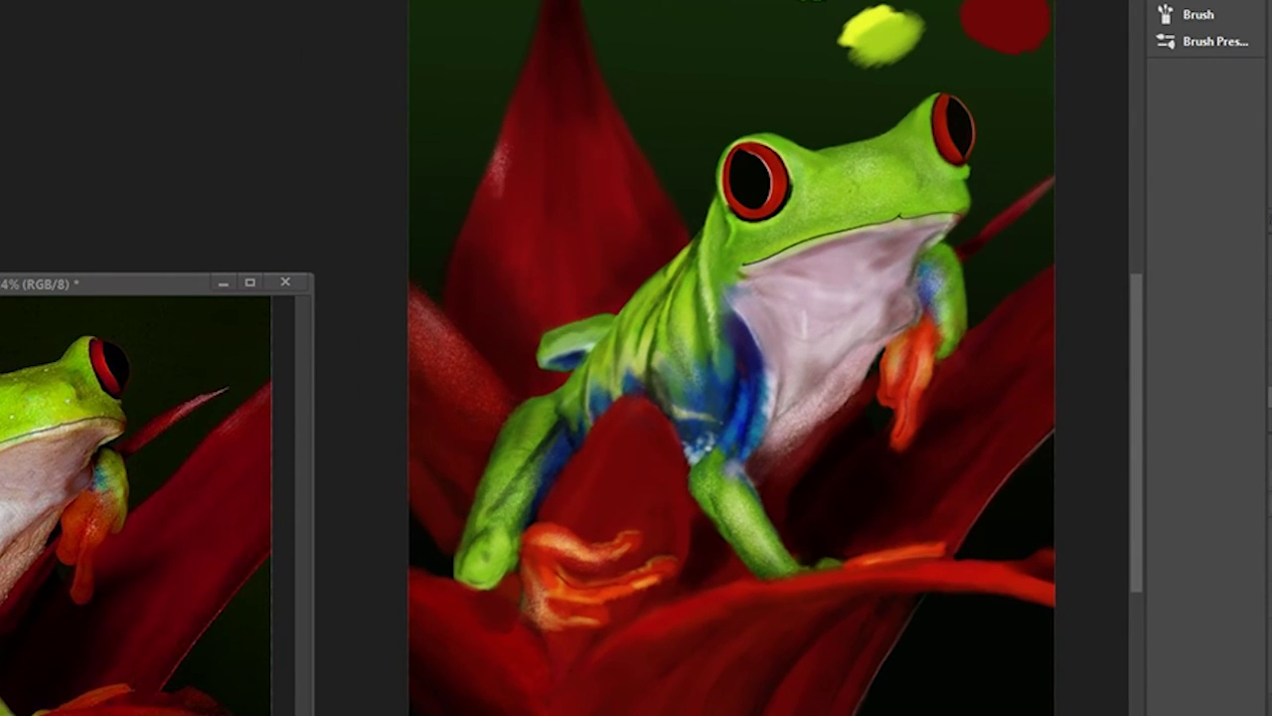
scroll(802, 451, up, 3)
scroll(891, 316, right, 4)
Sample the throat colour, lighten the blue edge beside the throat, then resample the petal red.
alt+click(755, 364)
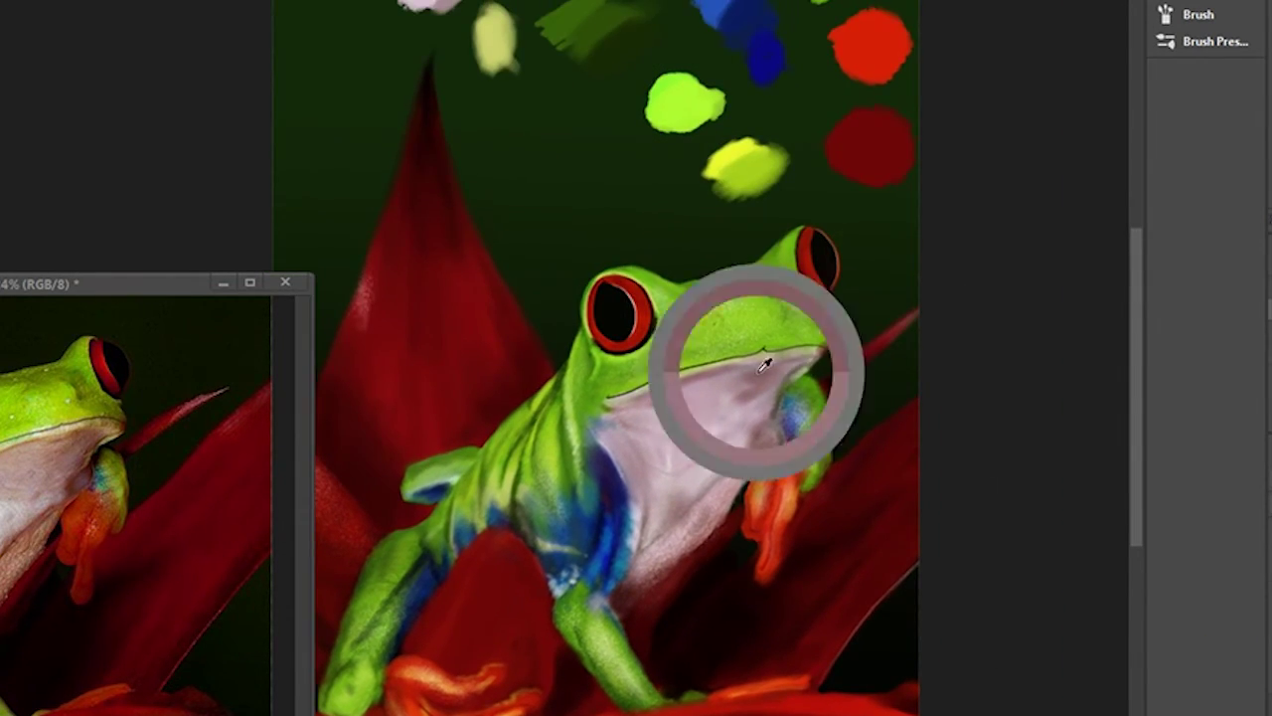
click(1048, 105)
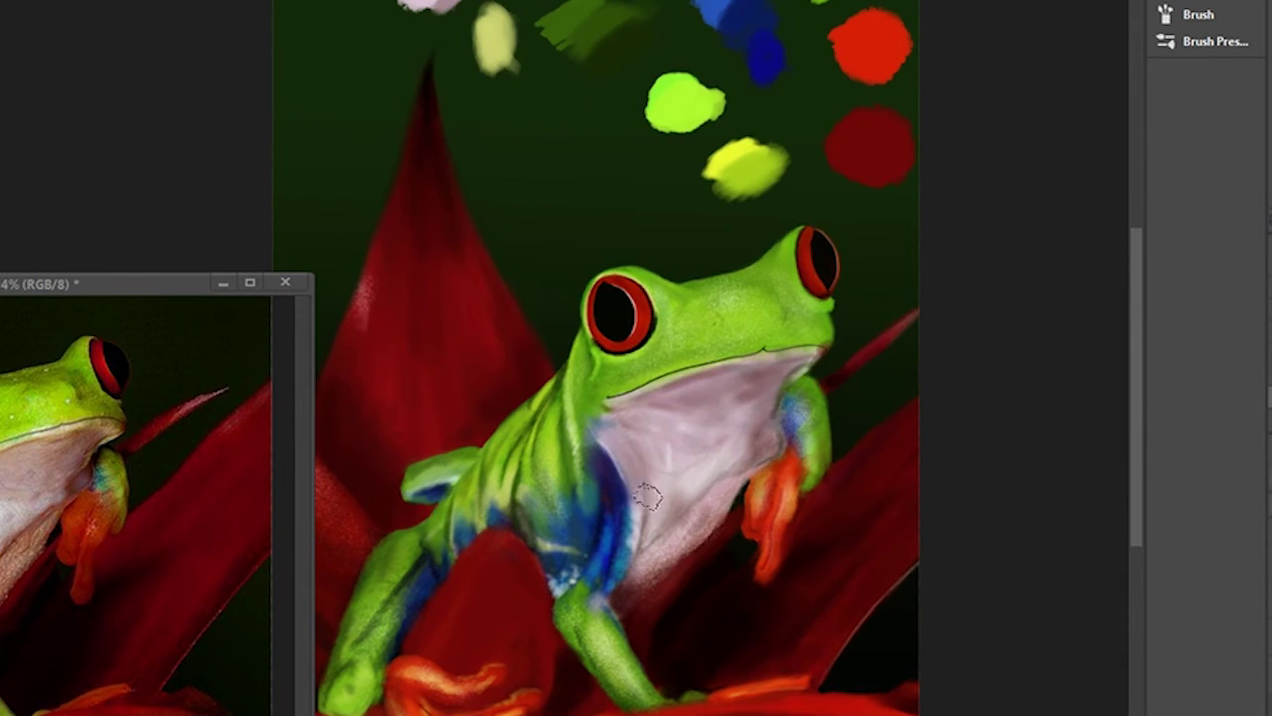
drag(647, 491, 619, 471)
alt+click(515, 544)
click(1056, 94)
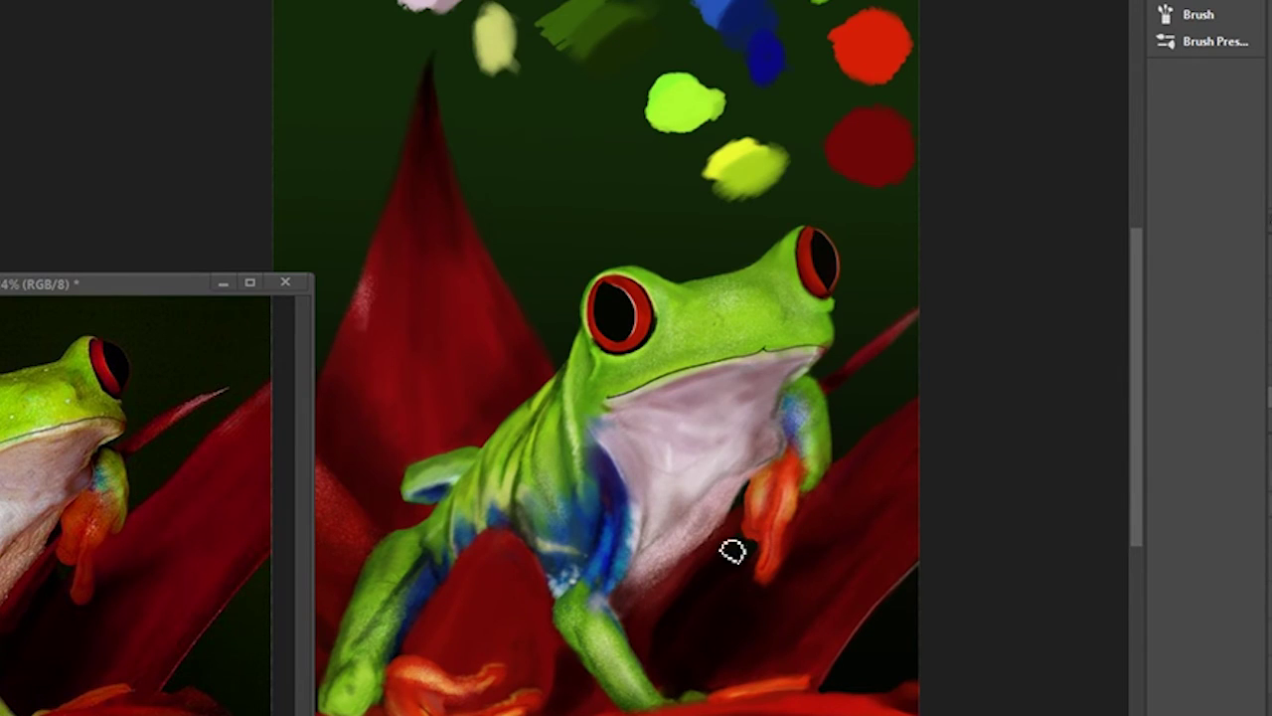
scroll(745, 531, down, 3)
scroll(696, 398, up, 3)
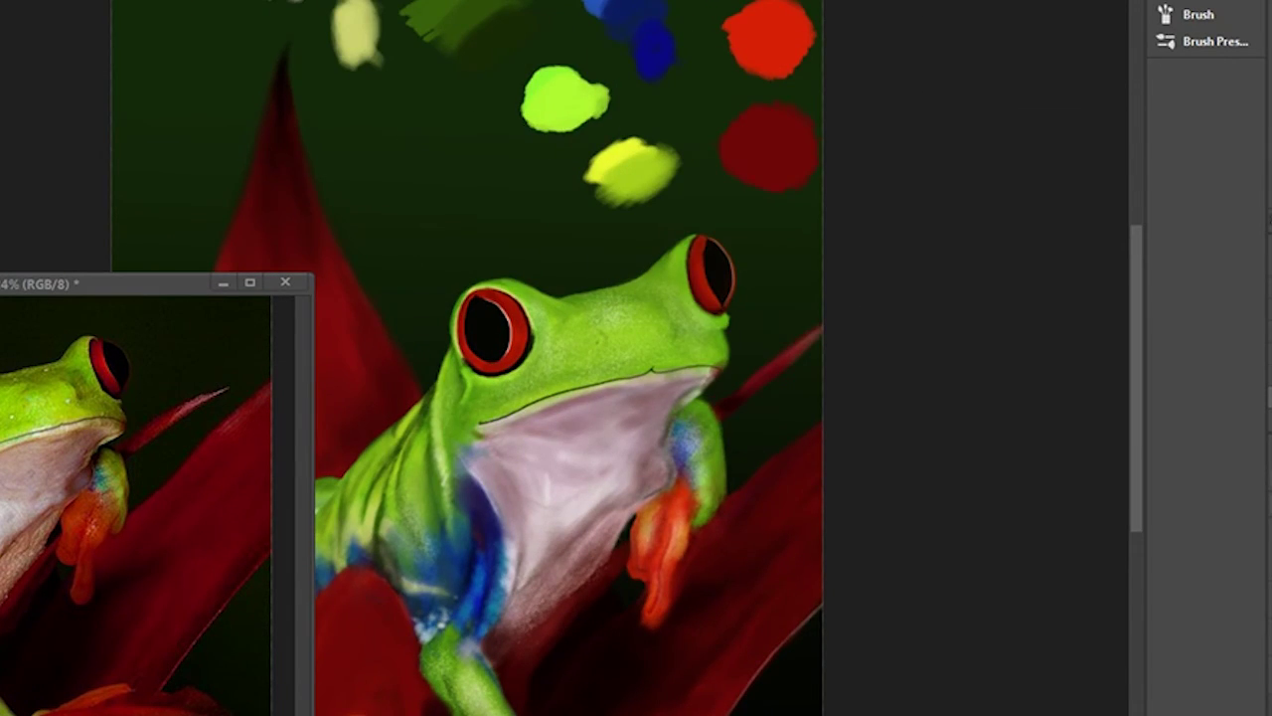
scroll(418, 169, down, 1)
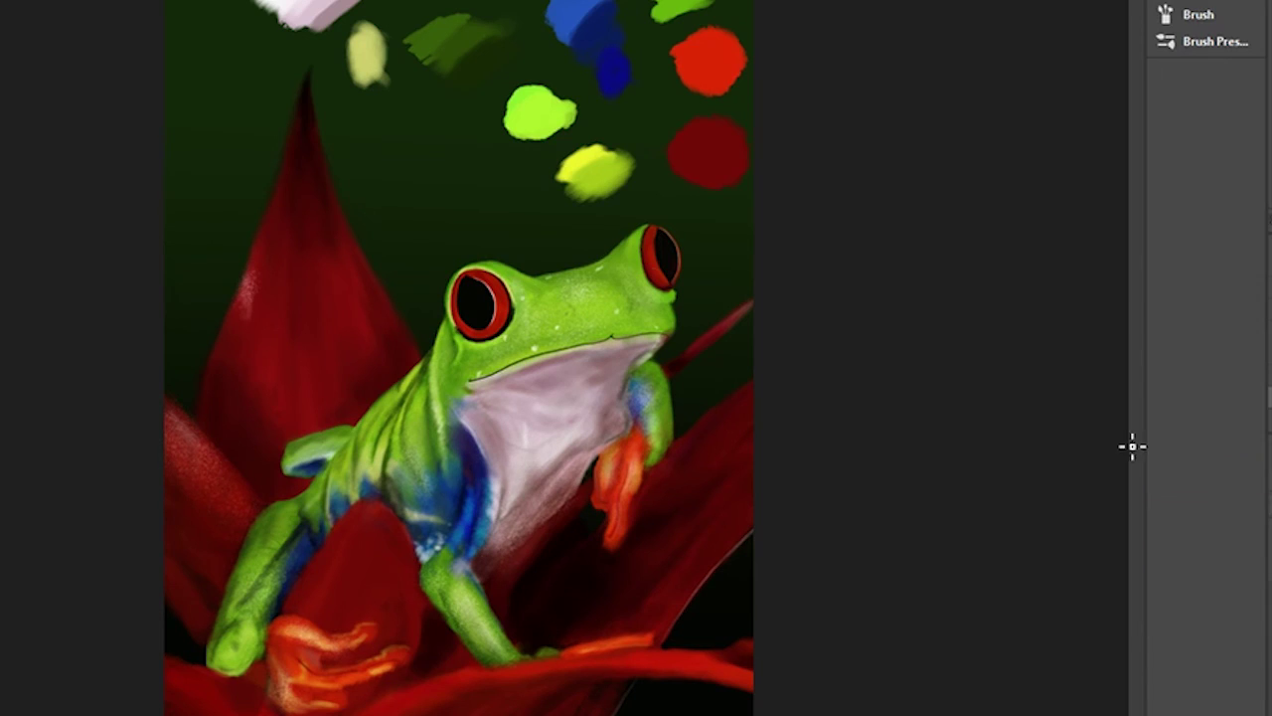
Remove the colour dabs and apply Curves: shadows 20/18, midtones 138/121, brighter highlights.
drag(754, 199, 390, 159)
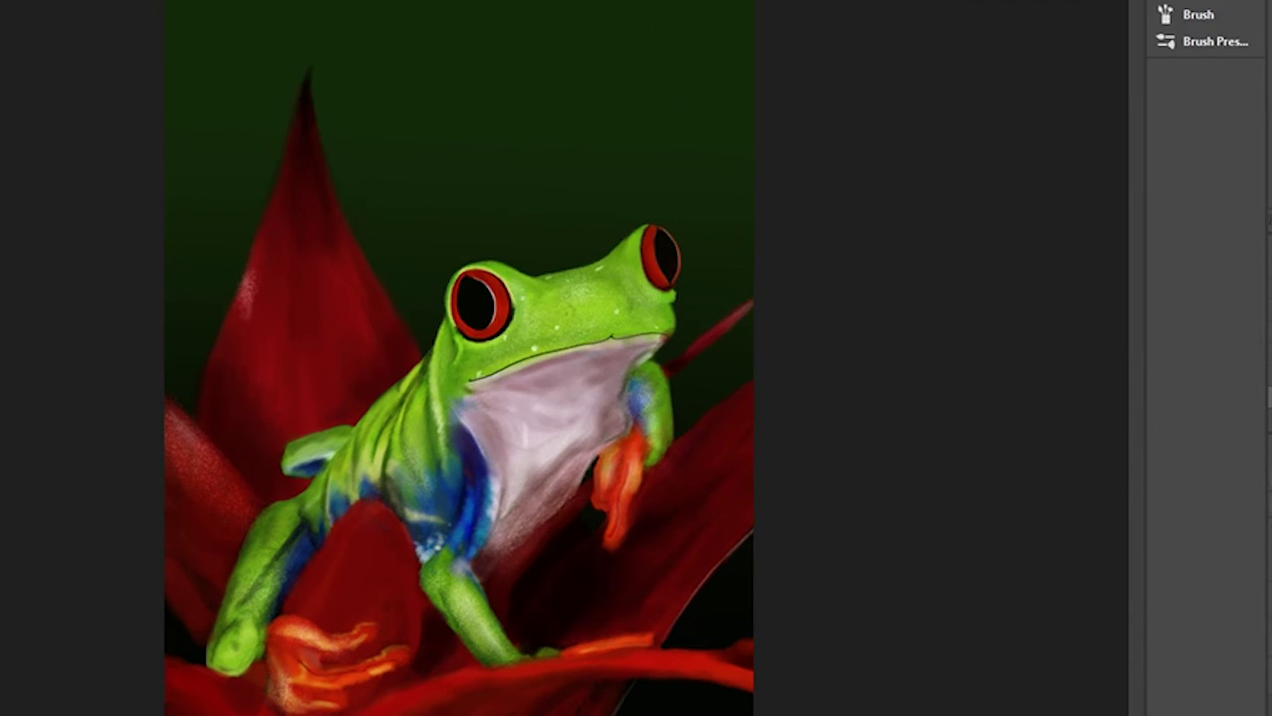
drag(825, 234, 828, 251)
drag(939, 141, 925, 151)
mouse_move(1036, 22)
mouse_down()
mouse_move(1002, 48)
mouse_move(1012, 37)
mouse_up()
drag(820, 255, 803, 256)
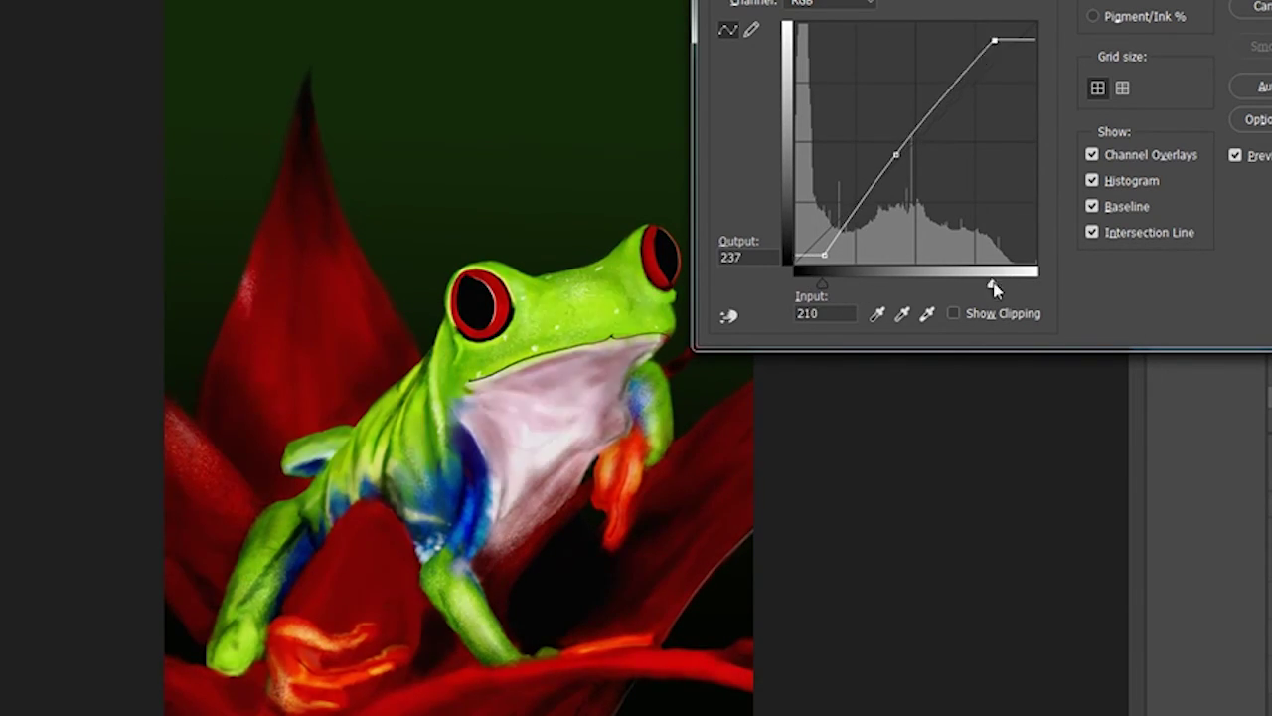
key(Return)
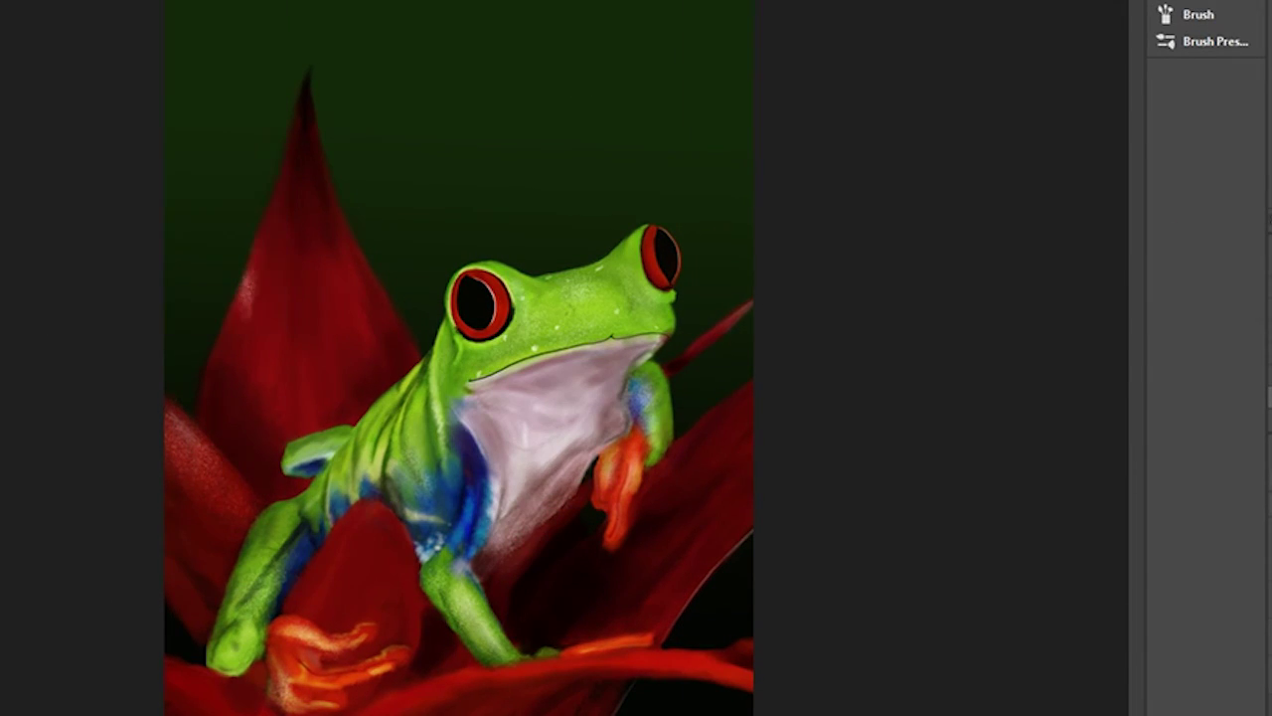
Apply a second Curves adjustment that slightly darkens the midtones.
key(ctrl+m)
drag(1044, 120, 1045, 153)
key(Return)
Quick-select the frog, extending the selection along its left leg and feet.
mouse_move(511, 662)
mouse_down()
mouse_move(636, 498)
mouse_move(269, 704)
mouse_up()
scroll(269, 704, up, 5)
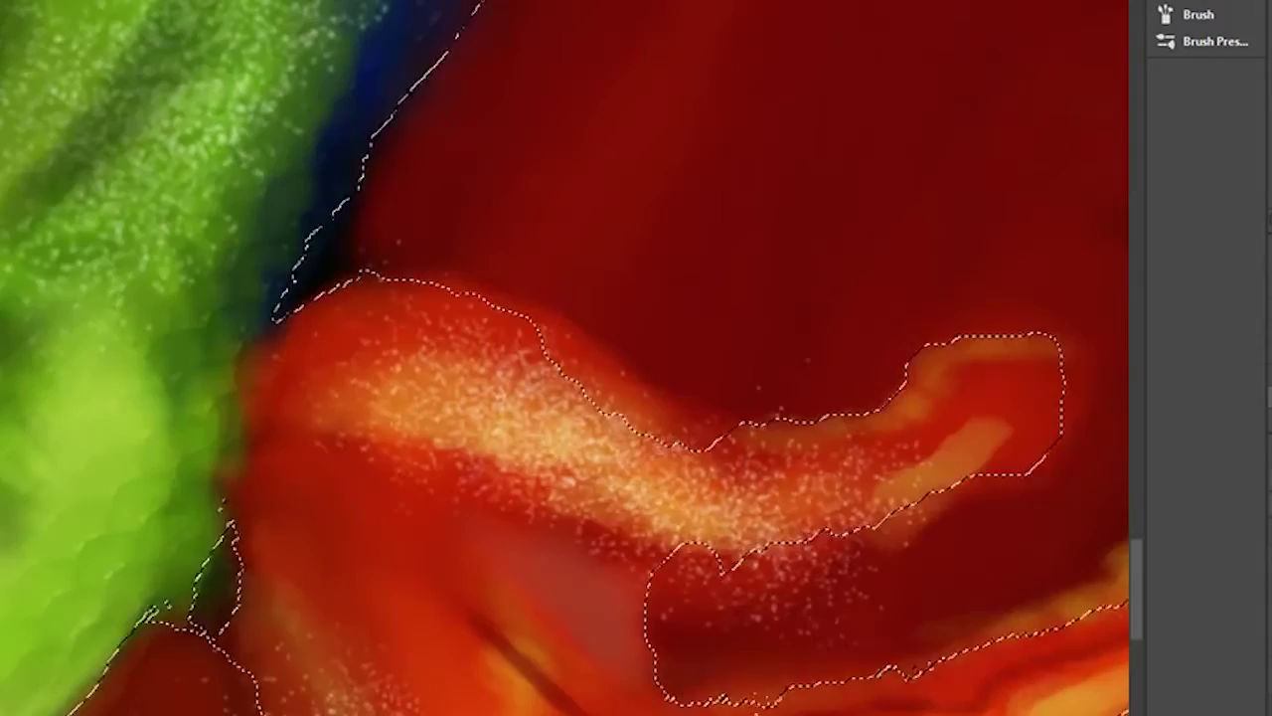
scroll(259, 597, down, 3)
drag(271, 584, 328, 298)
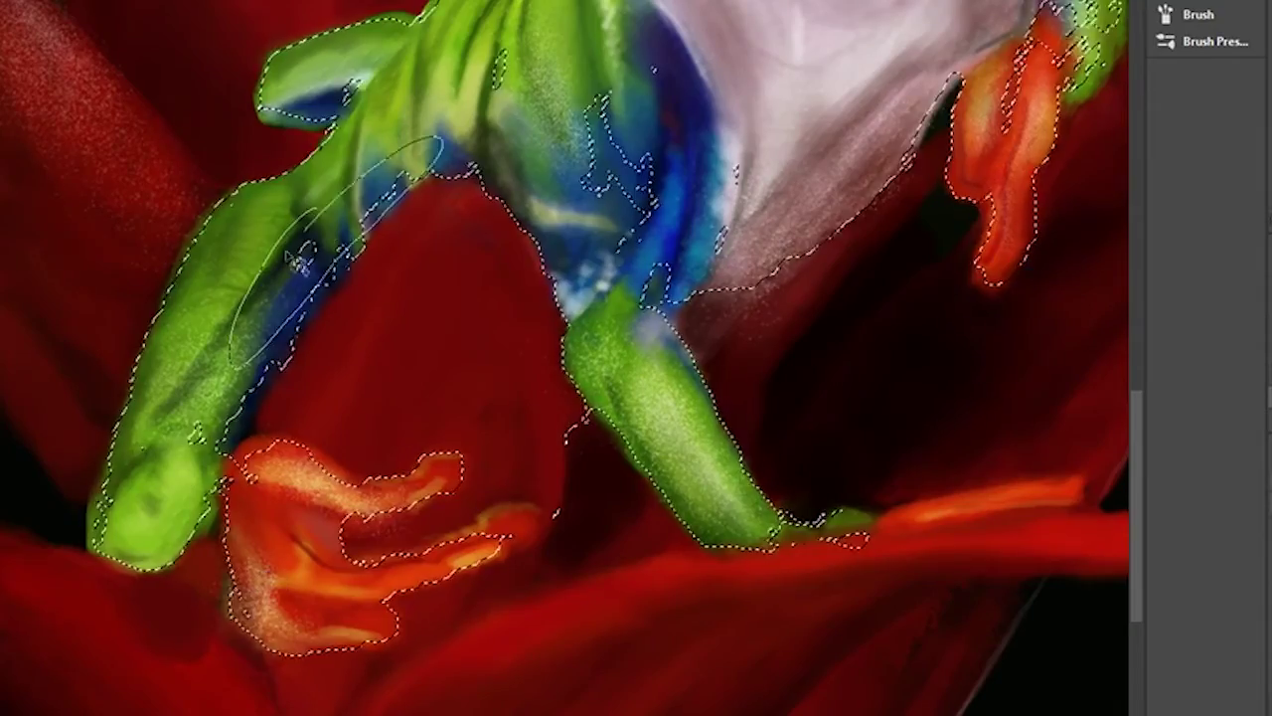
scroll(416, 516, right, 3)
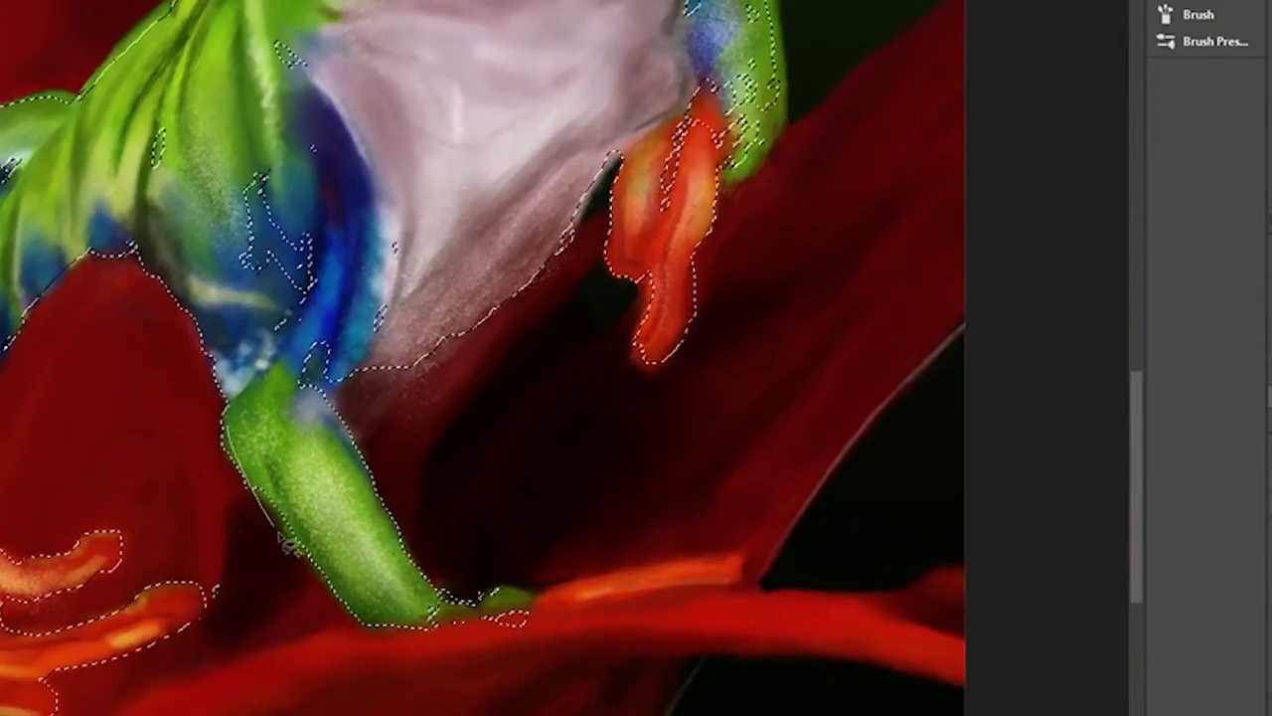
scroll(230, 352, up, 3)
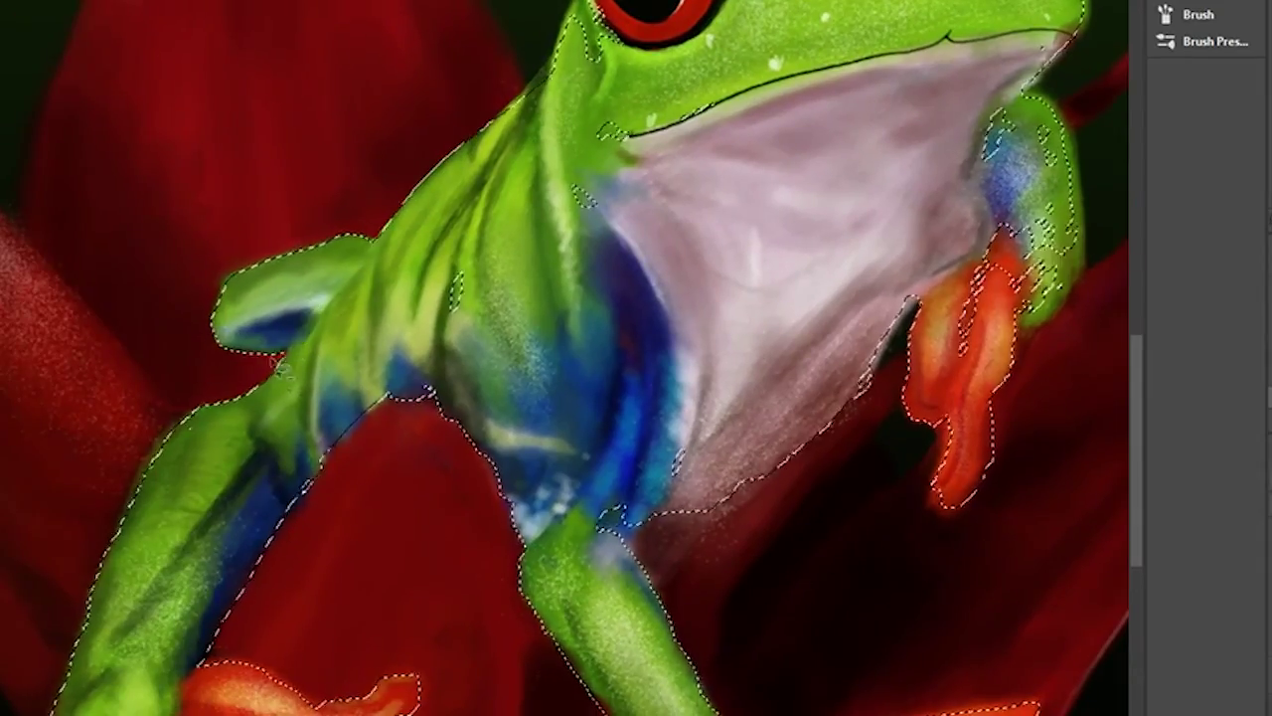
scroll(231, 353, down, 3)
scroll(591, 511, up, 2)
scroll(591, 512, up, 1)
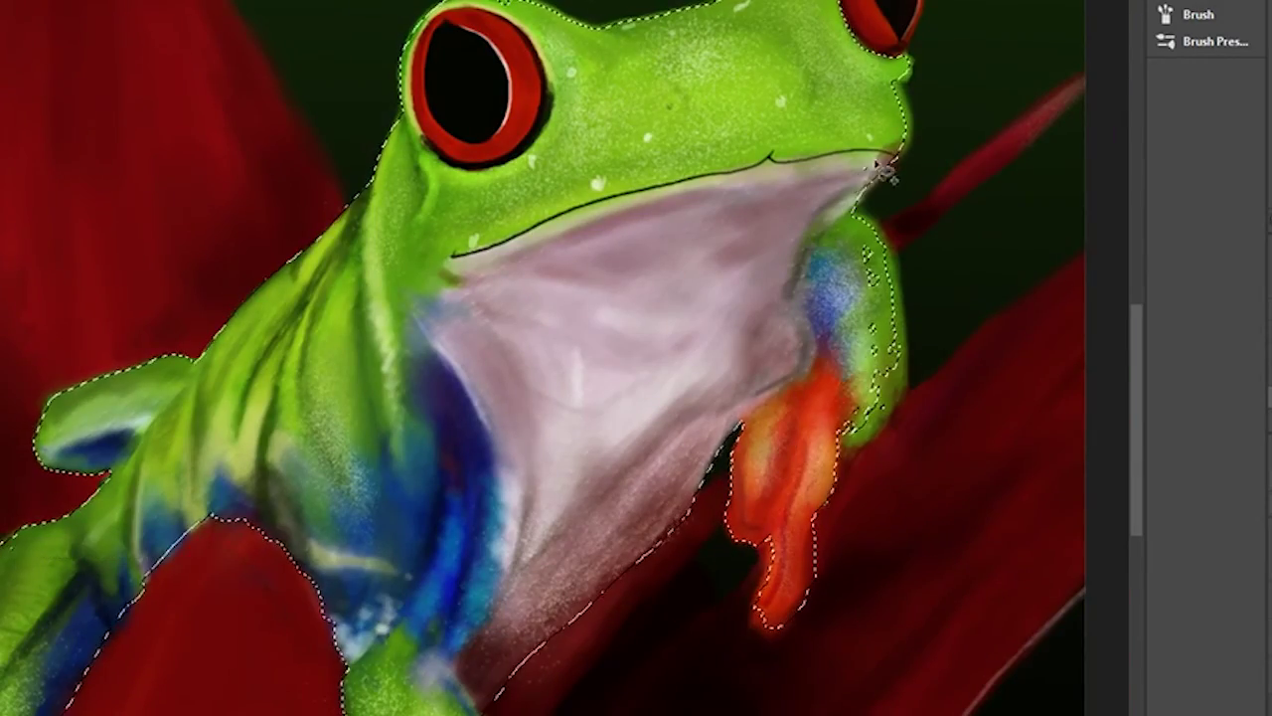
scroll(852, 185, up, 3)
scroll(804, 247, up, 3)
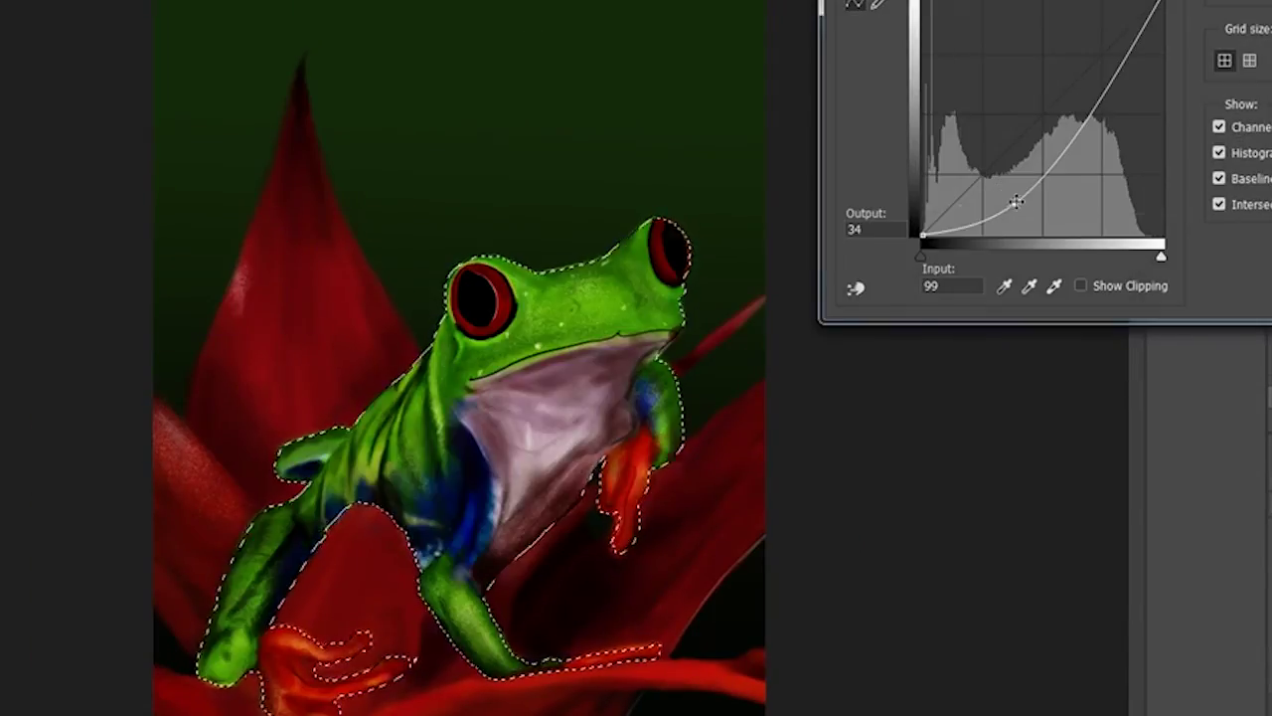
Brighten the selected frog with a Curves adjustment, then deselect.
drag(1016, 202, 954, 220)
click(1011, 169)
drag(1103, 79, 1134, 28)
key(Return)
key(ctrl+d)
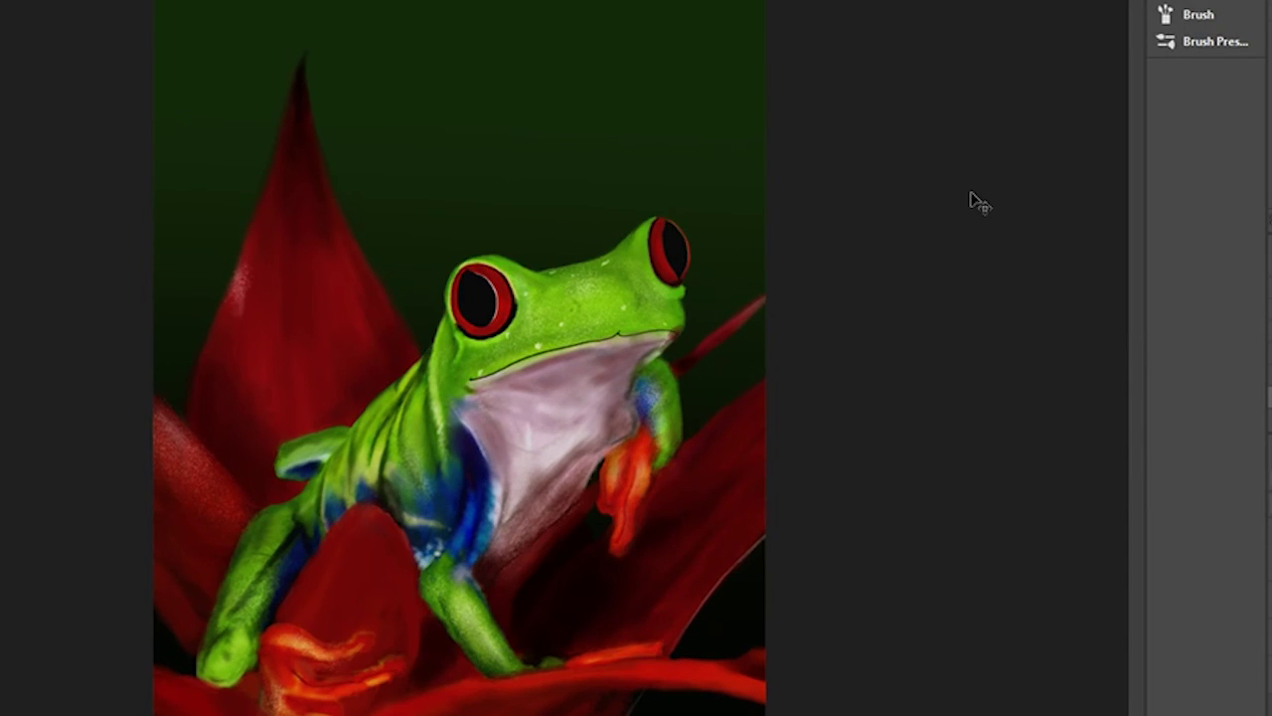